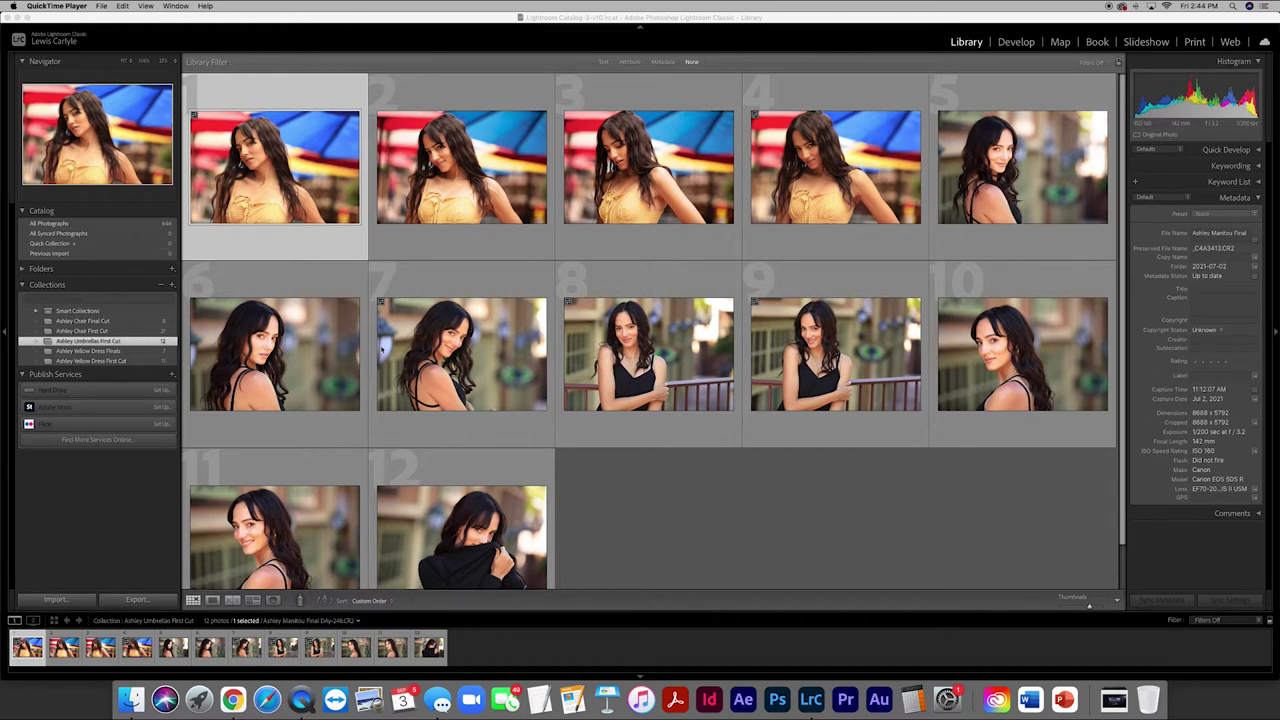
Create a collection named with the model's first name followed by "Umbrella Final Cut", with no collection set
left_click(629, 462)
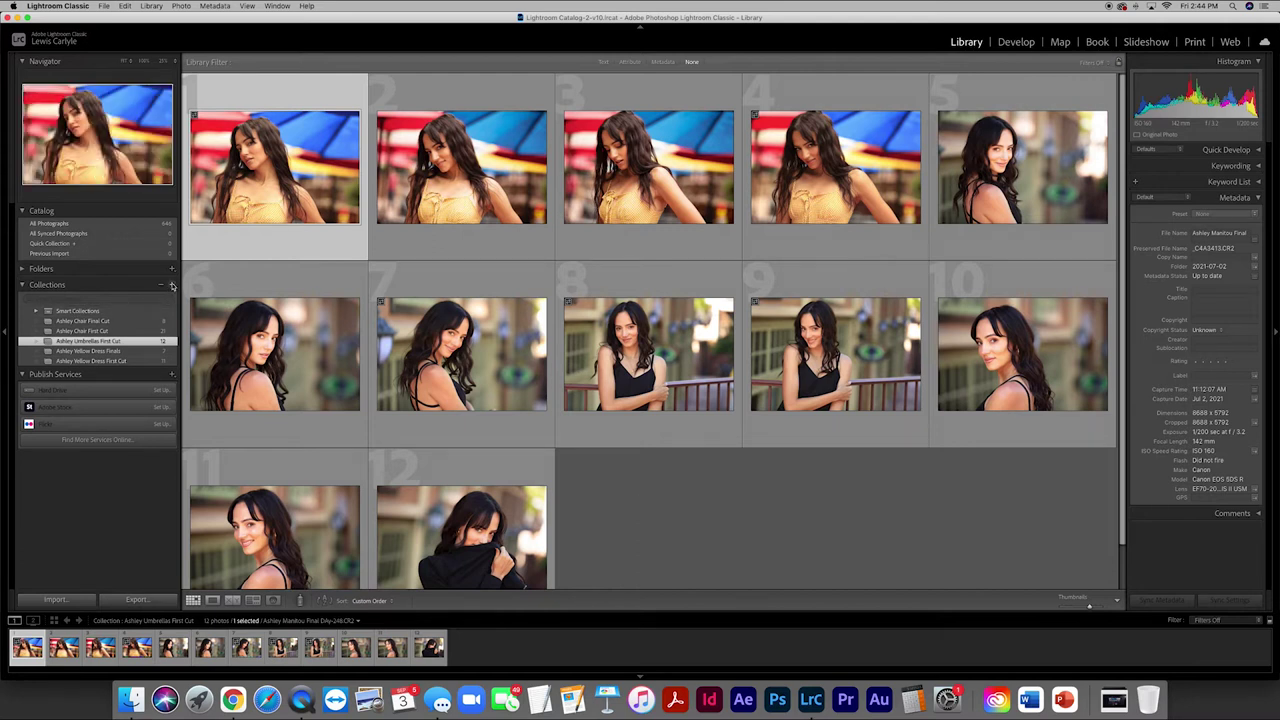
left_click(171, 287)
left_click(196, 298)
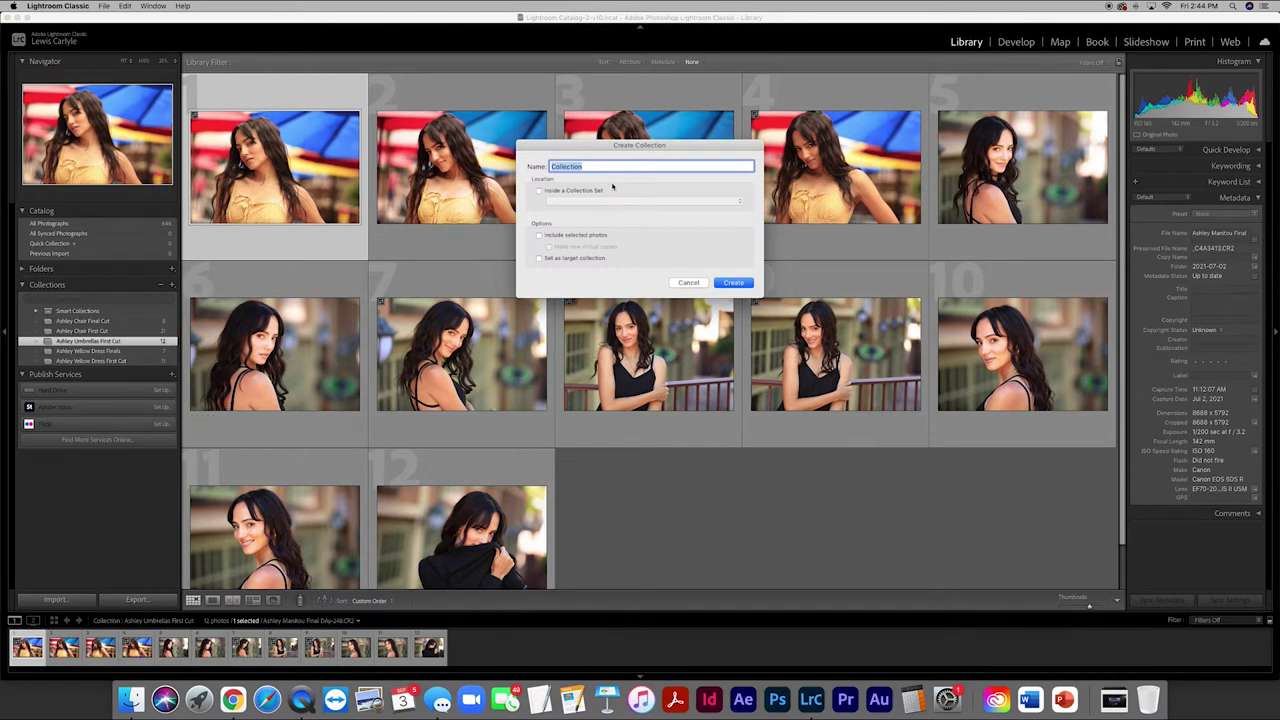
type("Ashley Umbrella Final Cut")
left_click(733, 283)
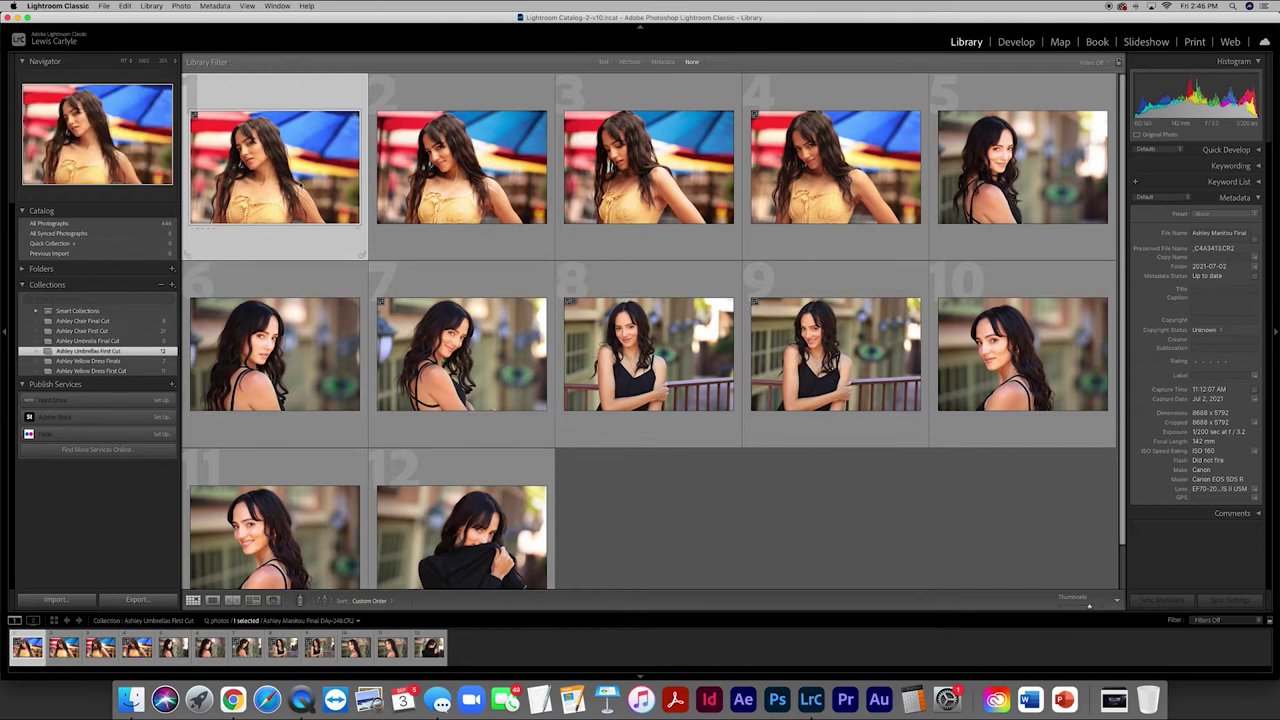
View the first photo of the Umbrellas First Cut collection enlarged and compare the four yellow-dress umbrella shots
double_click(305, 190)
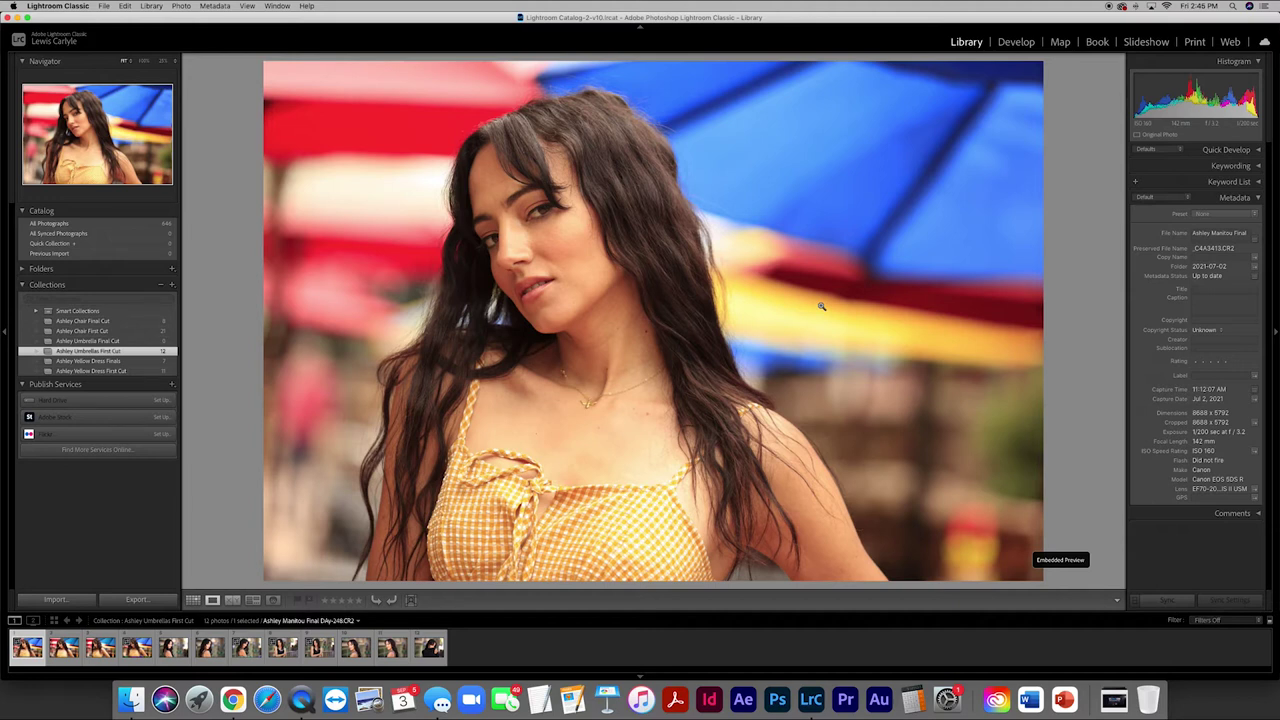
key("Right")
key("Right")
key("Right")
key("Right")
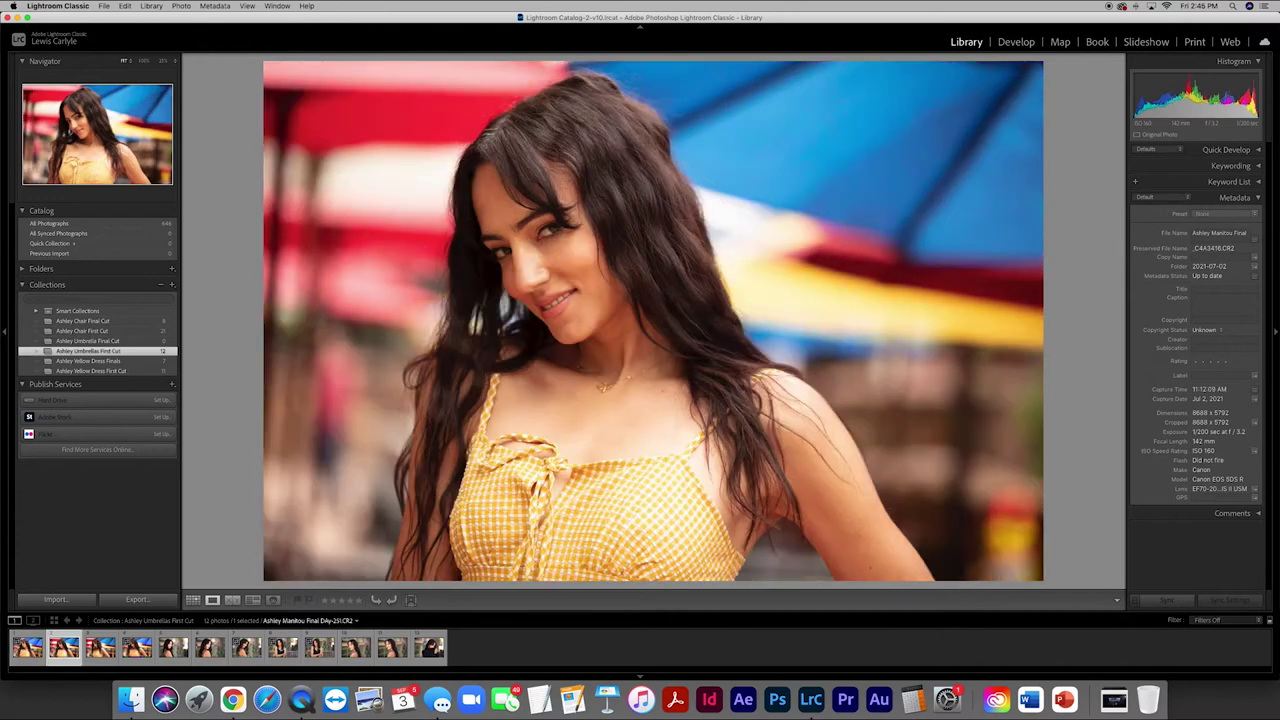
key("Left")
key("Left")
key("Right")
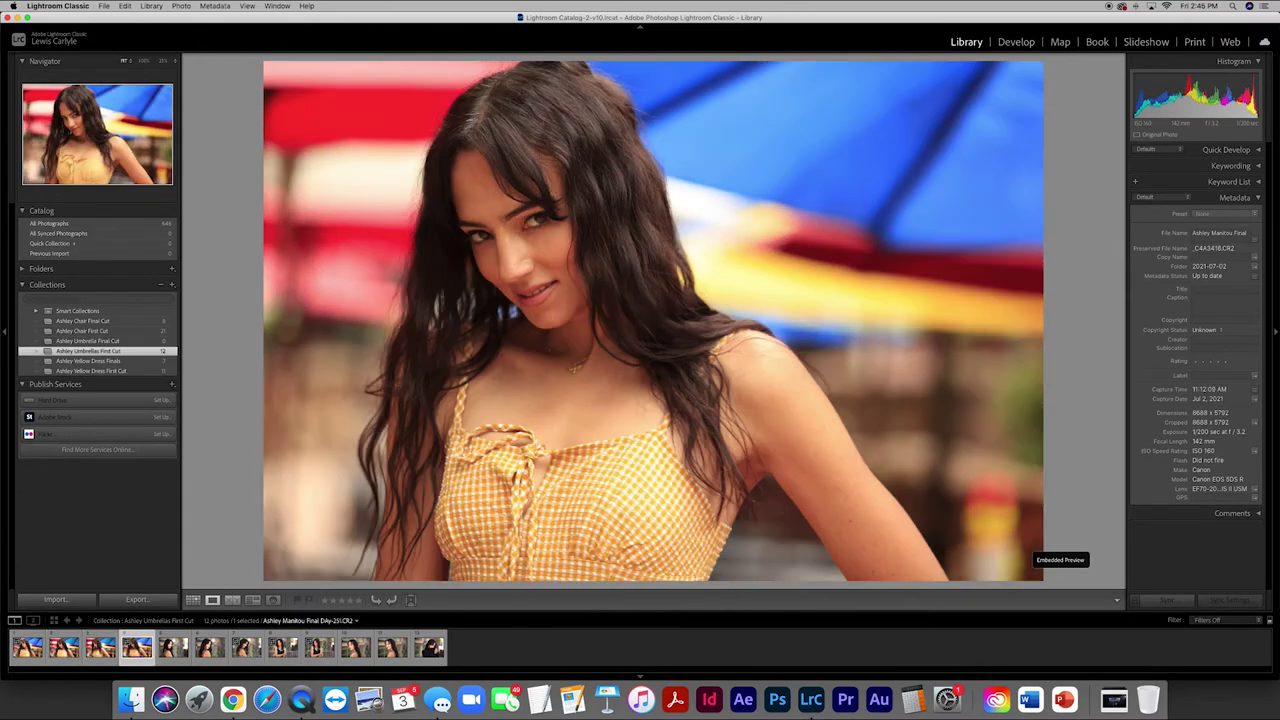
key("Left")
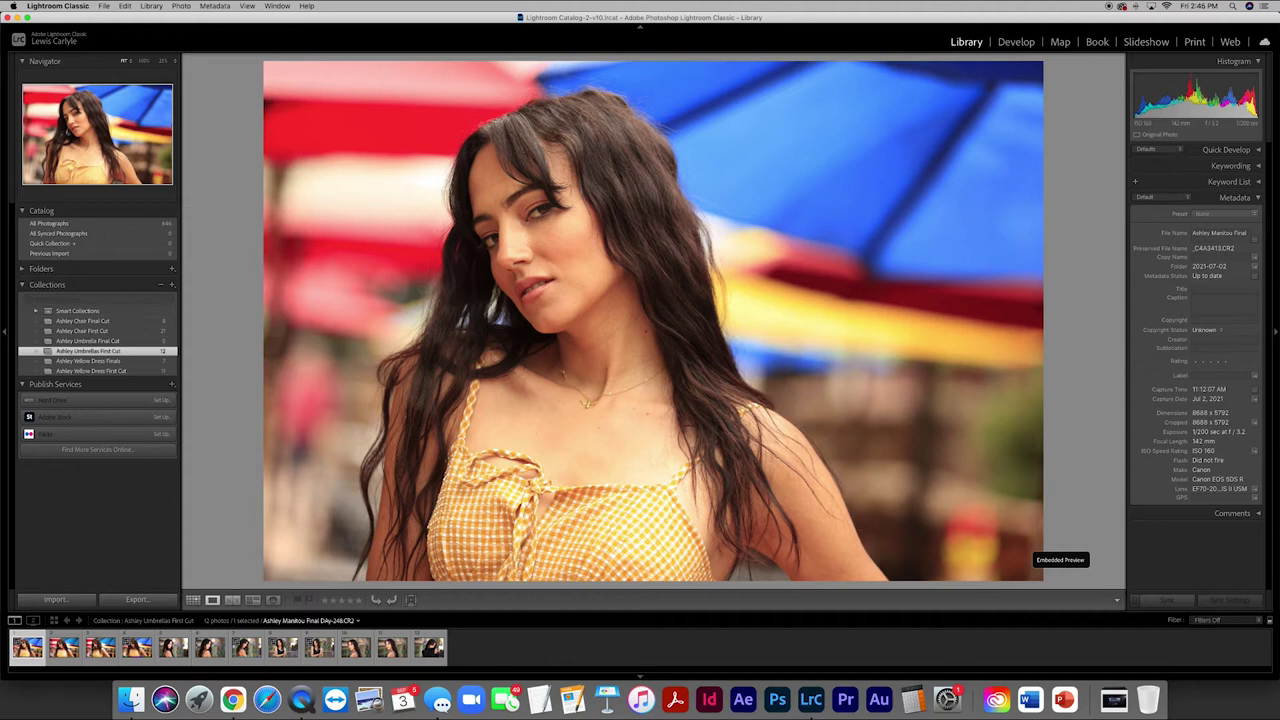
key("Right")
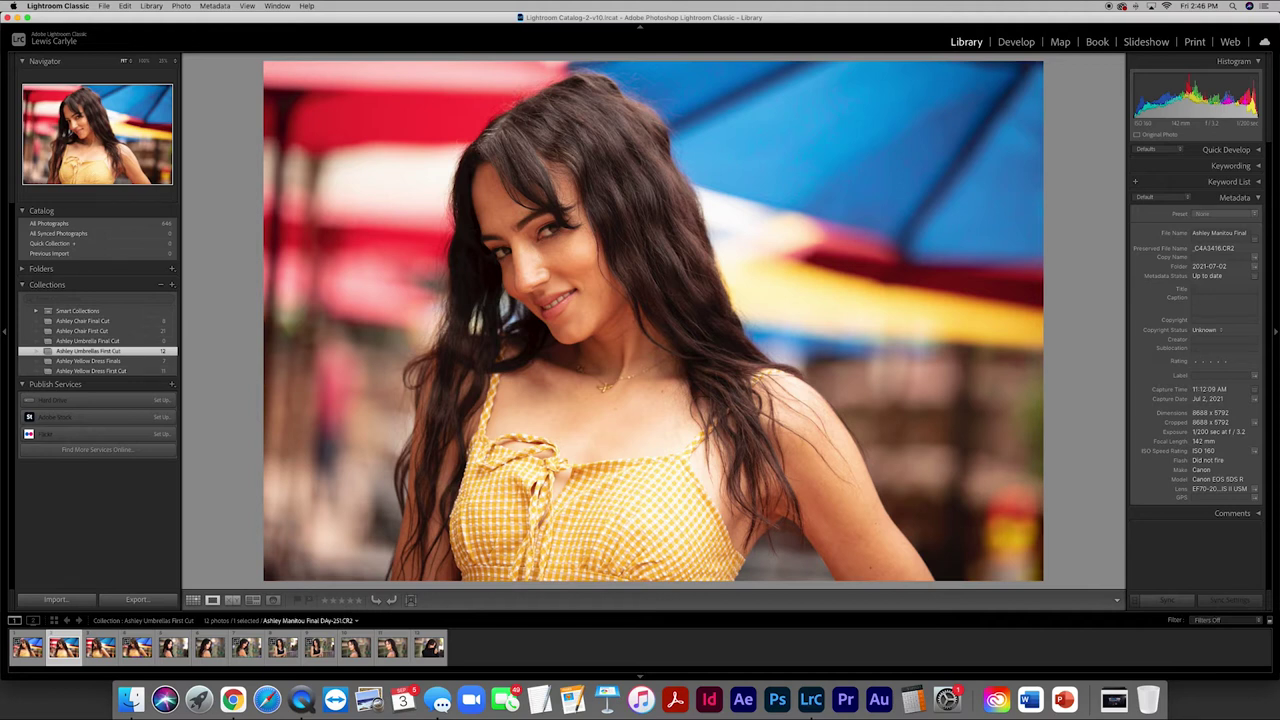
Add the second and third umbrella photos to the Quick Collection, comparing the fourth against the second
key("b")
key("Right")
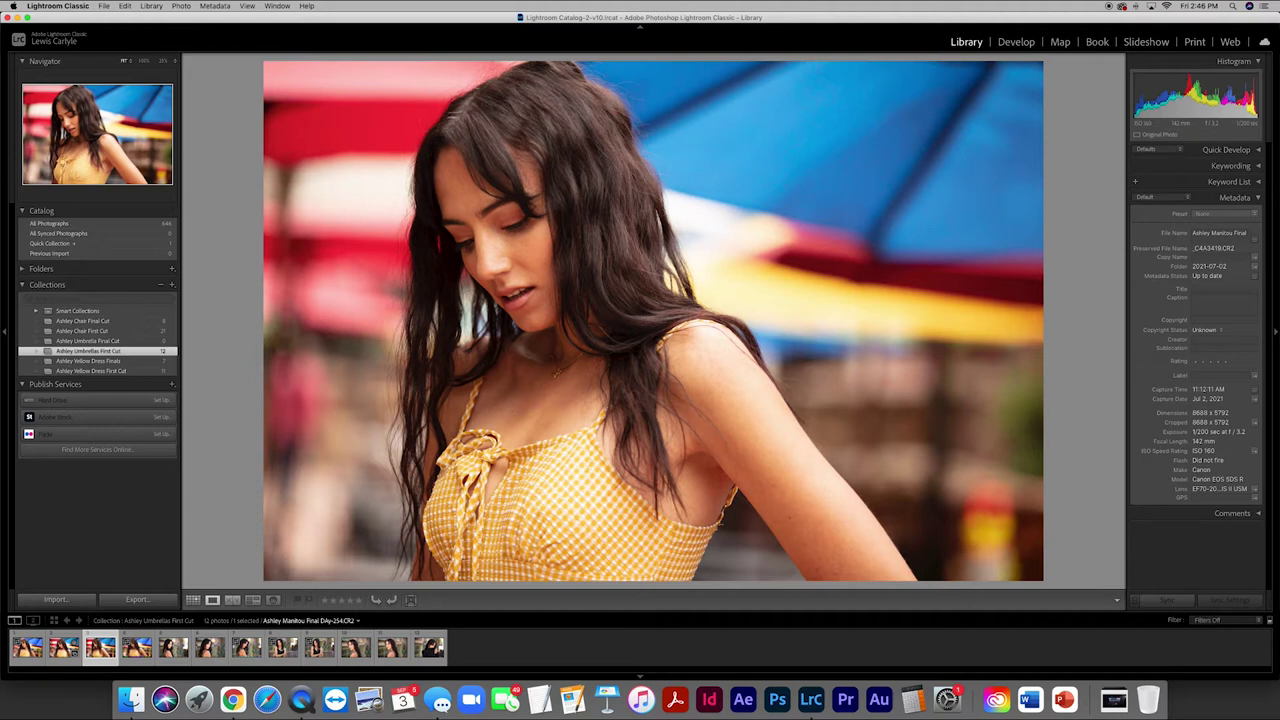
key("b")
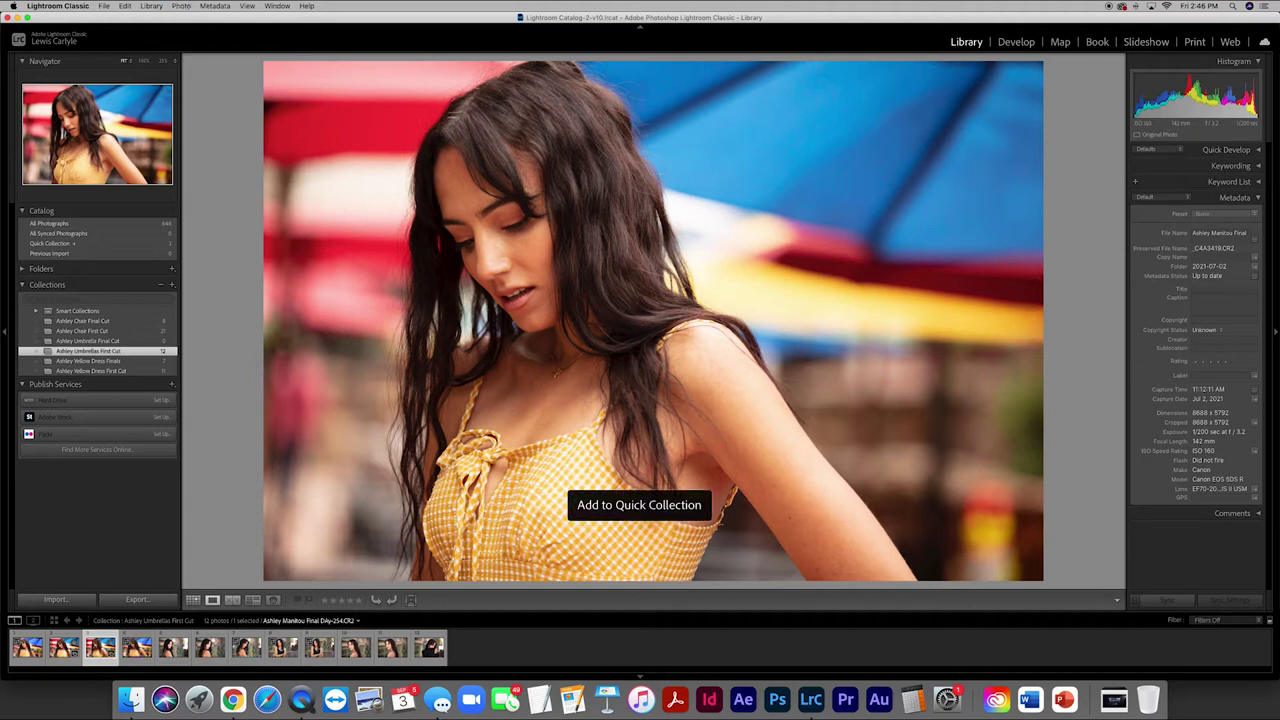
key("Right")
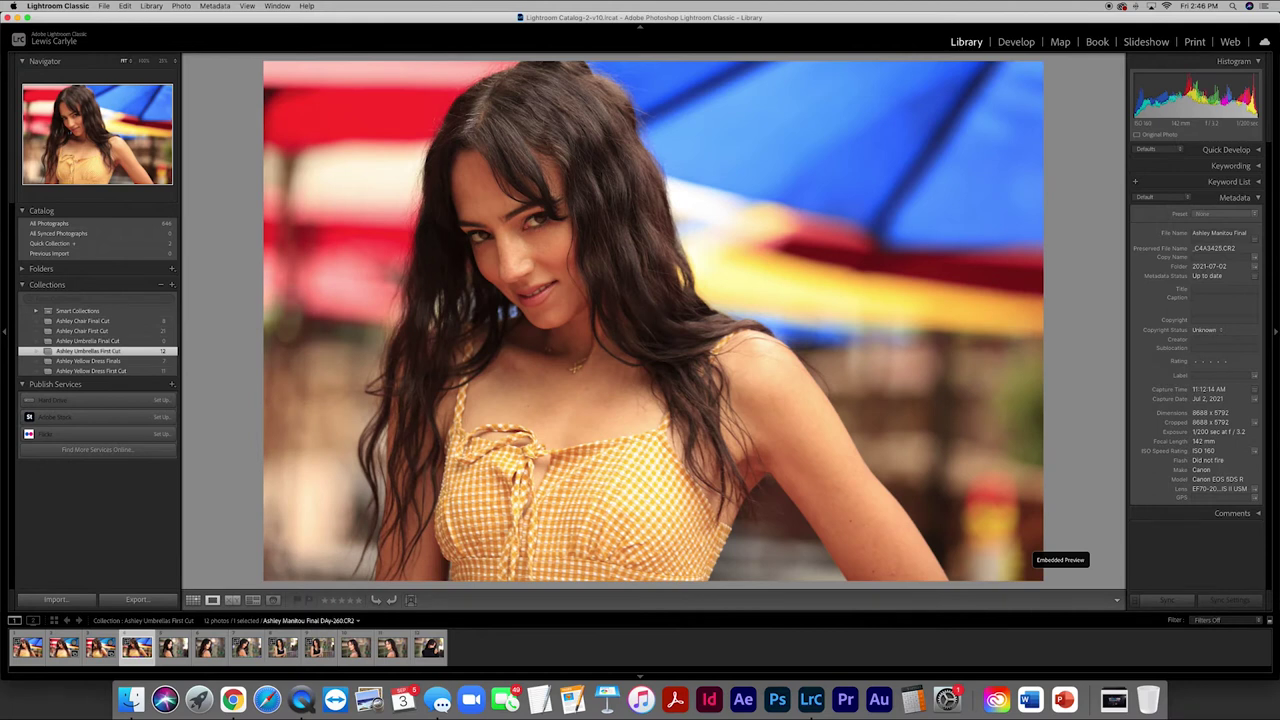
key("Left")
key("Left")
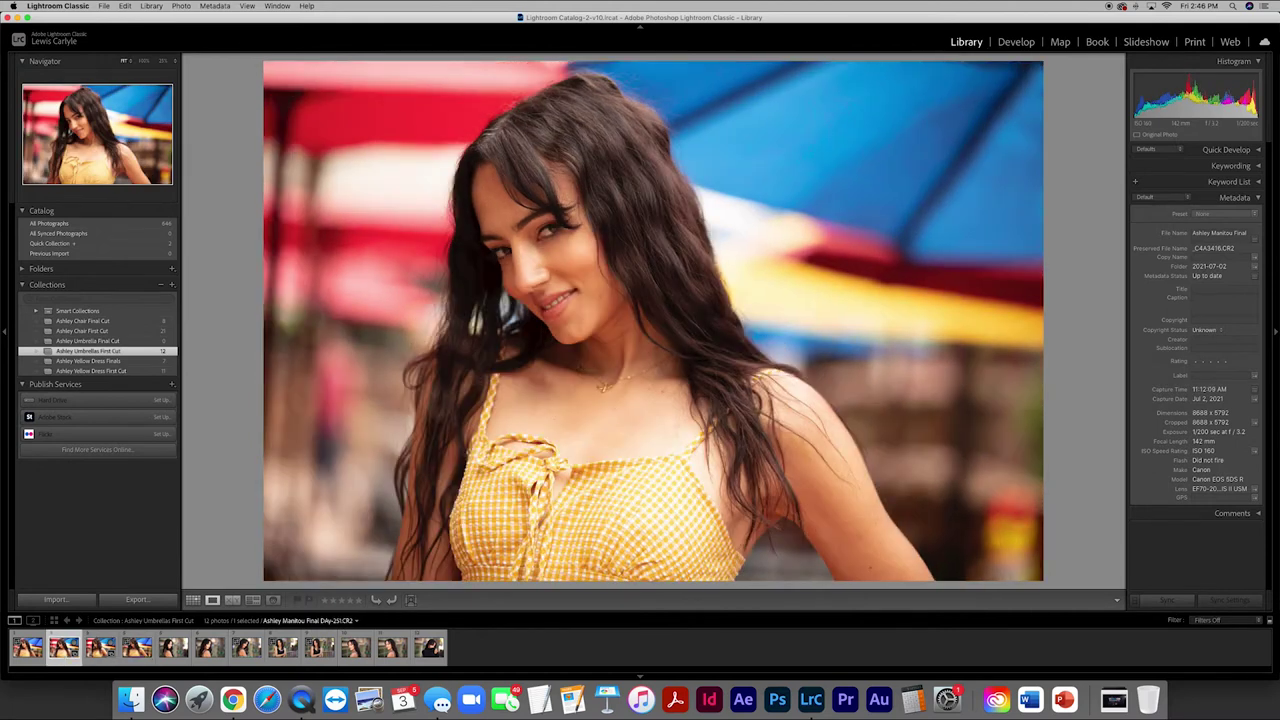
key("Right")
key("Right")
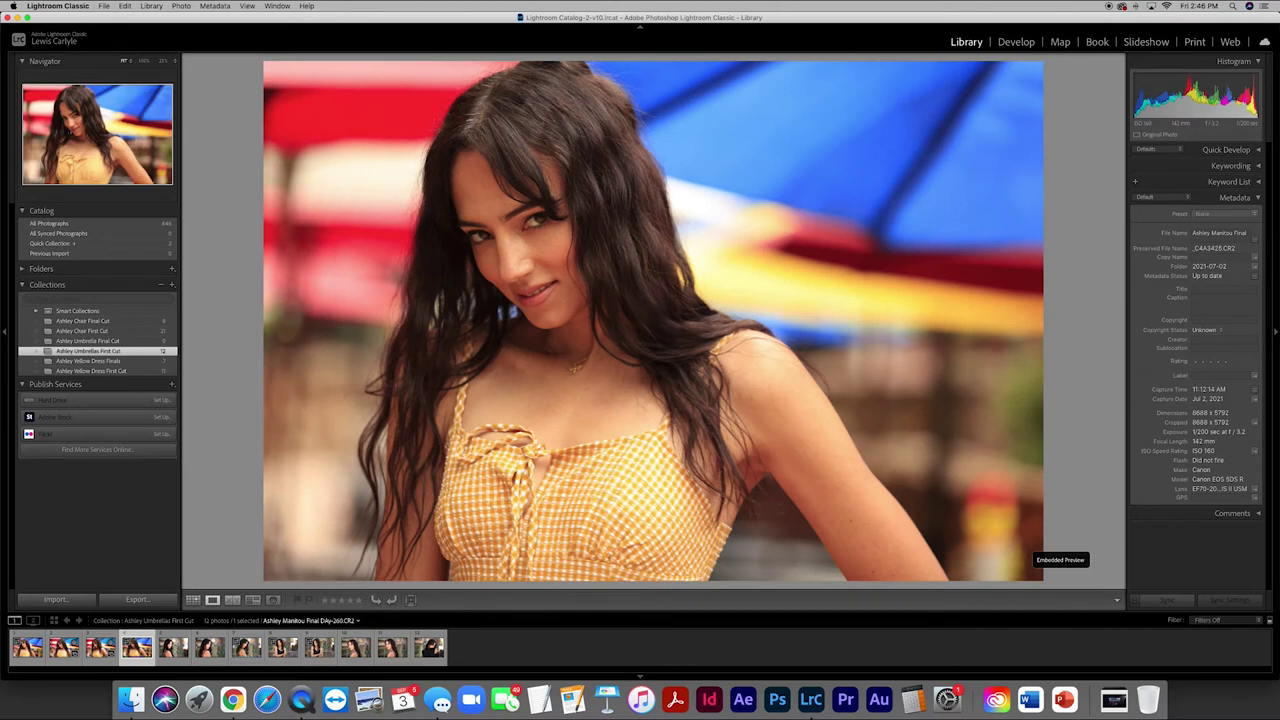
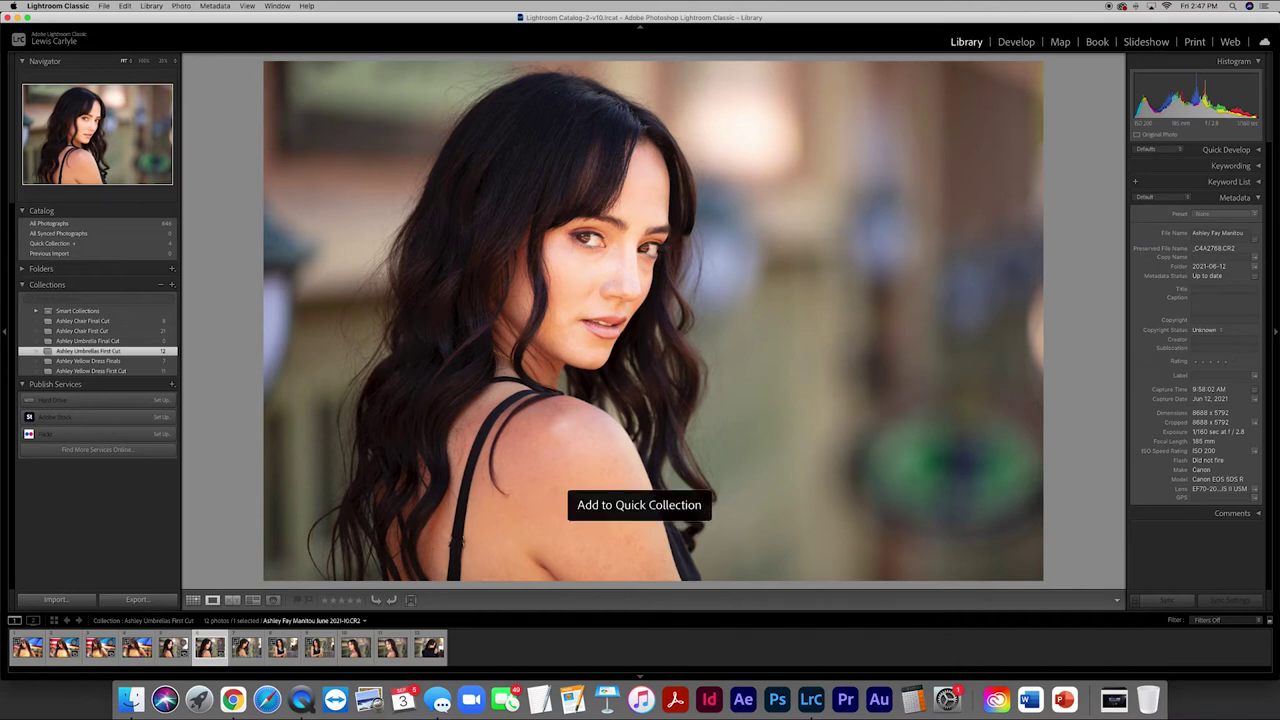
Compare the smiling seventh photo with the fifth one and add the seventh to the Quick Collection
key("Right")
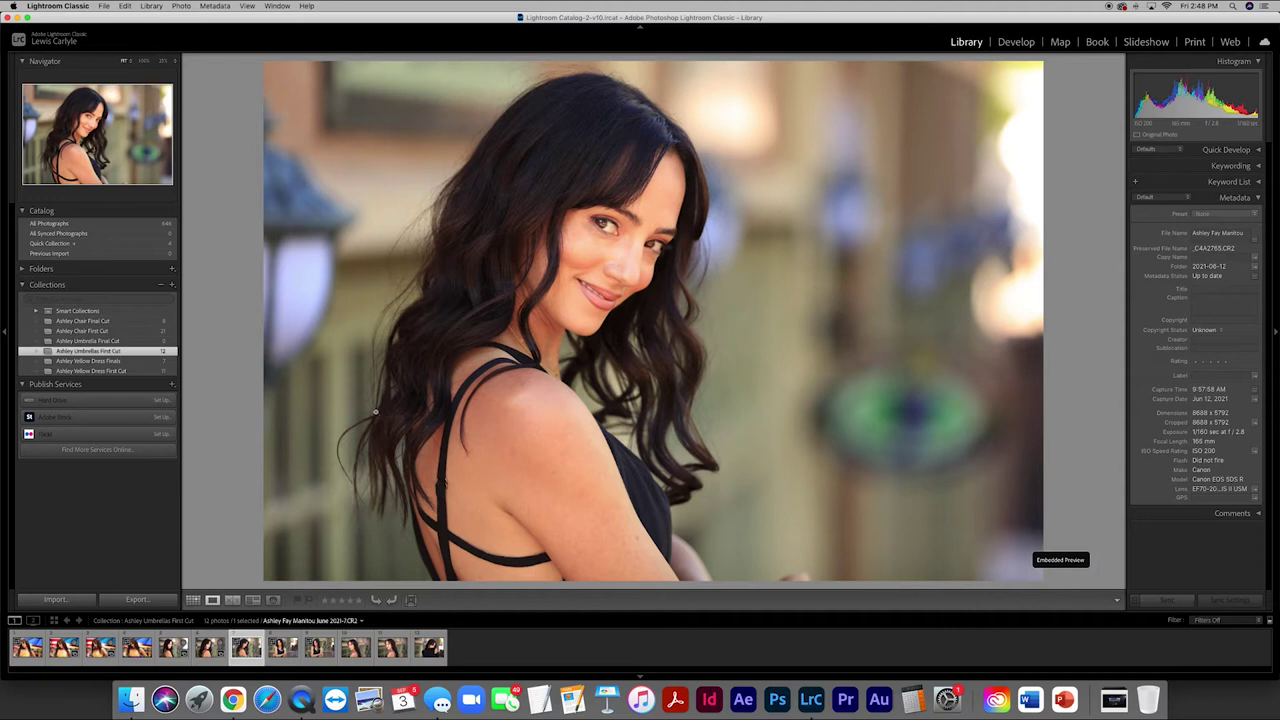
left_click(172, 647)
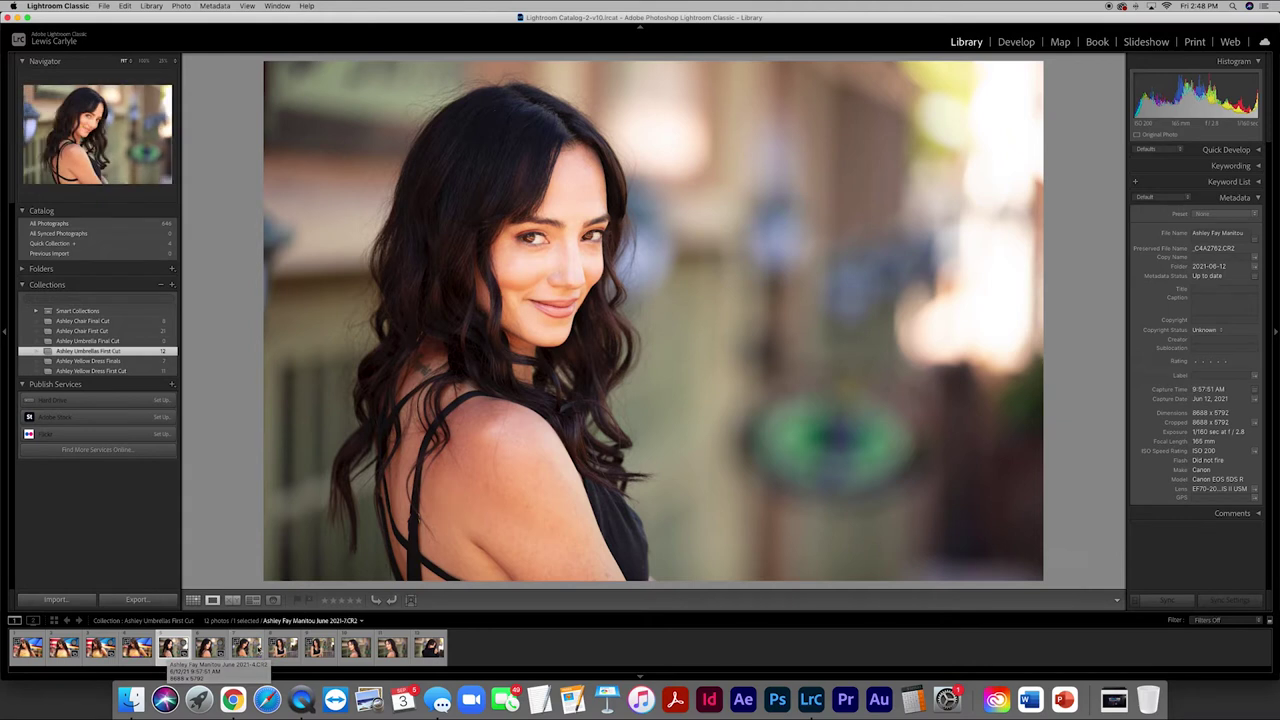
left_click(246, 648)
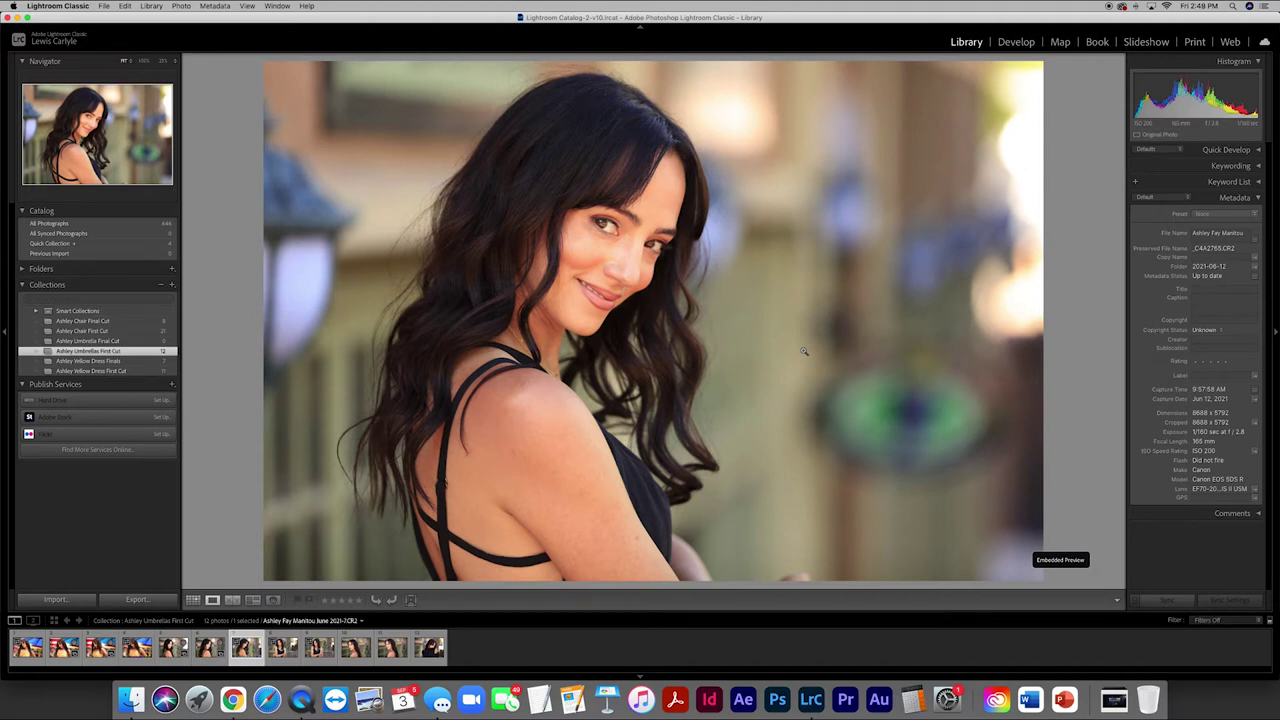
key("b")
Review the eighth through twelfth photos and add the eleventh and twelfth to the Quick Collection
key("Right")
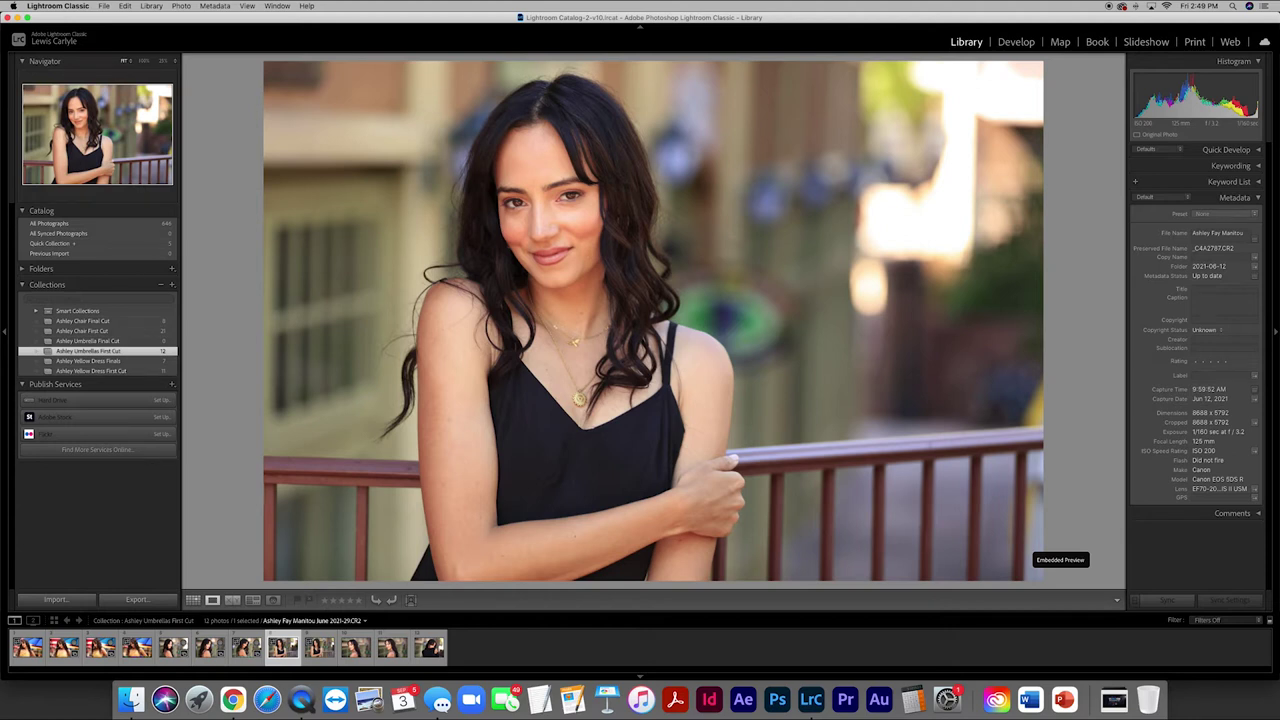
left_click(319, 647)
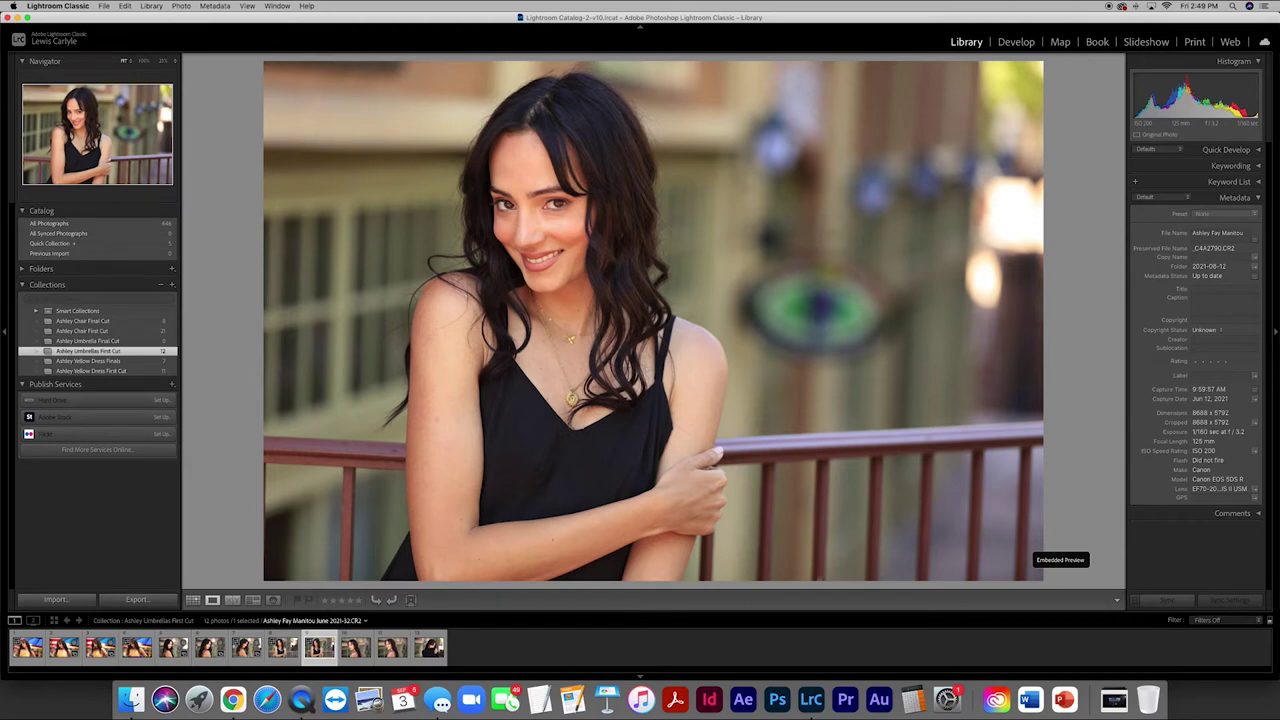
key("Right")
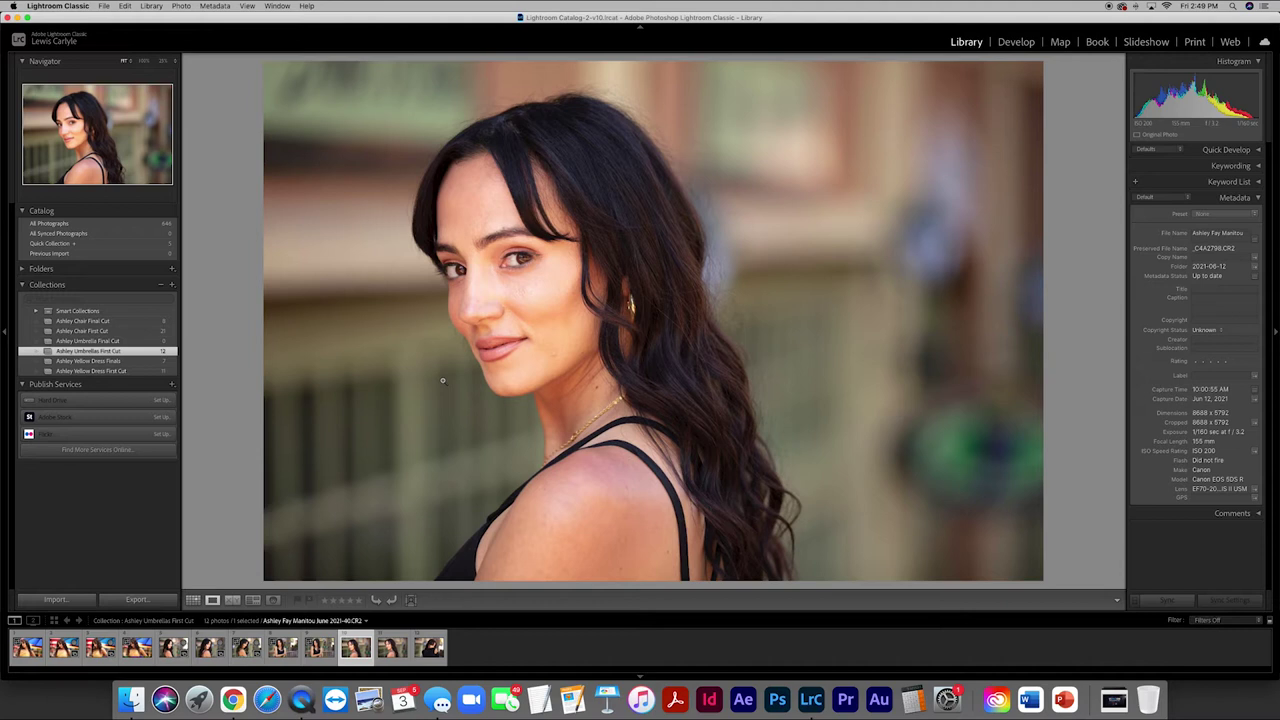
key("Right")
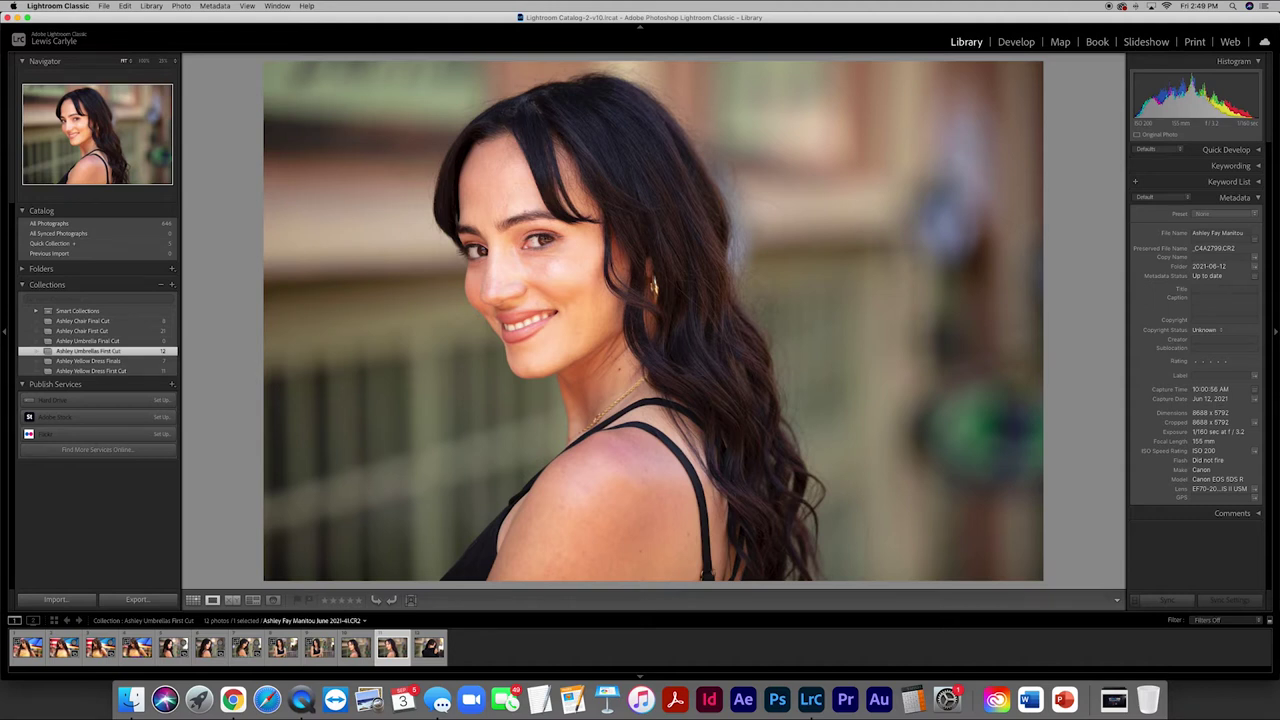
key("b")
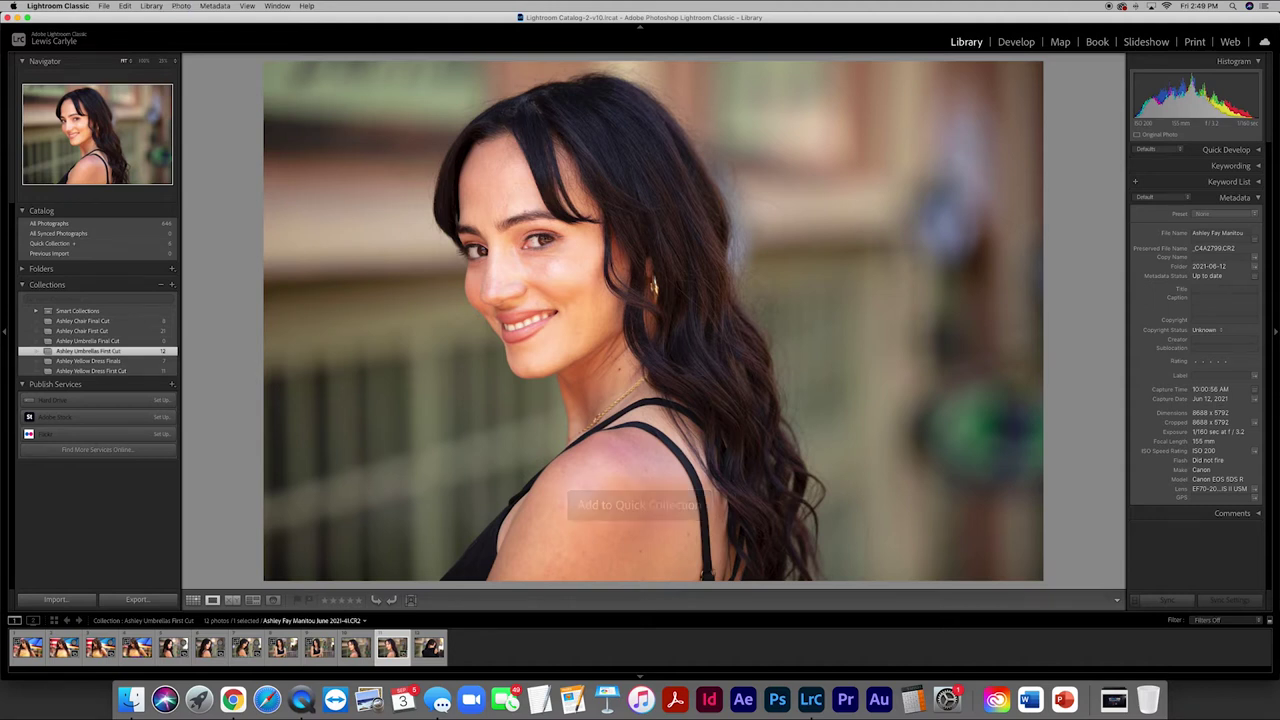
key("Right")
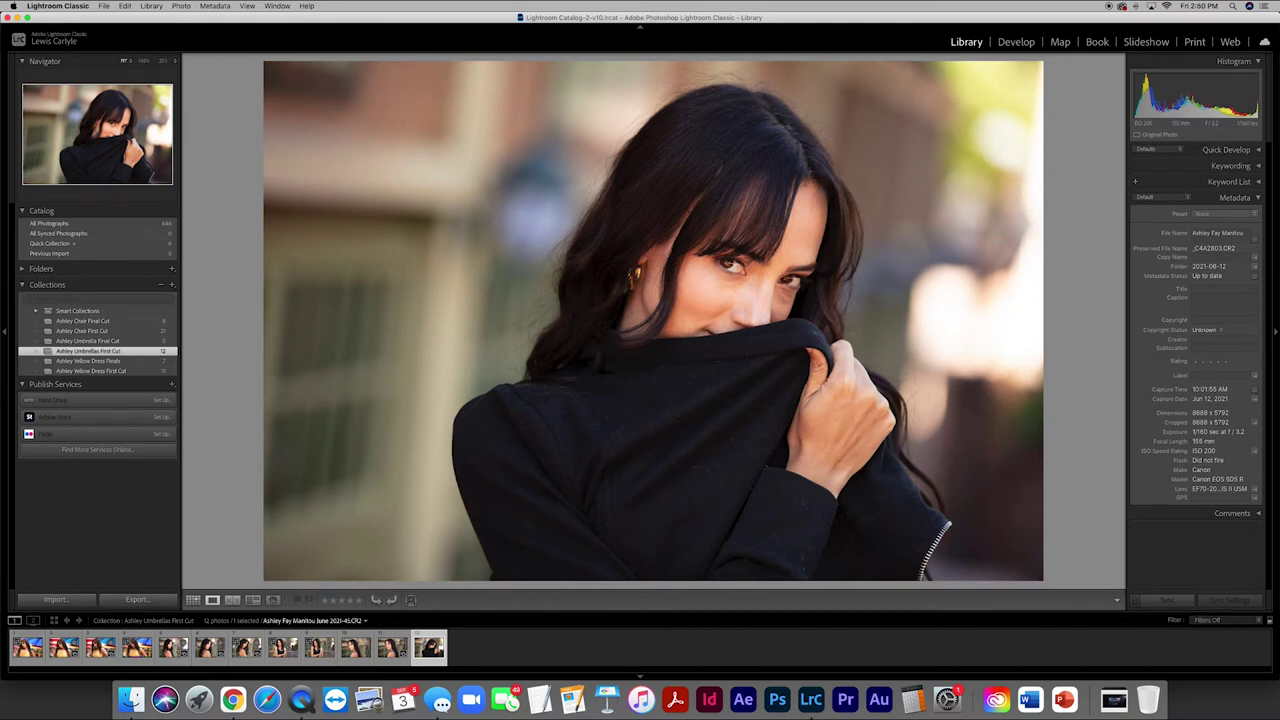
key("b")
Open the Quick Collection, select all its photos, add them to the Umbrella Final Cut collection, and clear the selection
left_click(128, 245)
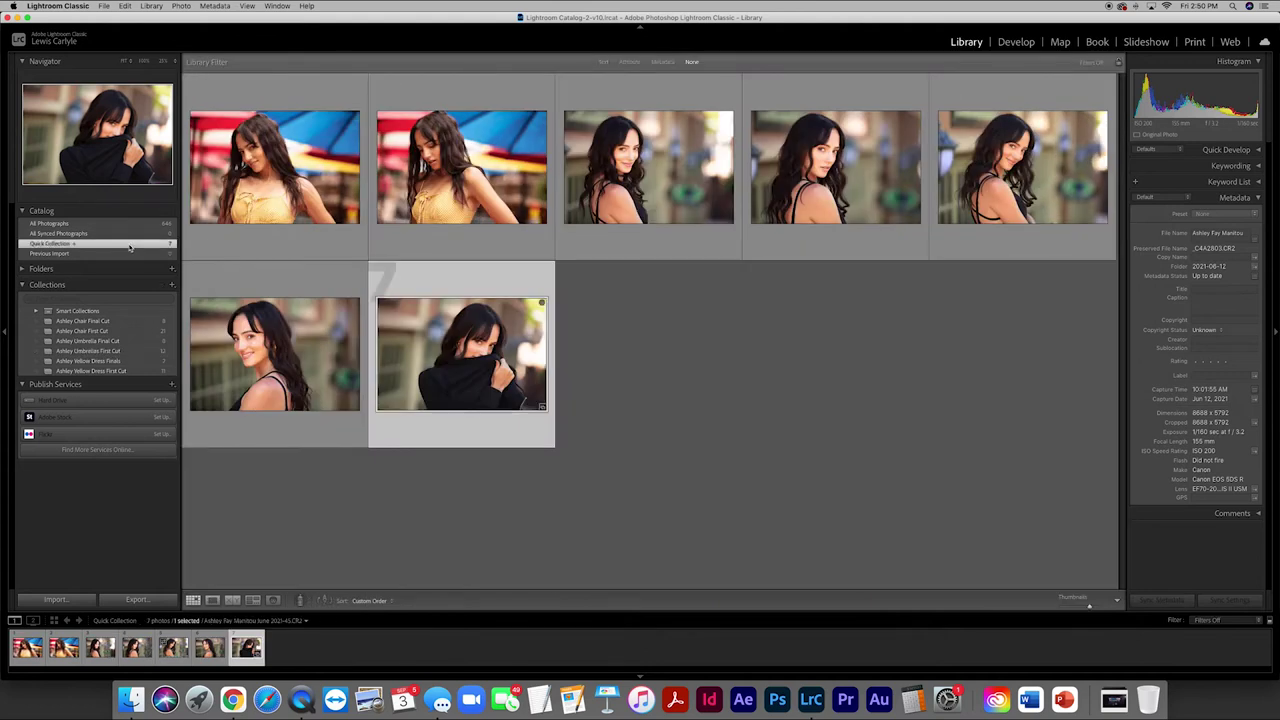
left_click(705, 374)
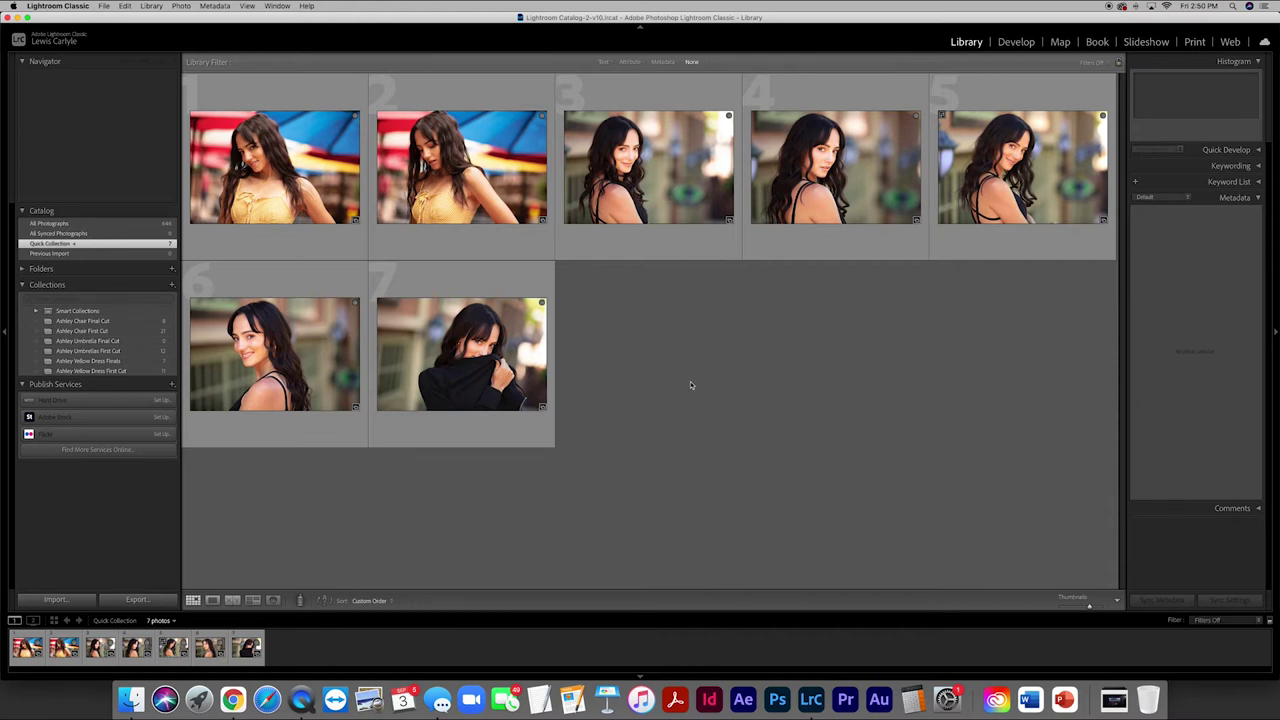
key("Right")
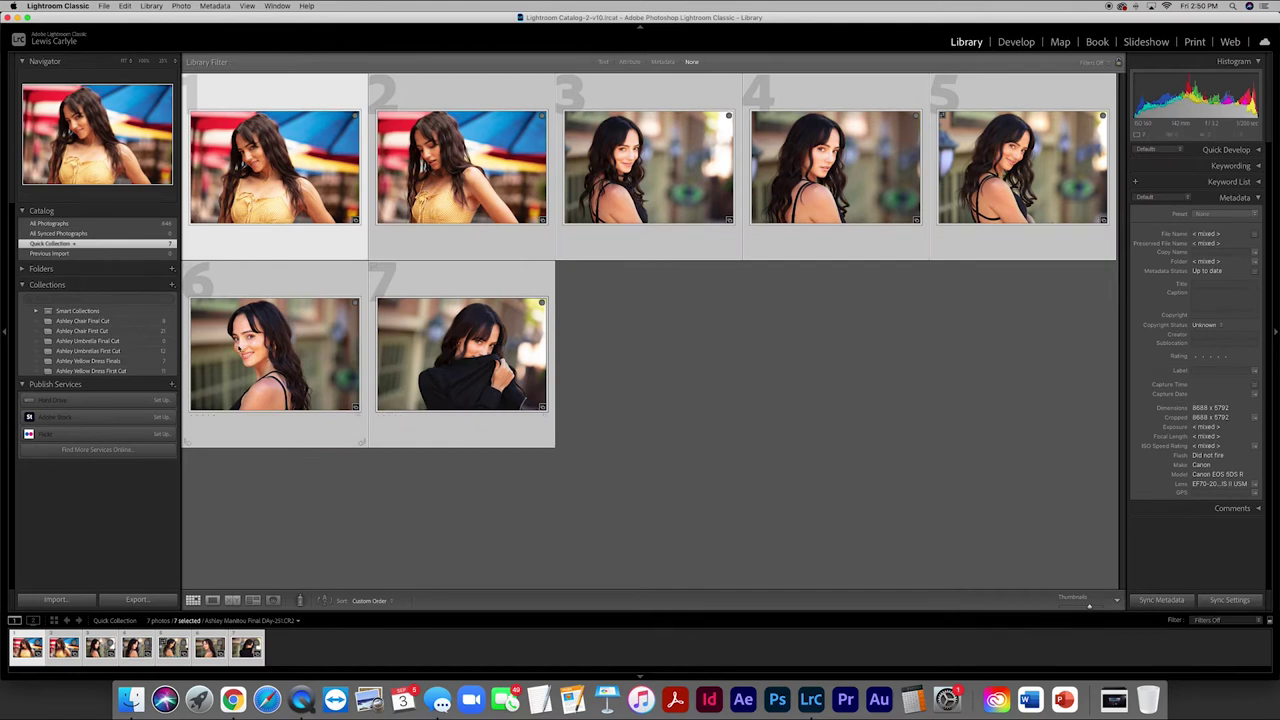
left_click_drag(238, 338, 141, 345)
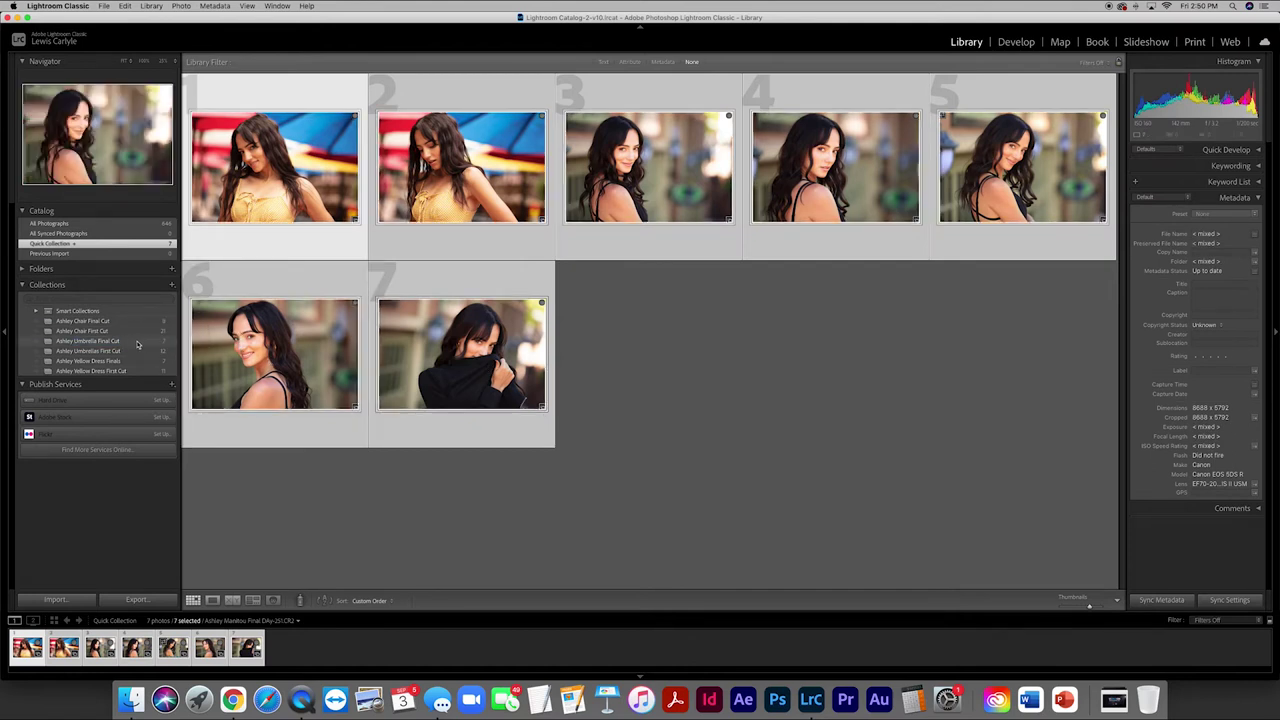
left_click(641, 340)
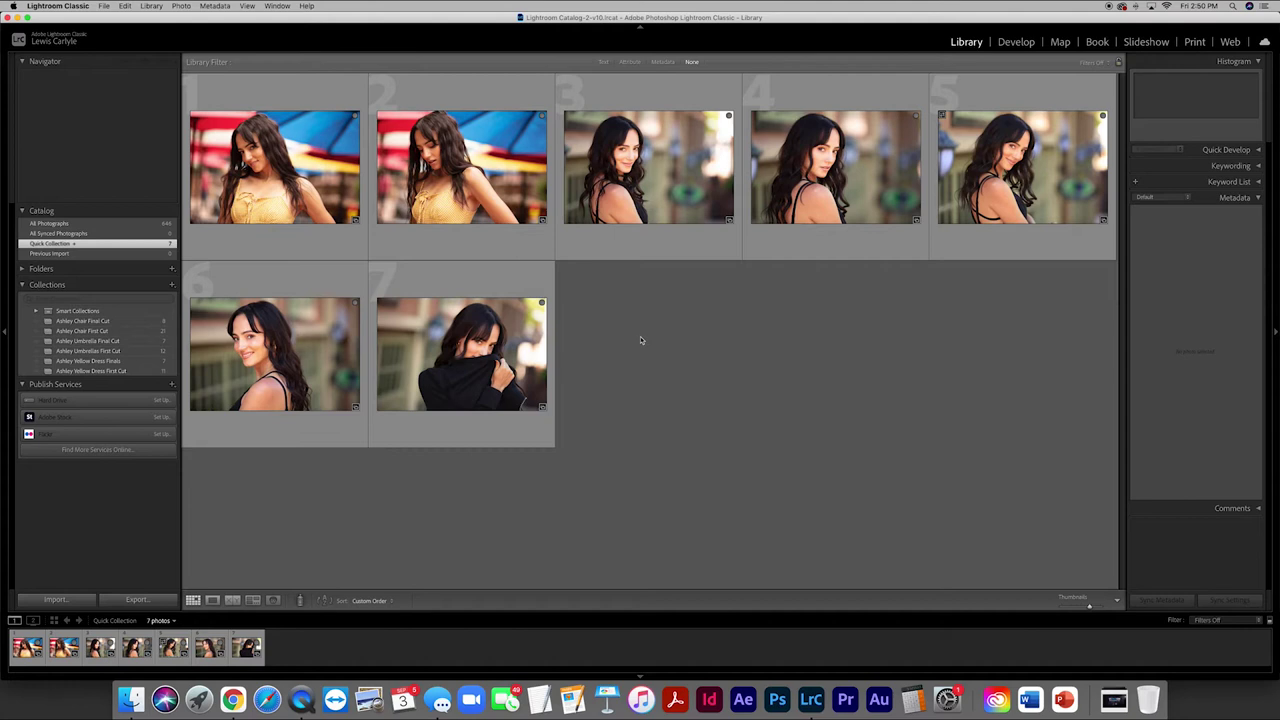
Open the first Quick Collection photo for developing and set Exposure −0.45, Highlights −56, Shadows −4, Whites +5 and slightly lower Blacks
double_click(300, 181)
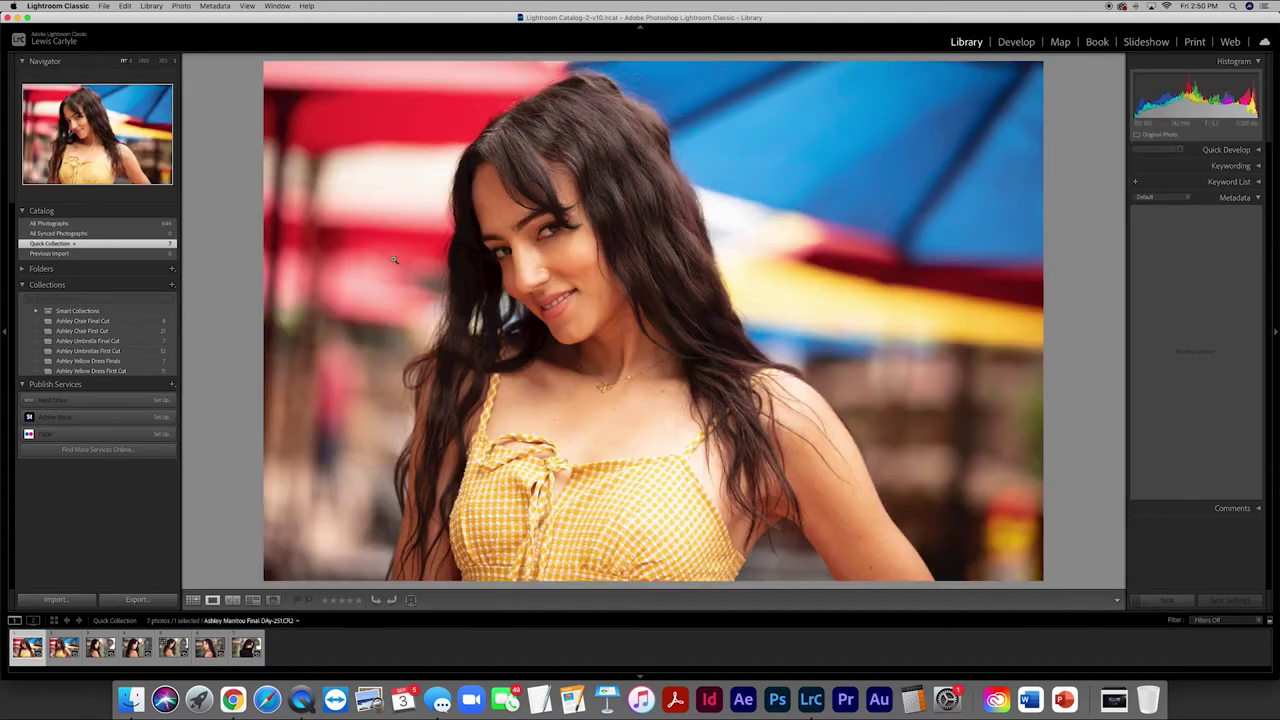
left_click(1018, 43)
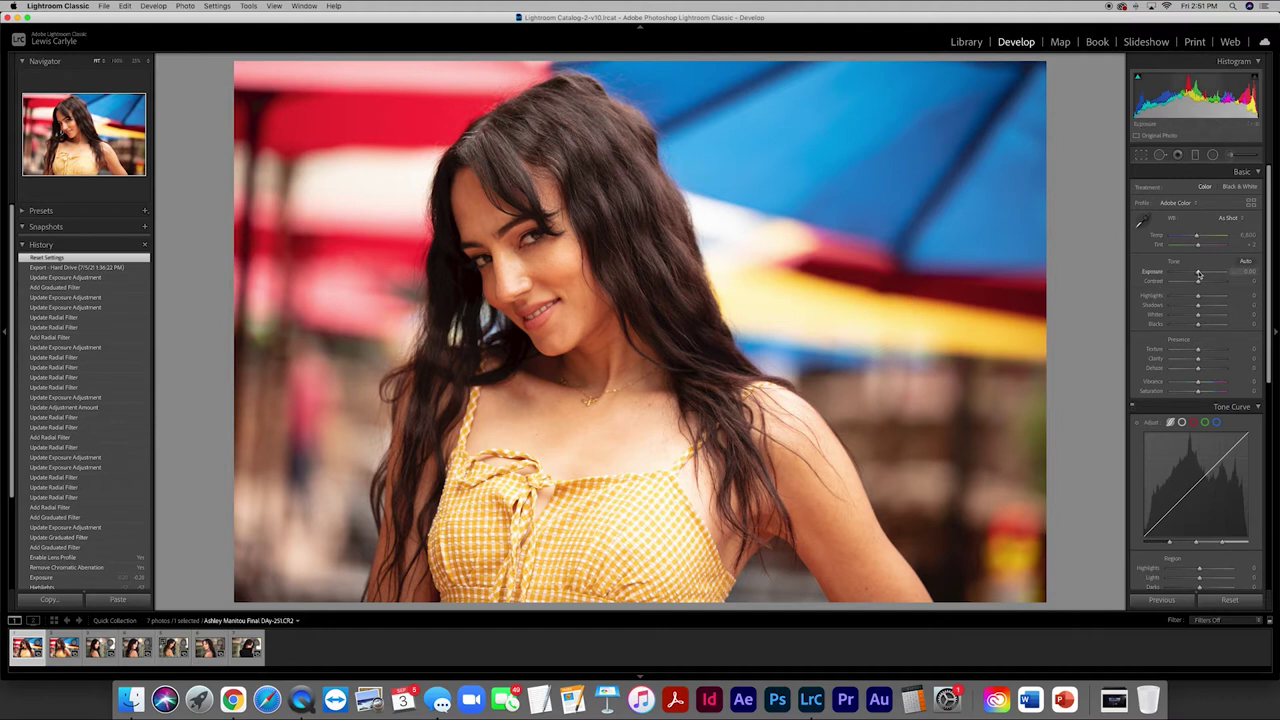
left_click_drag(1199, 274, 1196, 275)
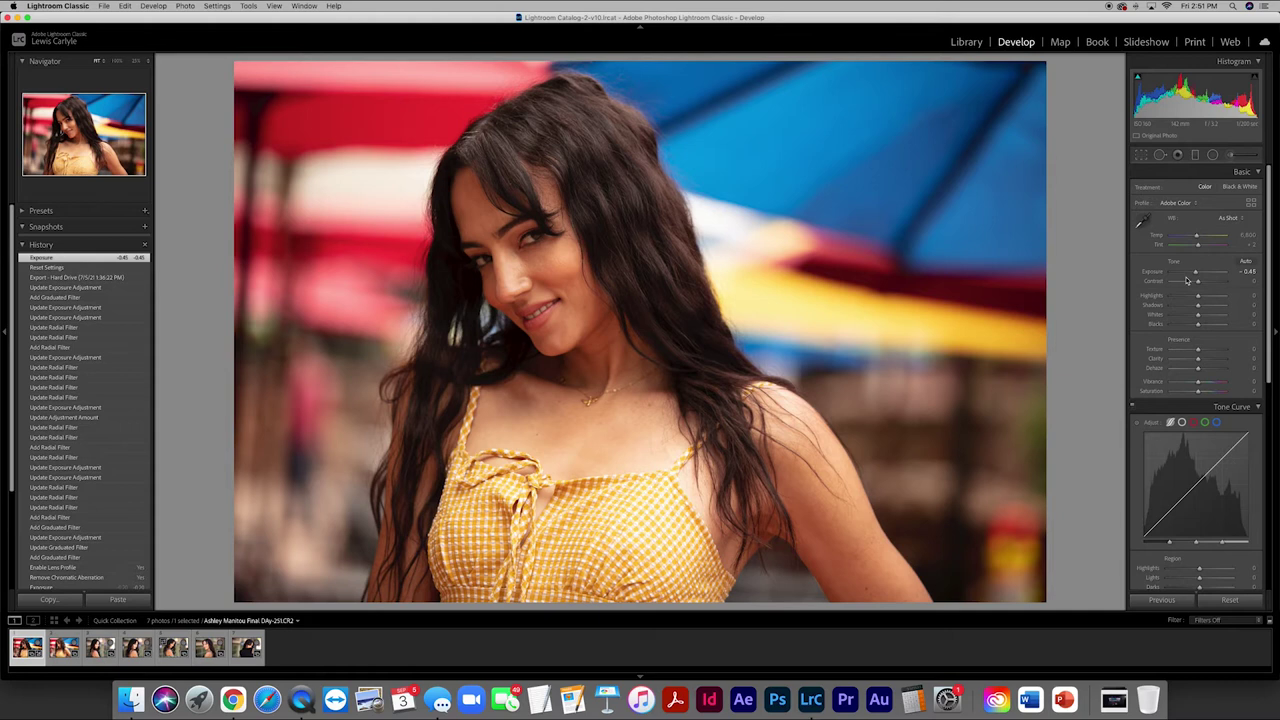
mouse_move(1199, 298)
left_mouse_down()
mouse_move(1118, 306)
mouse_move(1186, 299)
left_mouse_up()
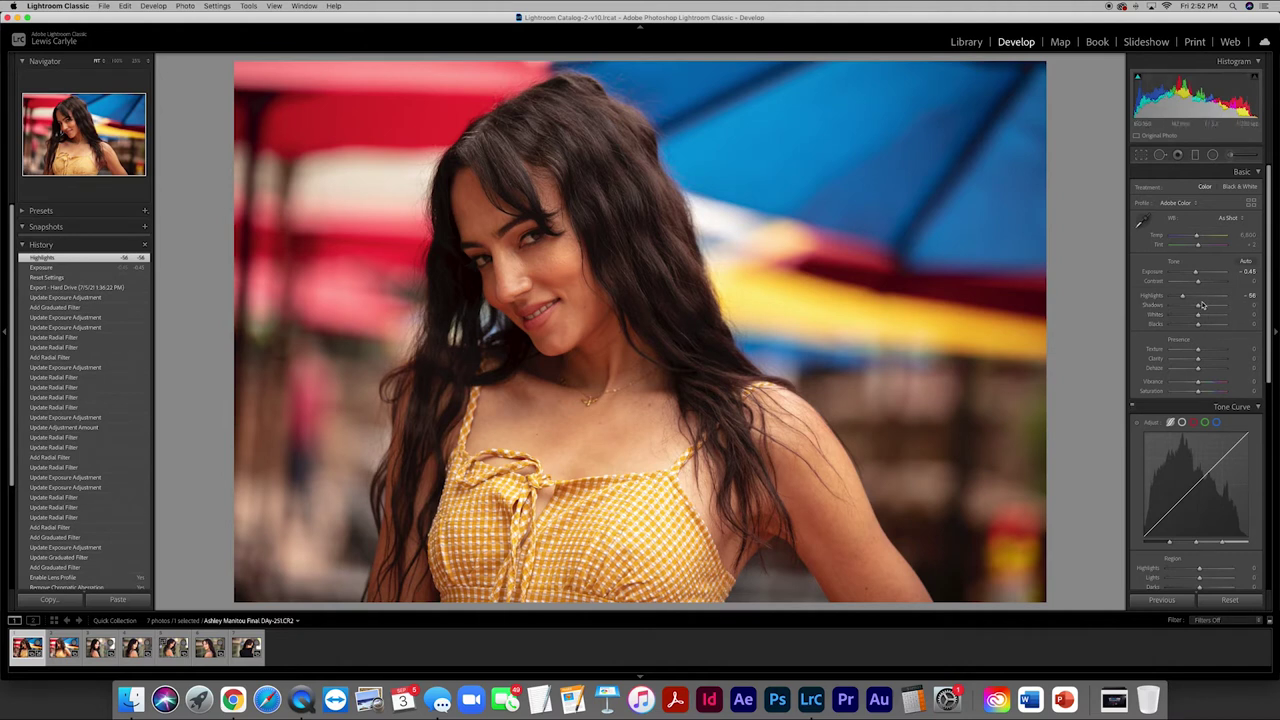
left_click_drag(1200, 310, 1197, 326)
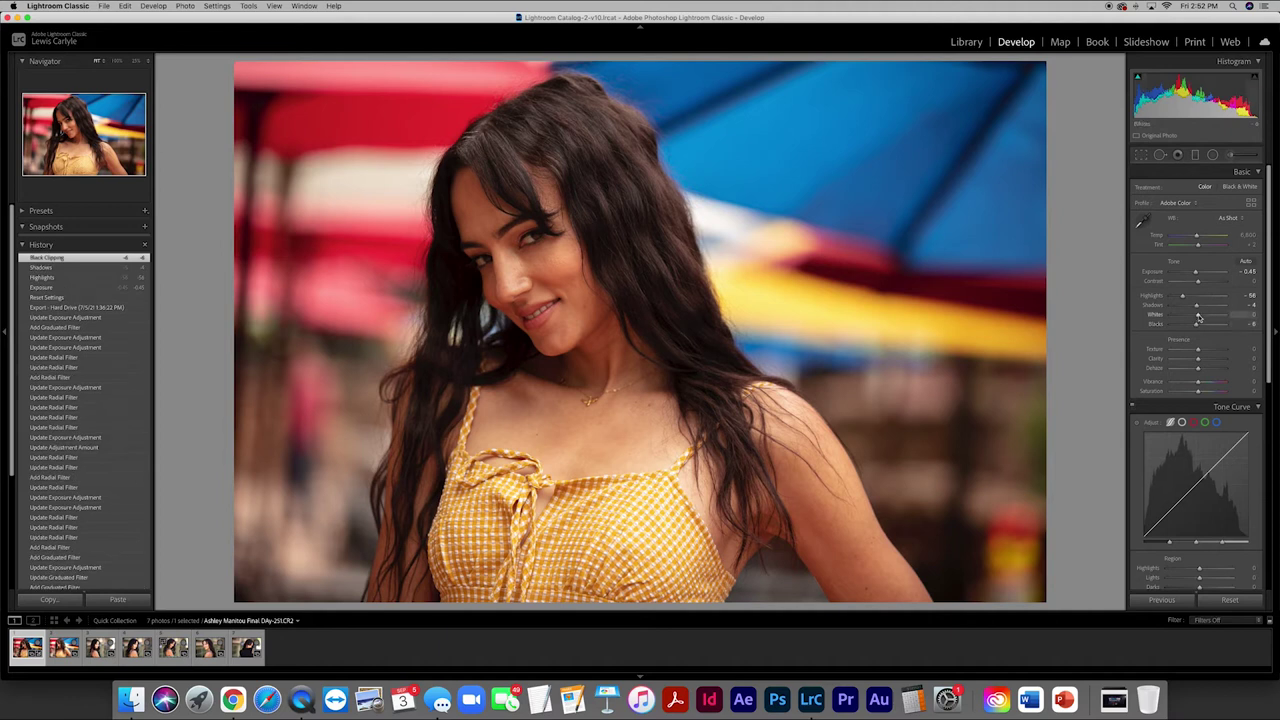
left_click_drag(1200, 317, 1198, 317)
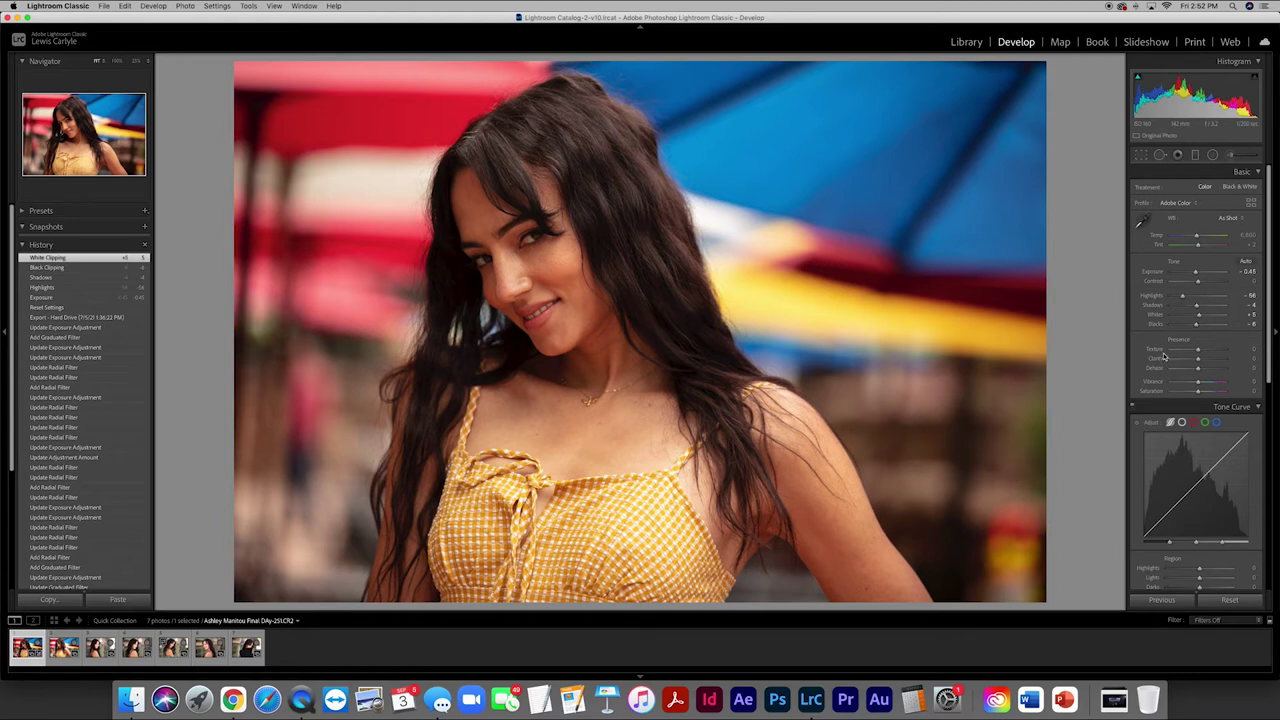
Add a radial filter over the face in the first umbrella portrait, fit it to the head, and set its Exposure to 0.57
left_click(1212, 155)
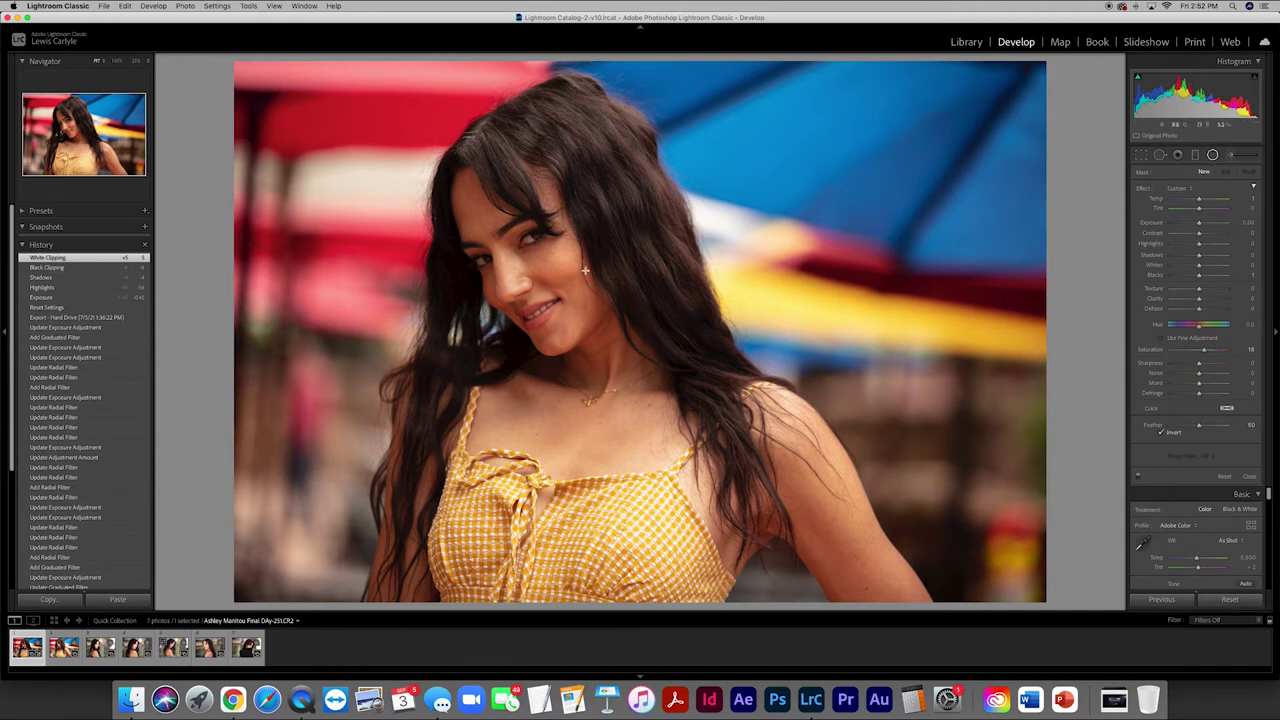
left_click_drag(530, 260, 629, 378)
left_click_drag(636, 262, 624, 211)
left_click_drag(530, 257, 538, 252)
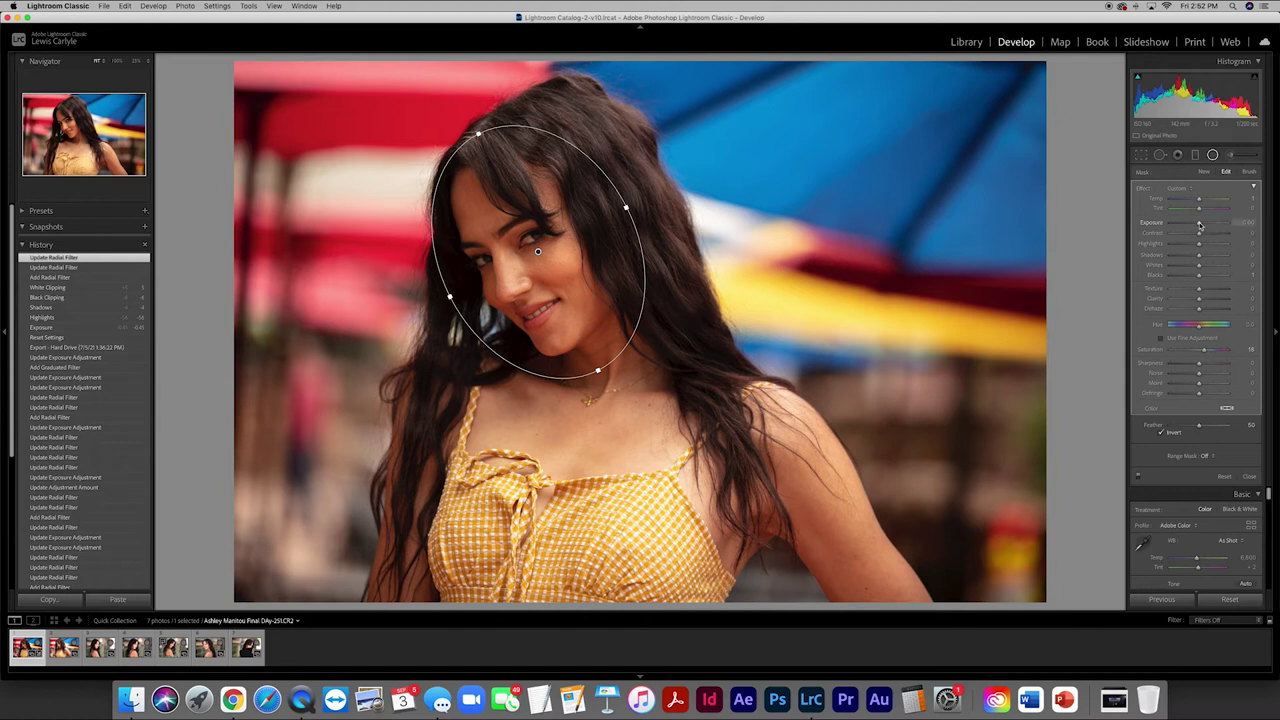
mouse_move(1200, 226)
left_mouse_down()
mouse_move(1224, 226)
mouse_move(1204, 228)
left_mouse_up()
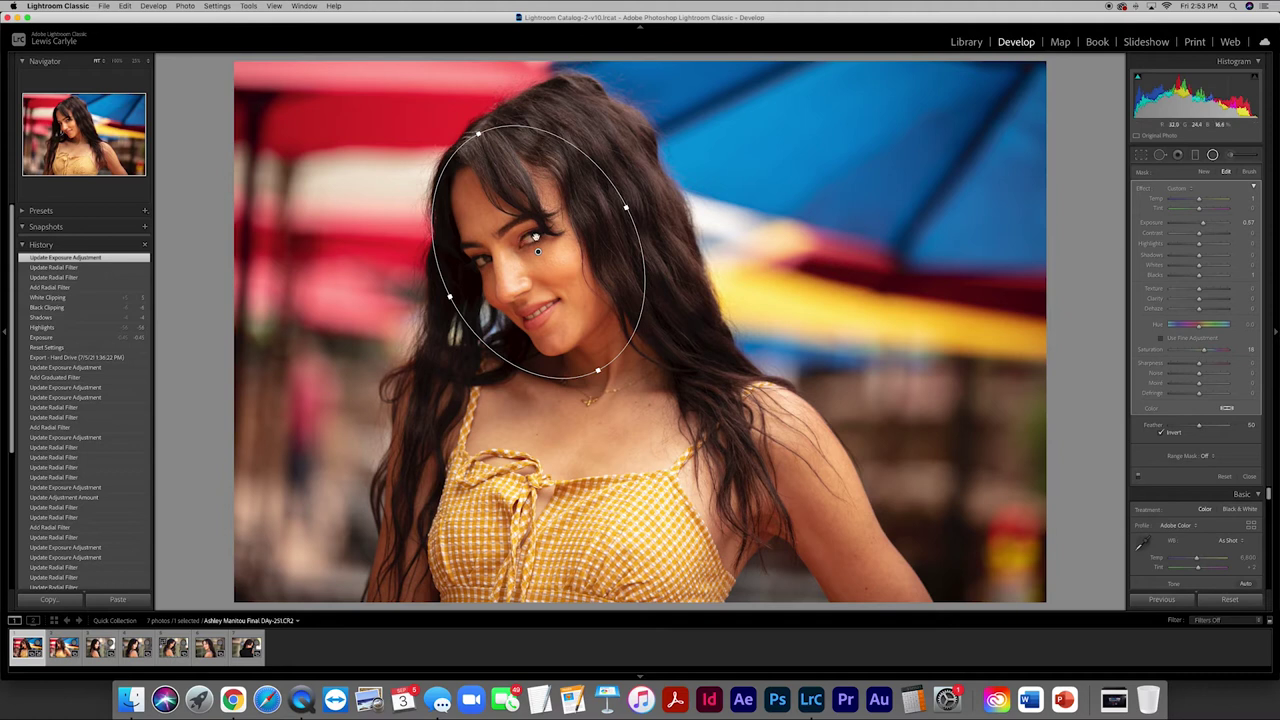
left_click(1212, 154)
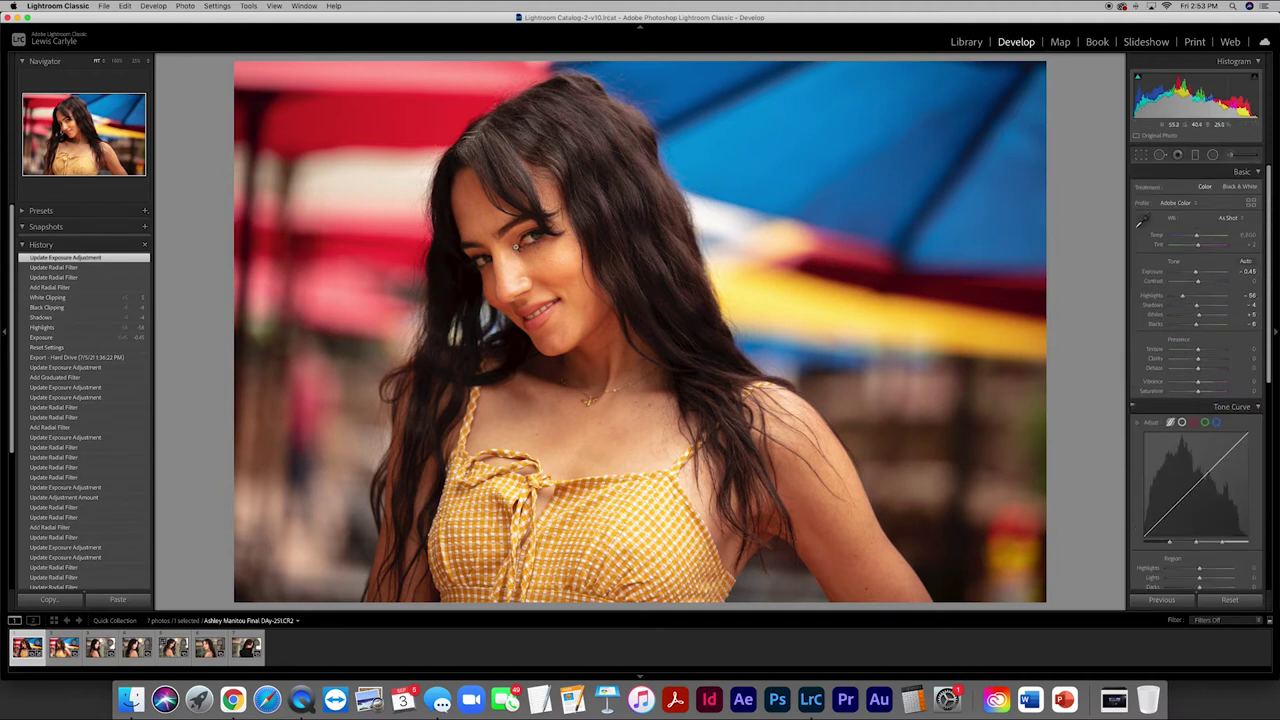
Add a tilted radial filter over the eye nearer the umbrellas and brighten it with an Exposure of about 0.53
left_click(516, 247)
left_click_drag(532, 290, 610, 250)
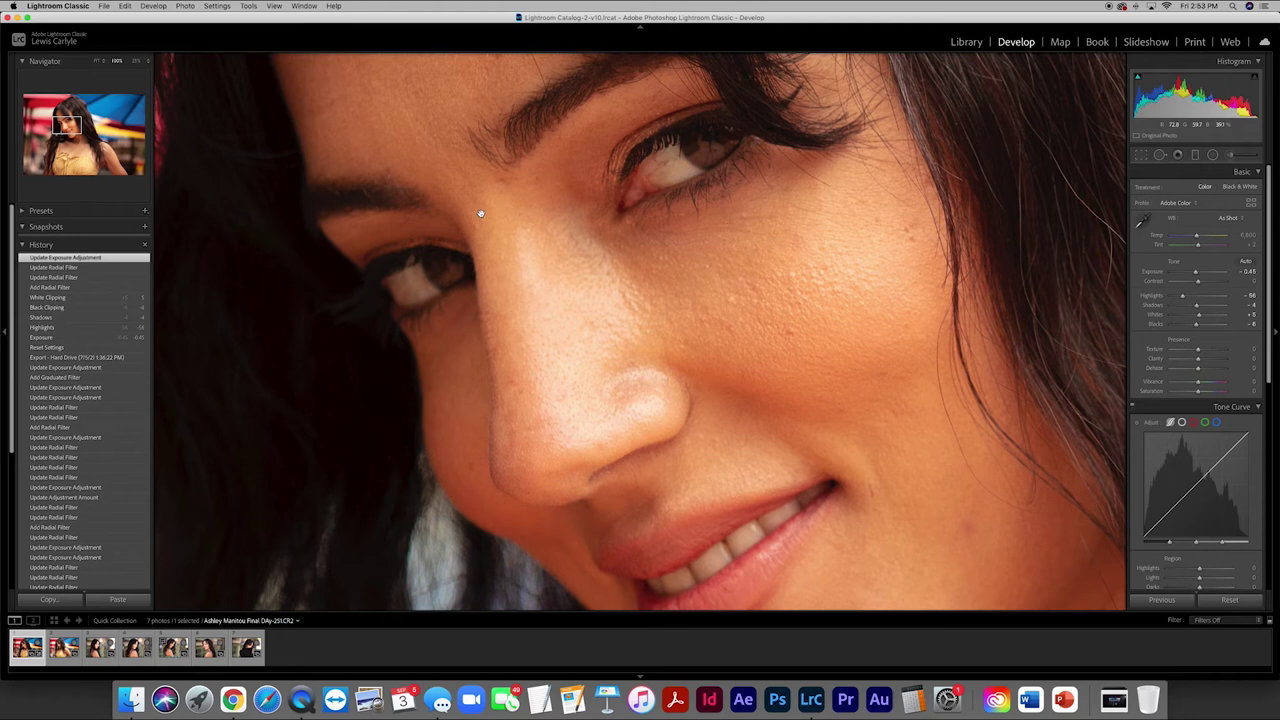
left_click_drag(543, 177, 587, 300)
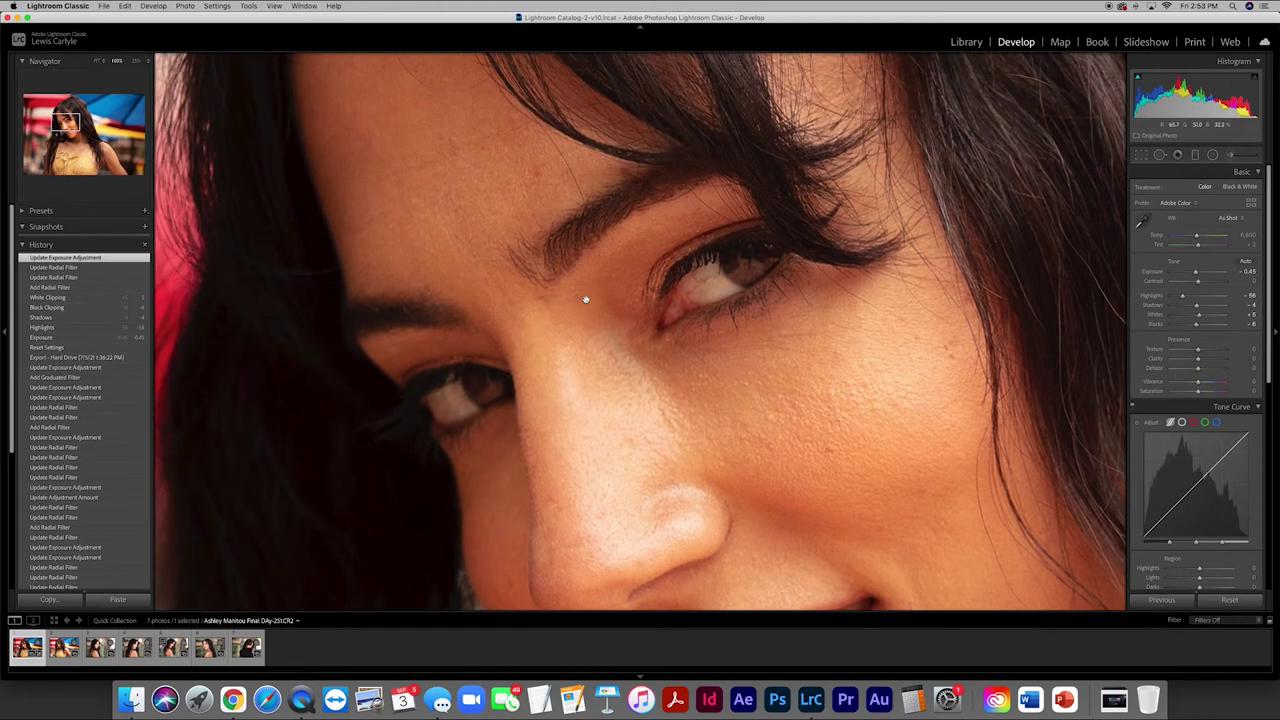
left_click(1212, 154)
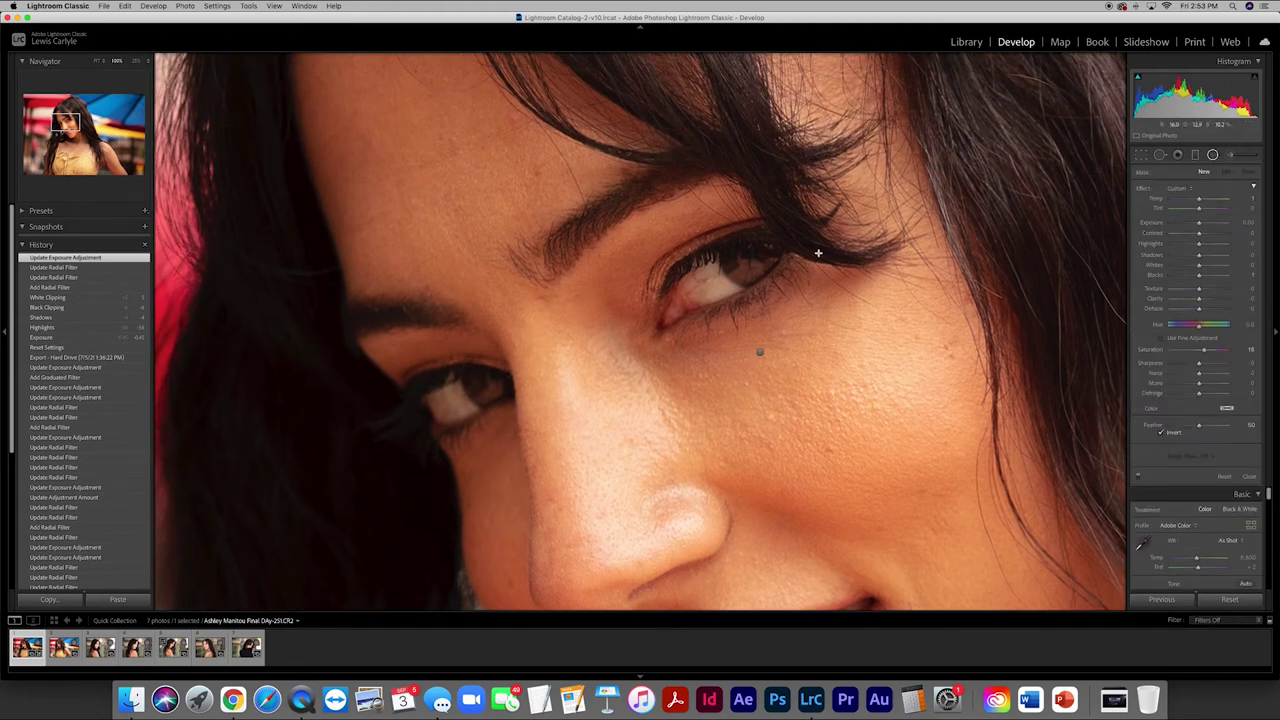
mouse_move(723, 270)
left_mouse_down()
mouse_move(805, 310)
mouse_move(802, 222)
mouse_move(726, 268)
left_mouse_up()
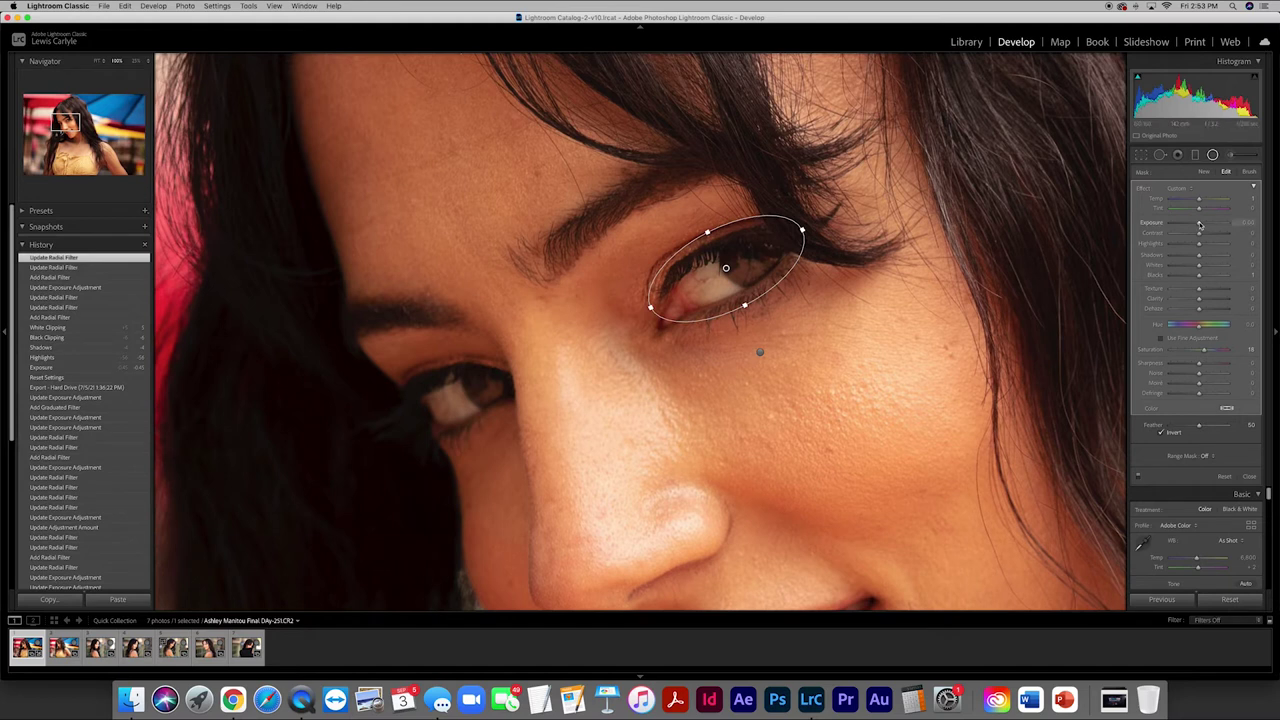
left_click_drag(1200, 225, 1224, 224)
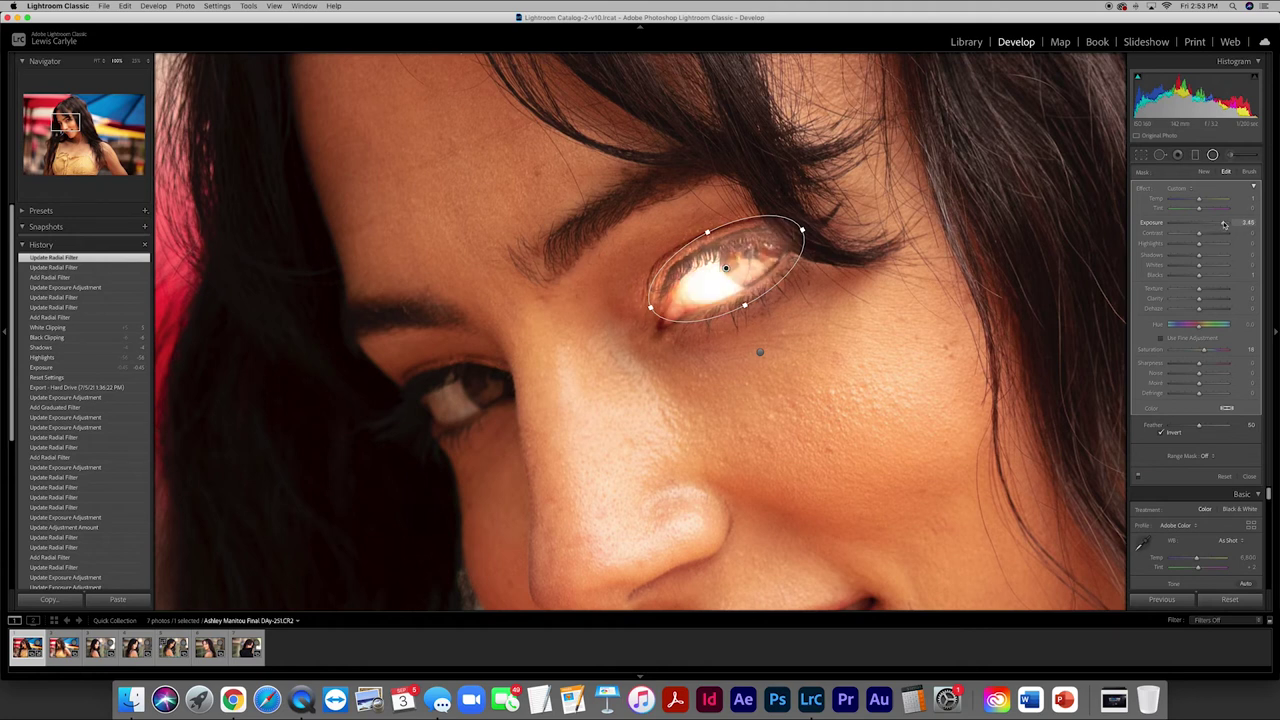
left_click_drag(1224, 224, 1203, 227)
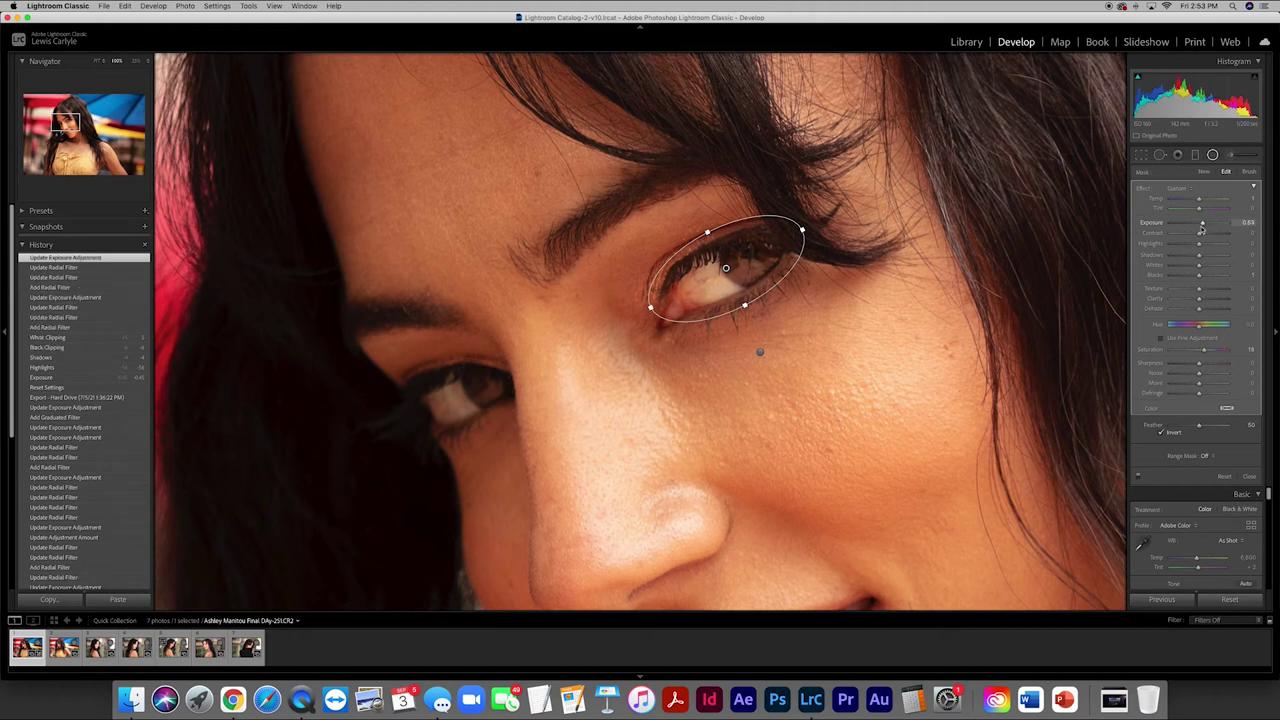
Add a second radial filter over the other eye, fit it to the eye, slightly raise its Exposure, and close the filter
left_click_drag(447, 392, 523, 444)
left_click_drag(530, 393, 527, 371)
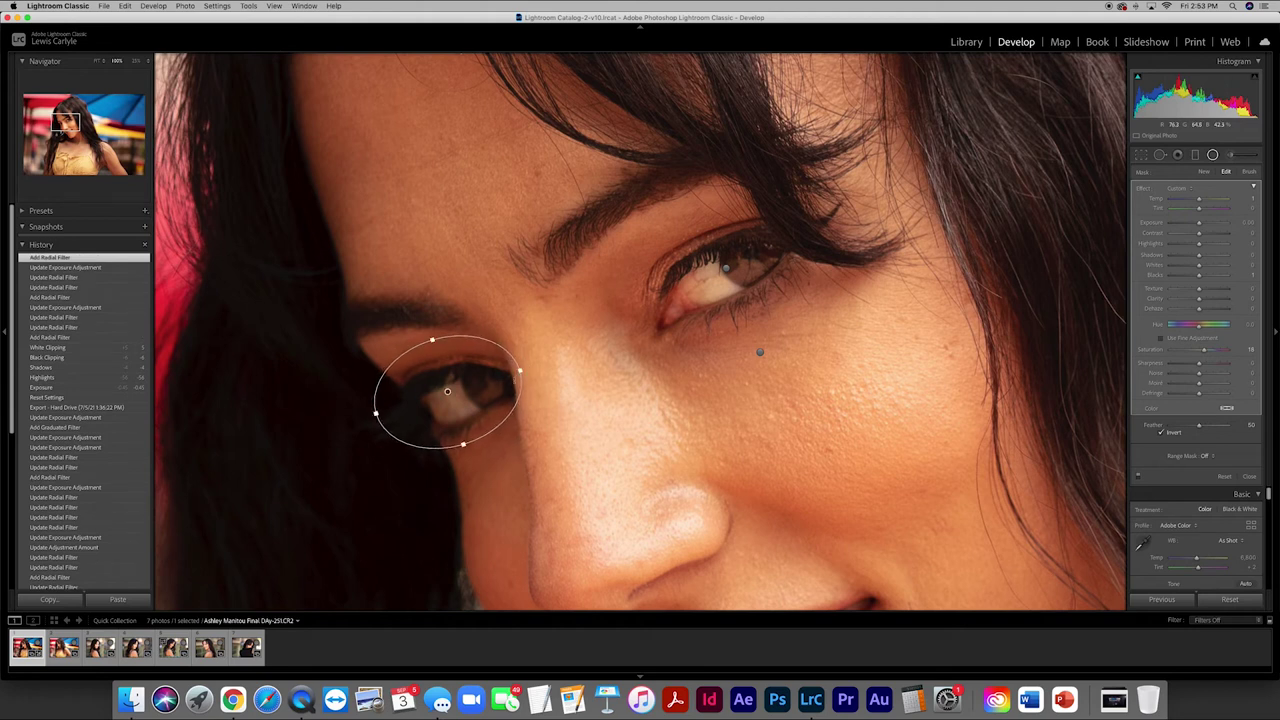
left_click_drag(447, 391, 449, 395)
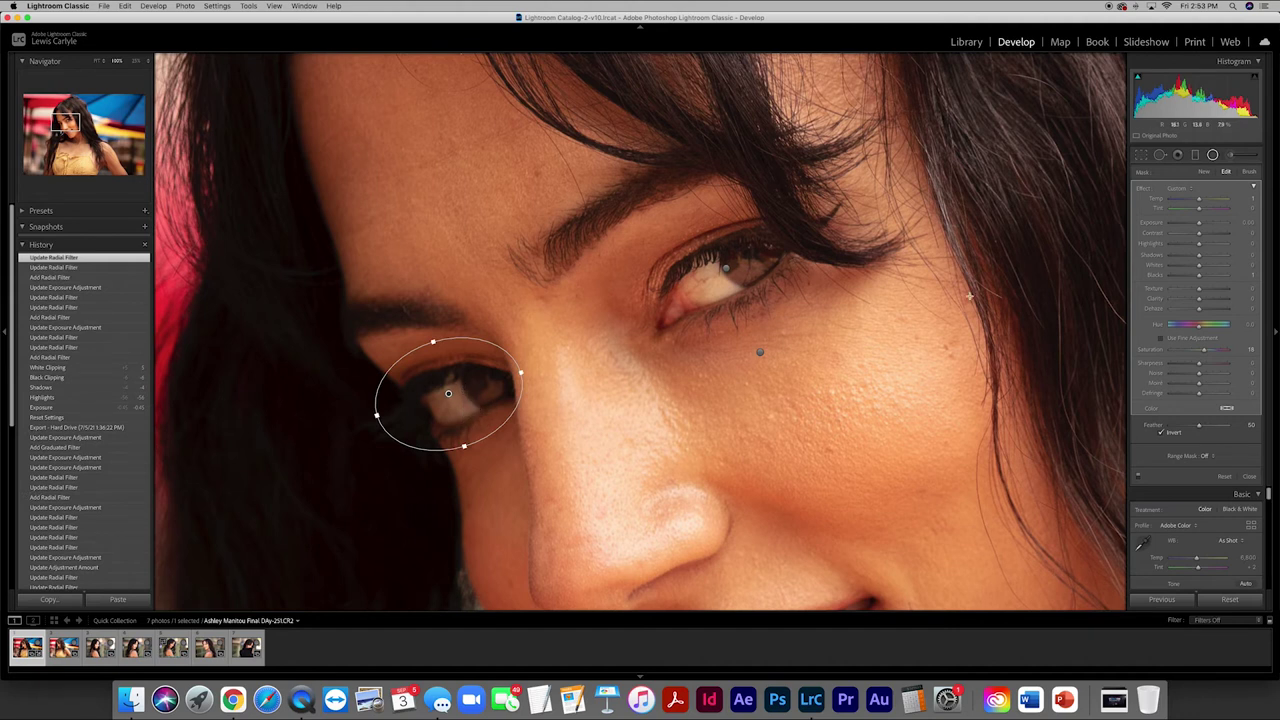
left_click(1246, 223)
key("Return")
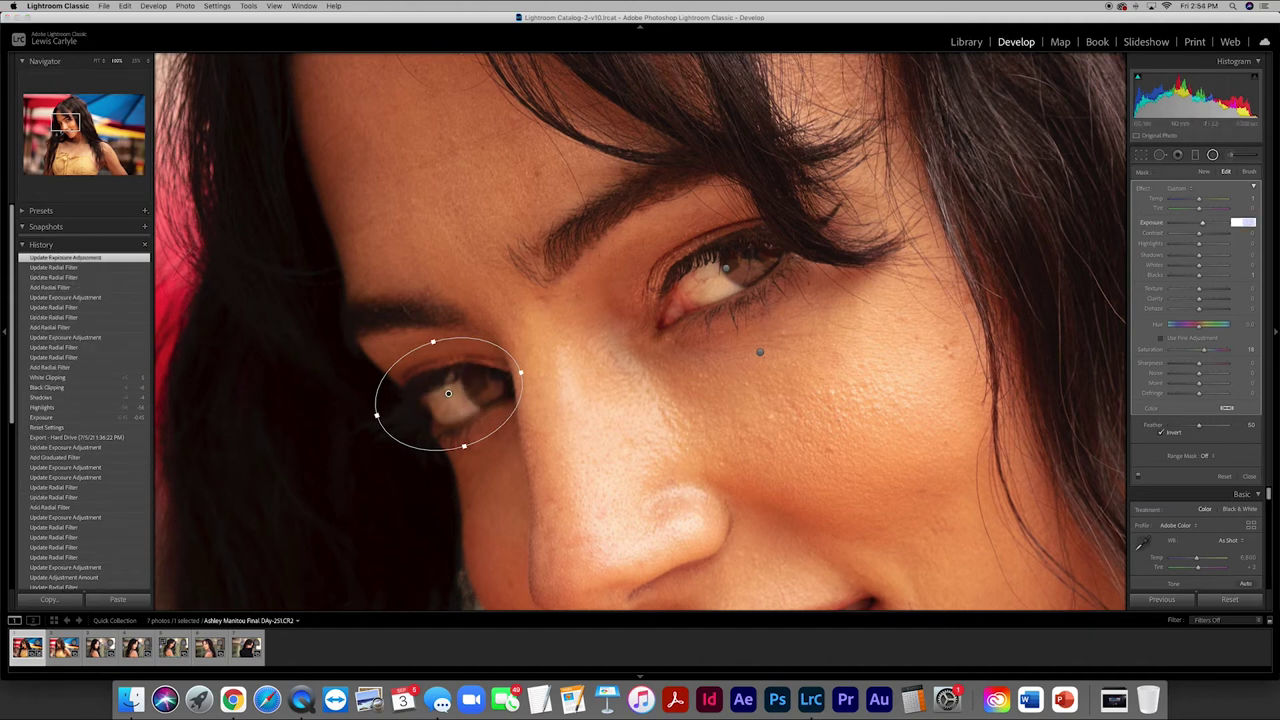
left_click_drag(1207, 224, 1202, 224)
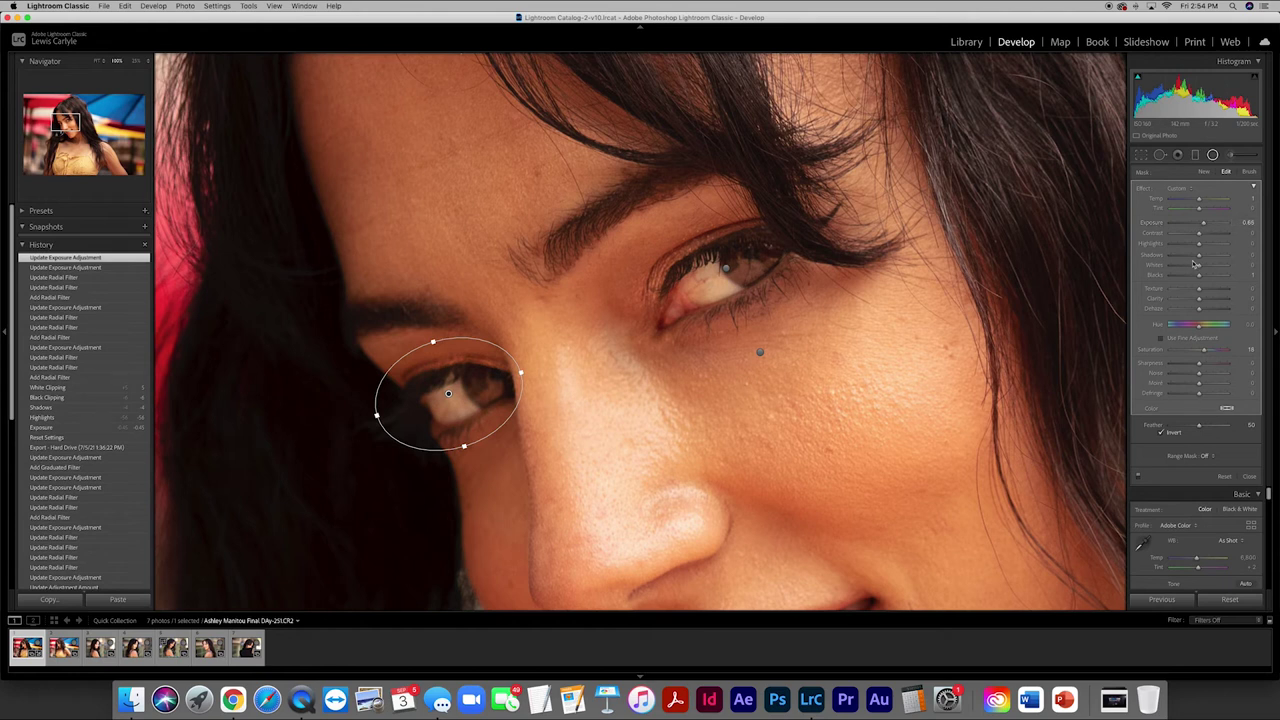
left_click(1212, 155)
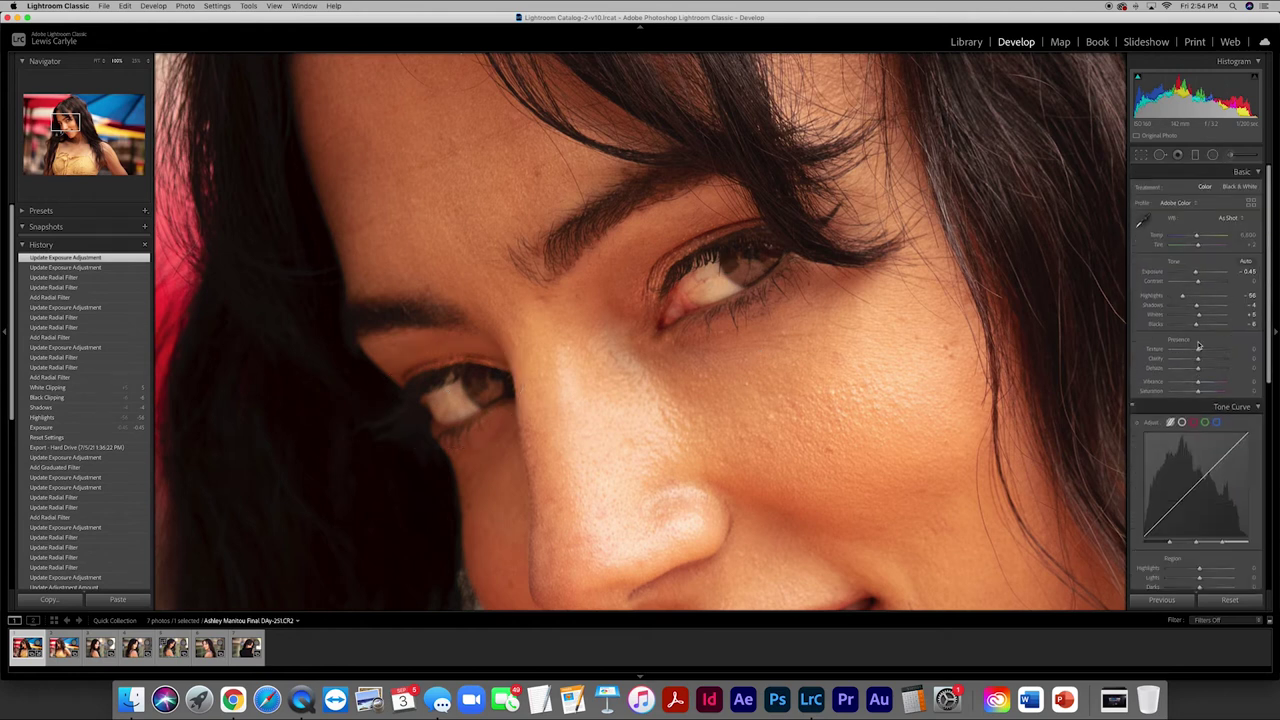
left_click(679, 373)
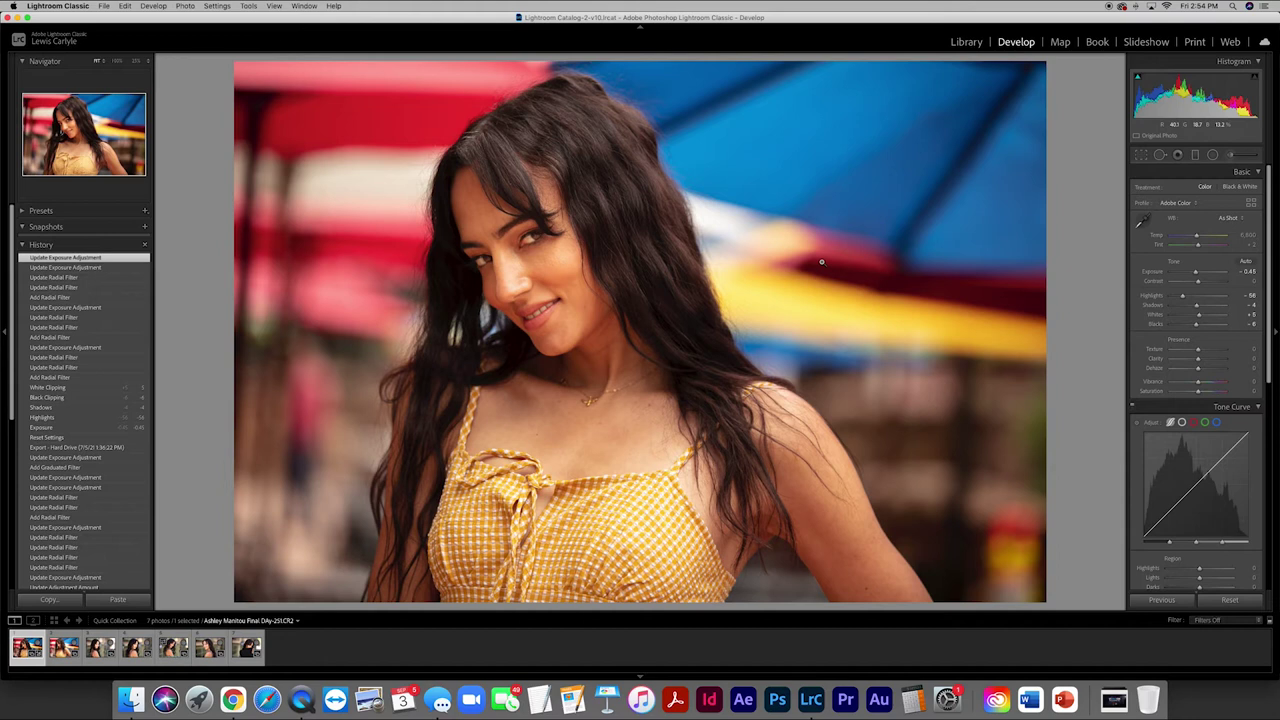
Apply the previous photo's develop settings to the second photo and delete the two copied eye radial filters
key("Right")
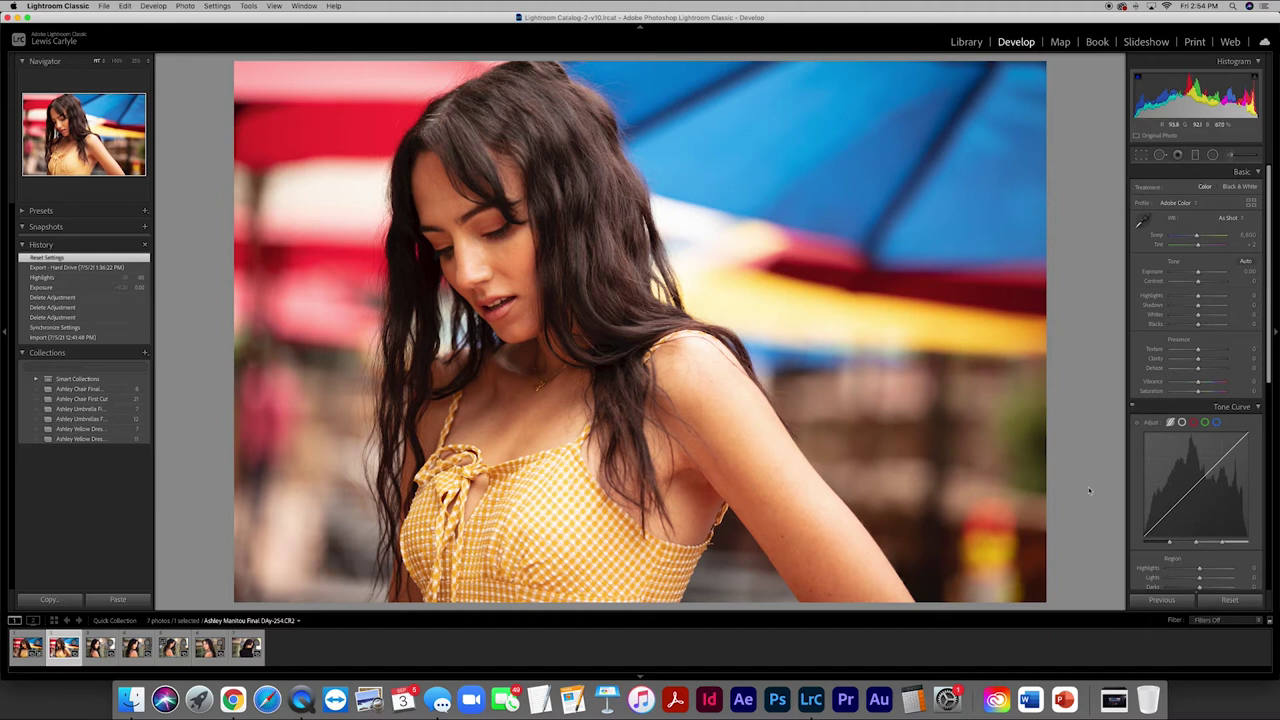
left_click(1161, 600)
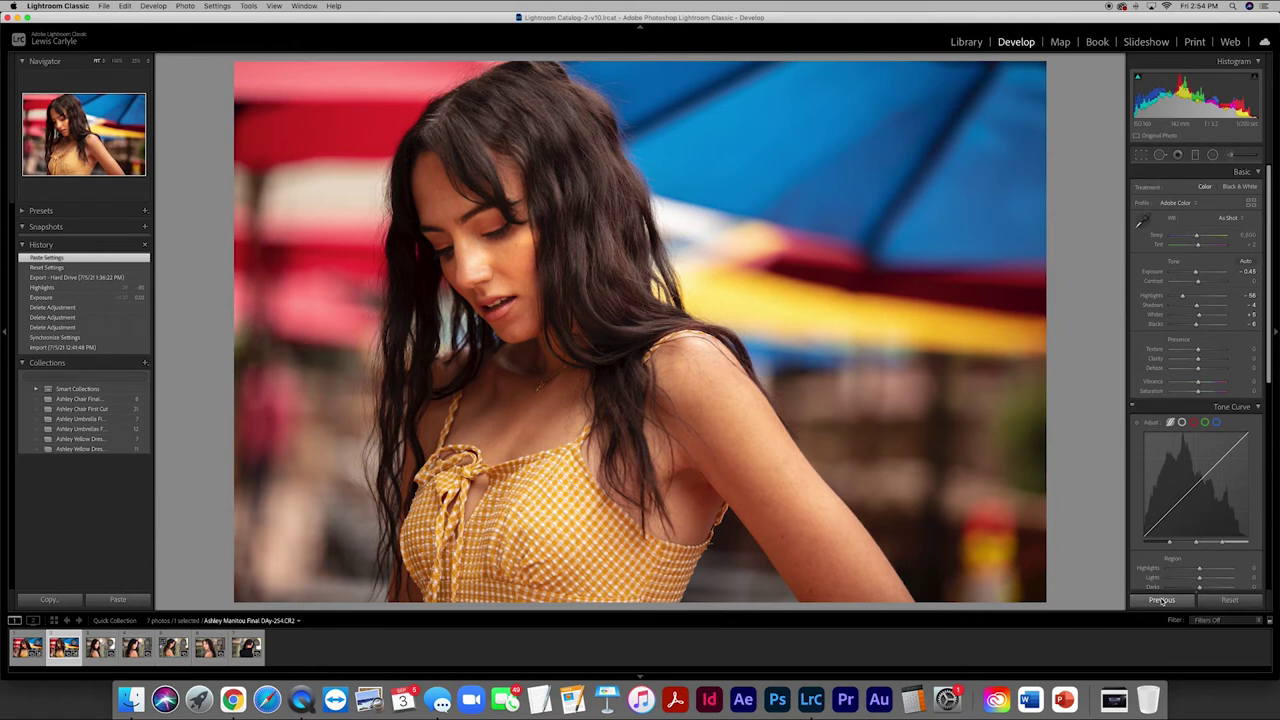
left_click(1213, 155)
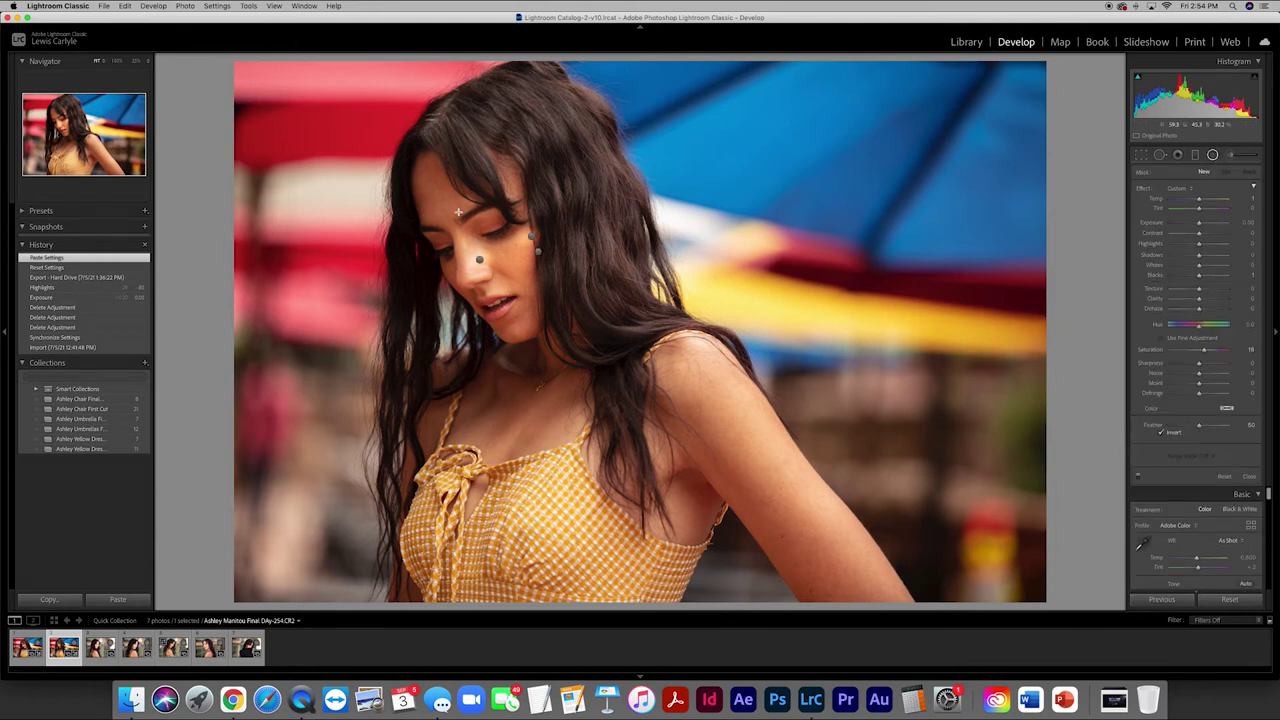
left_click(534, 237)
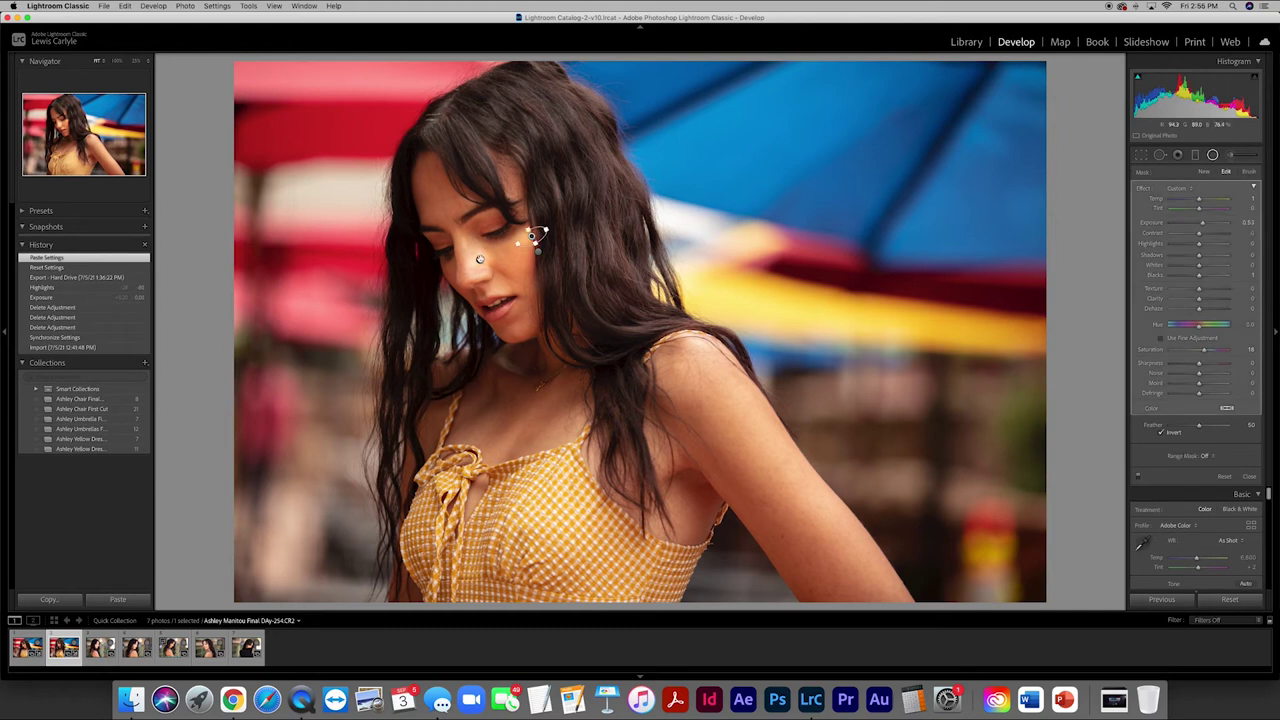
left_click(480, 259)
left_click(479, 259)
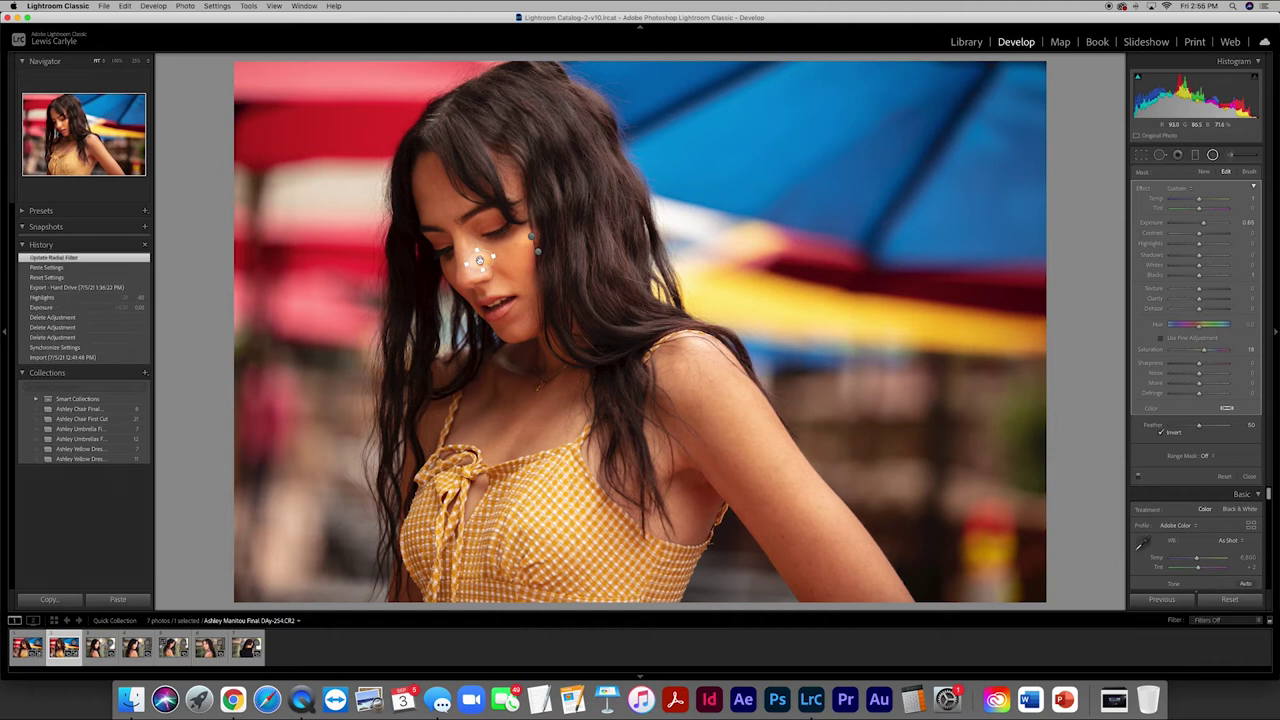
key("Delete")
left_click(533, 236)
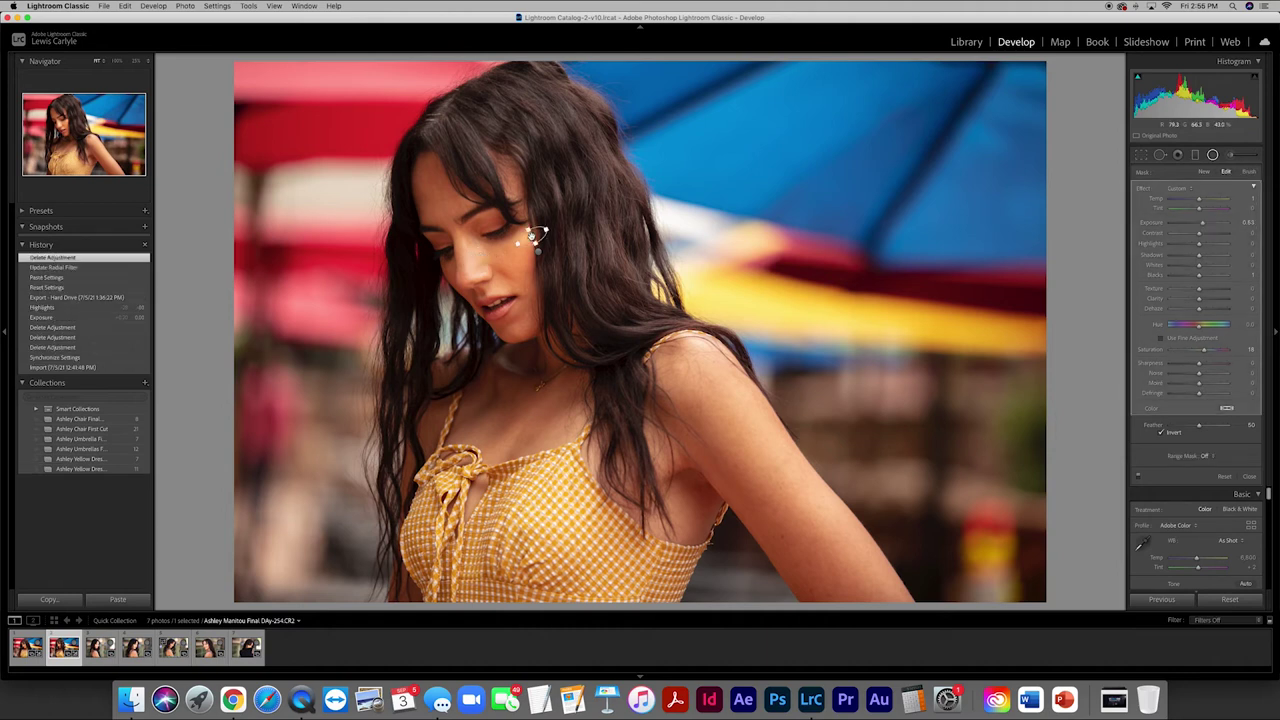
key("Delete")
Reposition the remaining radial filter over the face in the second photo and close the filter
left_click(537, 251)
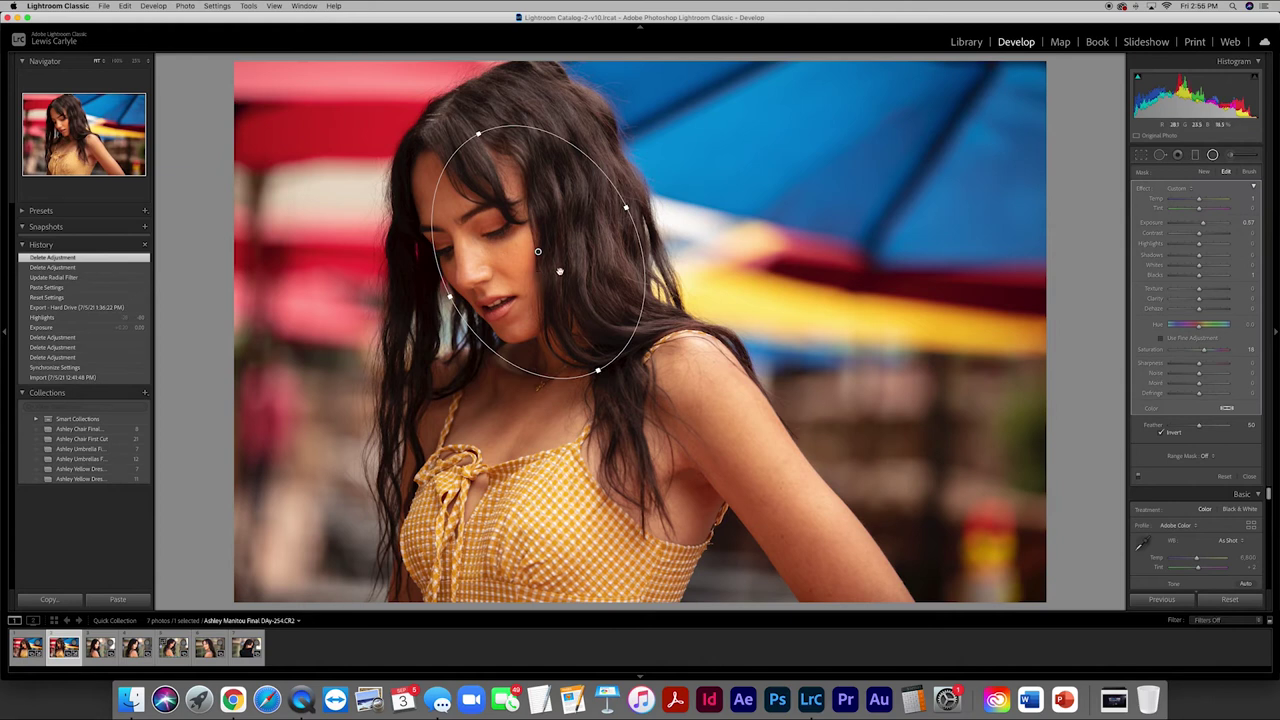
left_click_drag(508, 243, 489, 241)
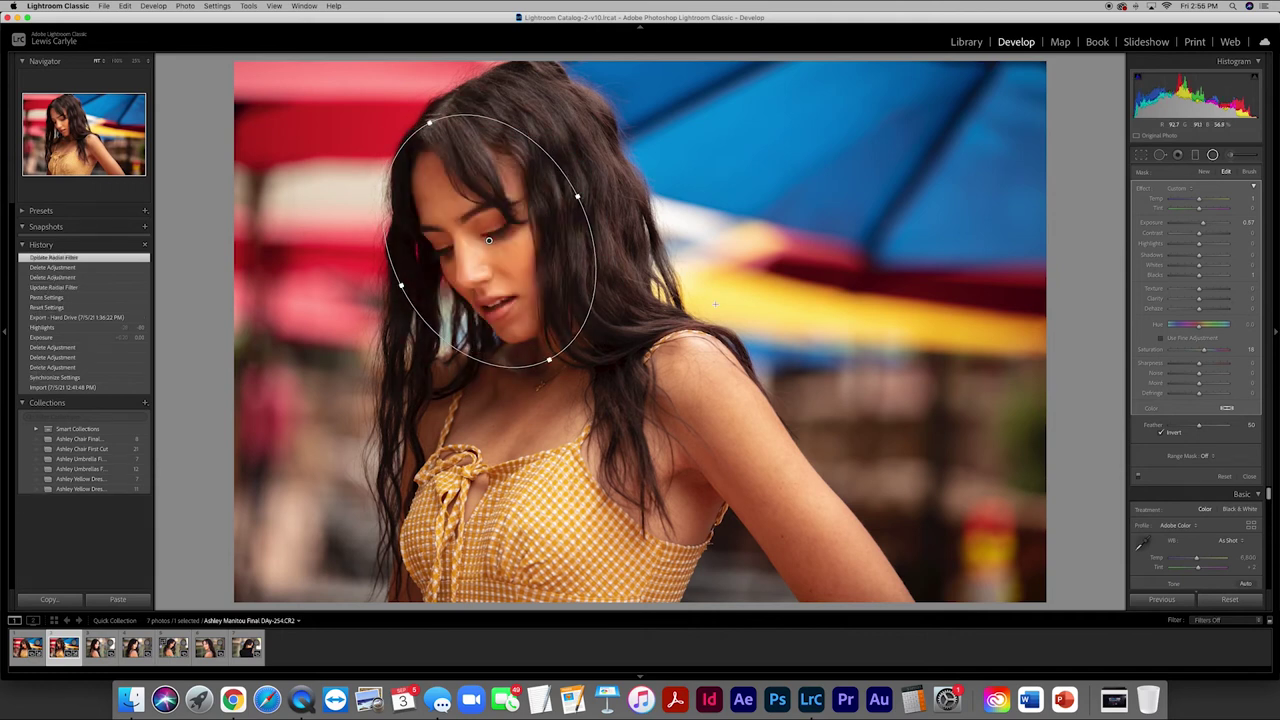
left_click(1249, 477)
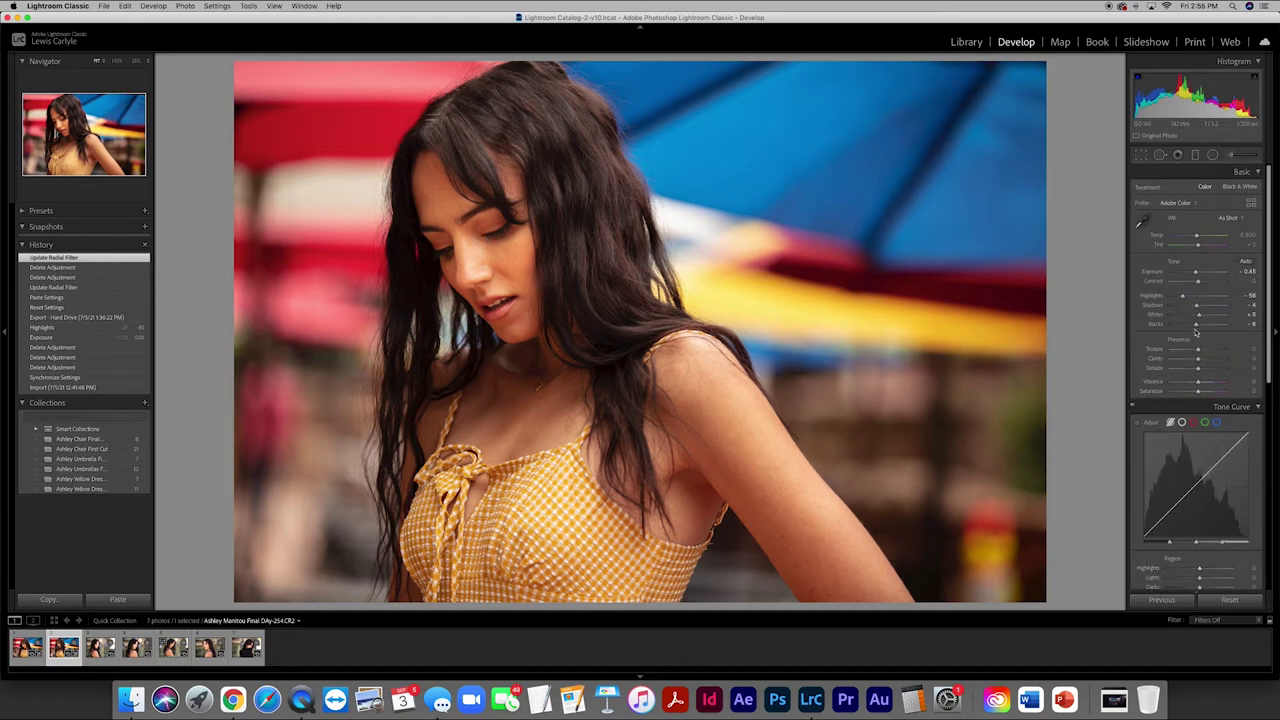
Try an overall Exposure of −0.20 on the second photo
left_click(1248, 271)
key("BackSpace")
type("-0.20")
key("Return")
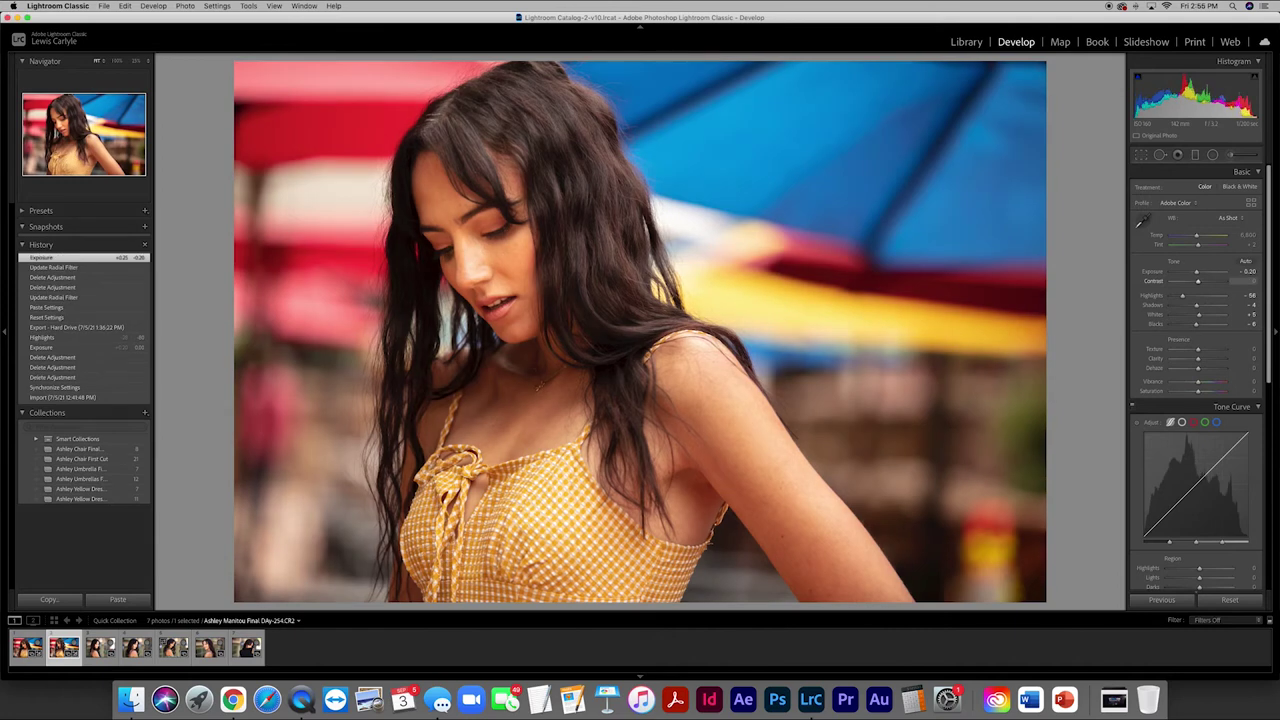
Set the second photo's Exposure to −0.30, Highlights to −79 and Whites to −2
left_click(1244, 276)
key("BackSpace")
type("-0.30")
key("Return")
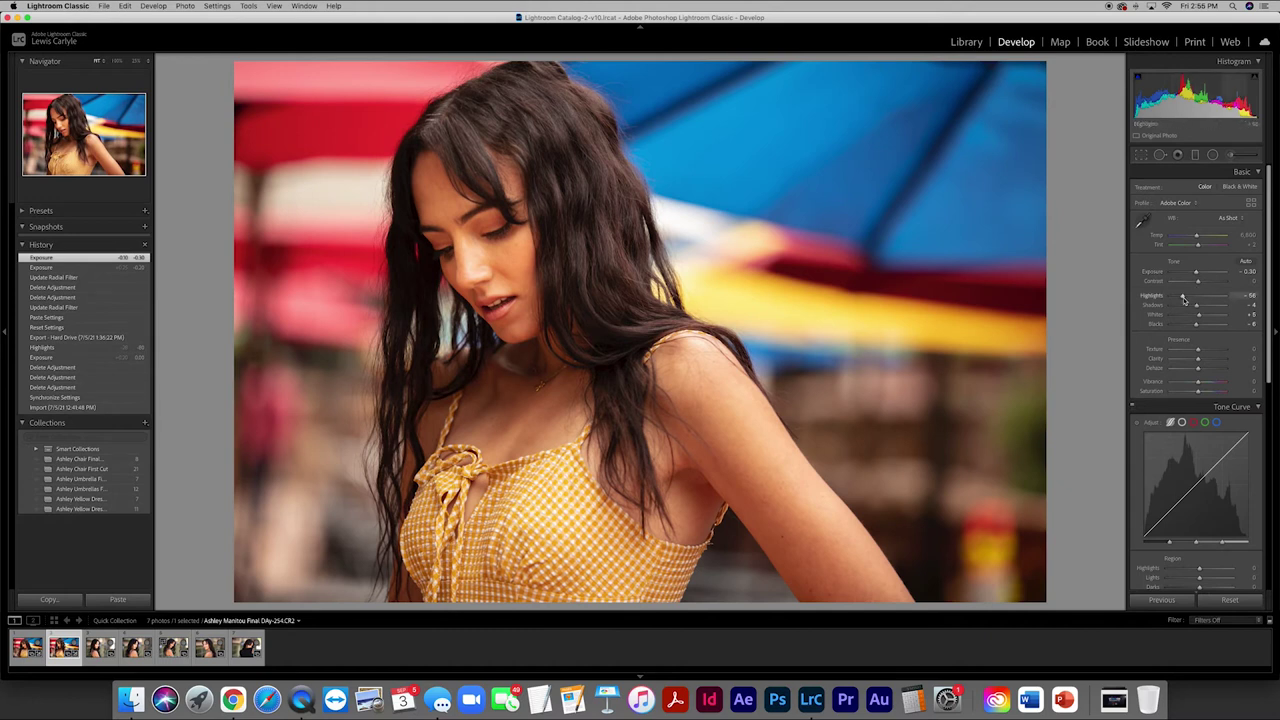
left_click_drag(1184, 297, 1197, 318)
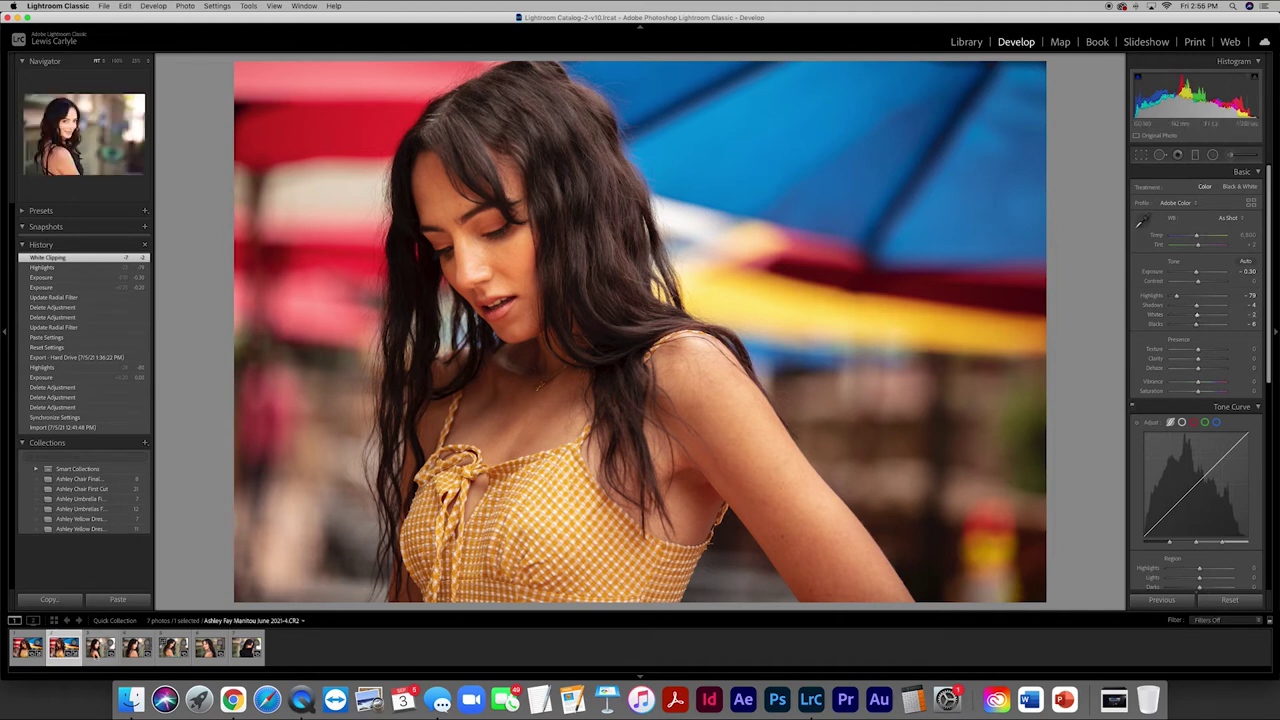
Open the third Quick Collection photo and set its Exposure to −0.35 and Highlights to −60
left_click(100, 647)
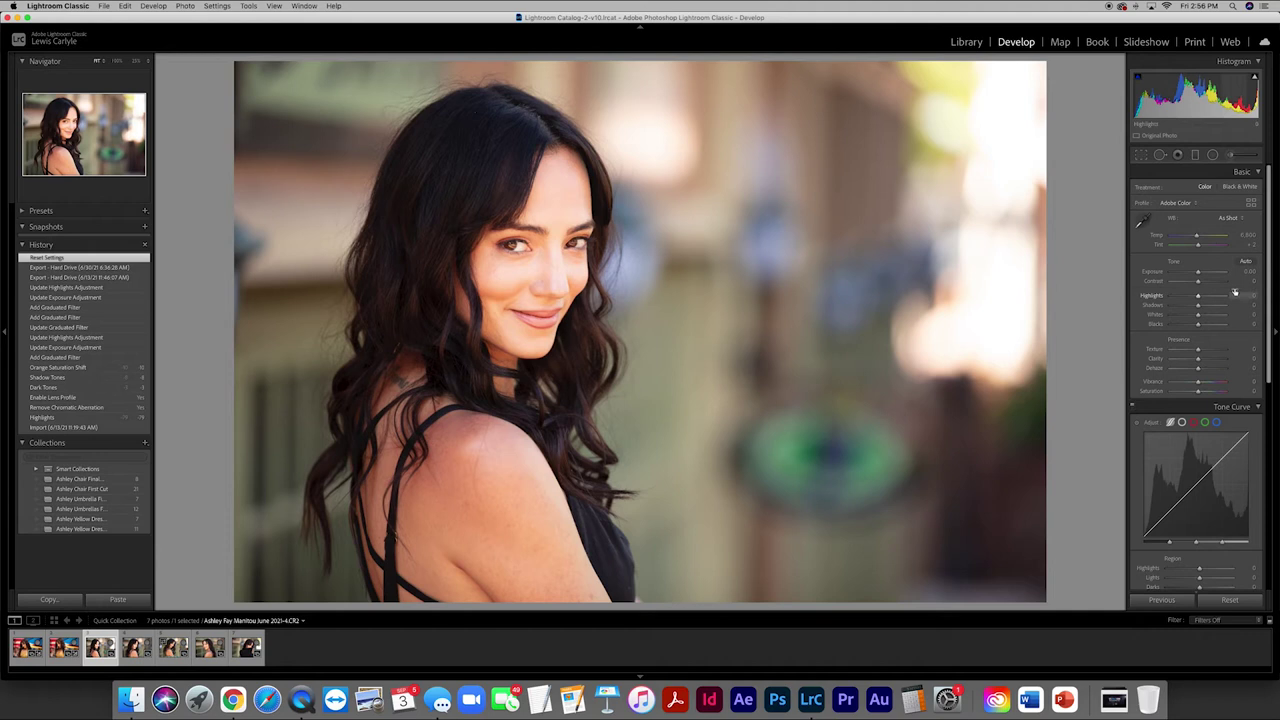
left_click_drag(1197, 272, 1196, 274)
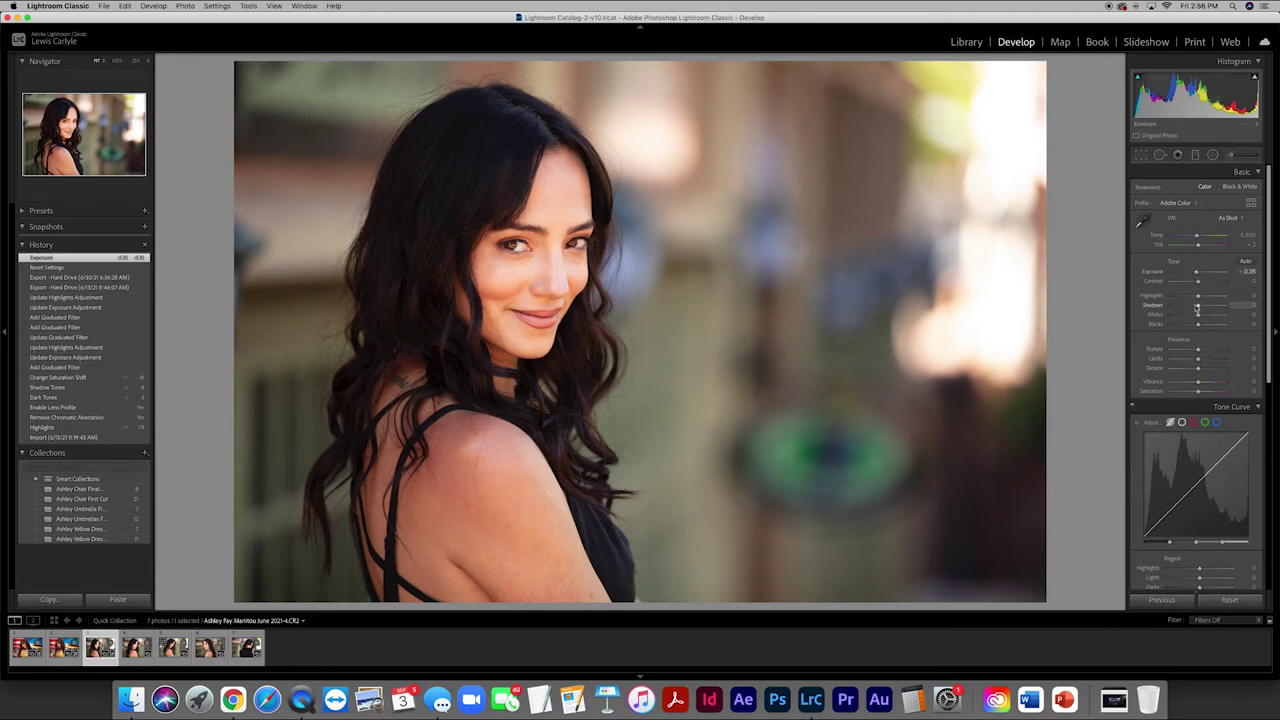
mouse_move(1199, 298)
left_mouse_down()
mouse_move(1166, 298)
mouse_move(1236, 298)
mouse_move(1172, 297)
mouse_move(1183, 297)
left_mouse_up()
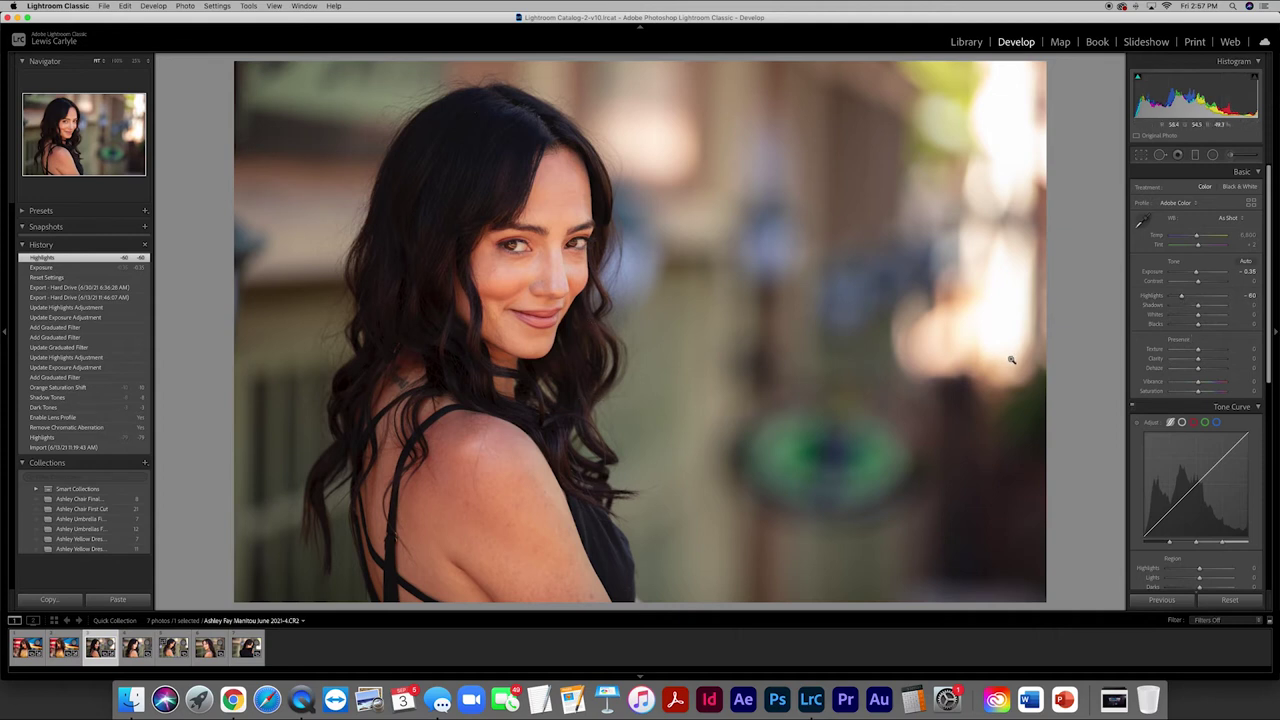
Add a tilted radial filter over the dark hair beside the face in the third photo and set its Exposure to about 1.02
left_click(1212, 155)
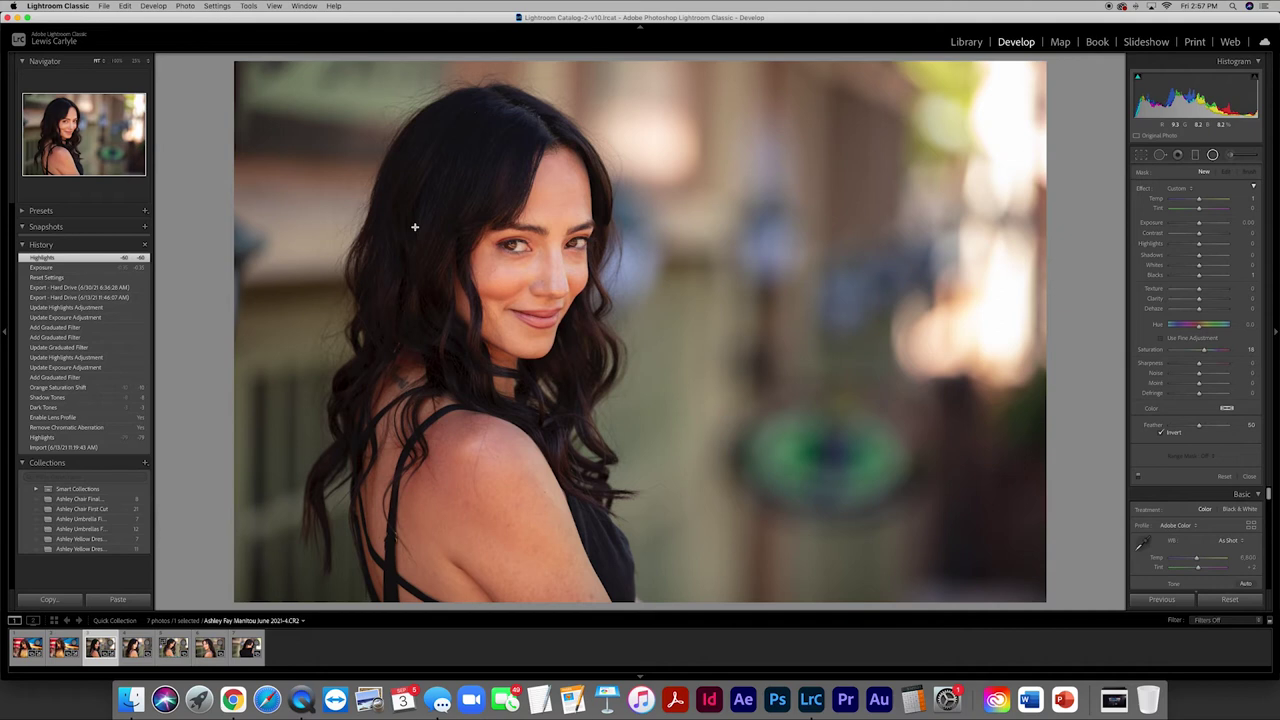
left_click_drag(414, 227, 474, 373)
left_click_drag(488, 226, 421, 243)
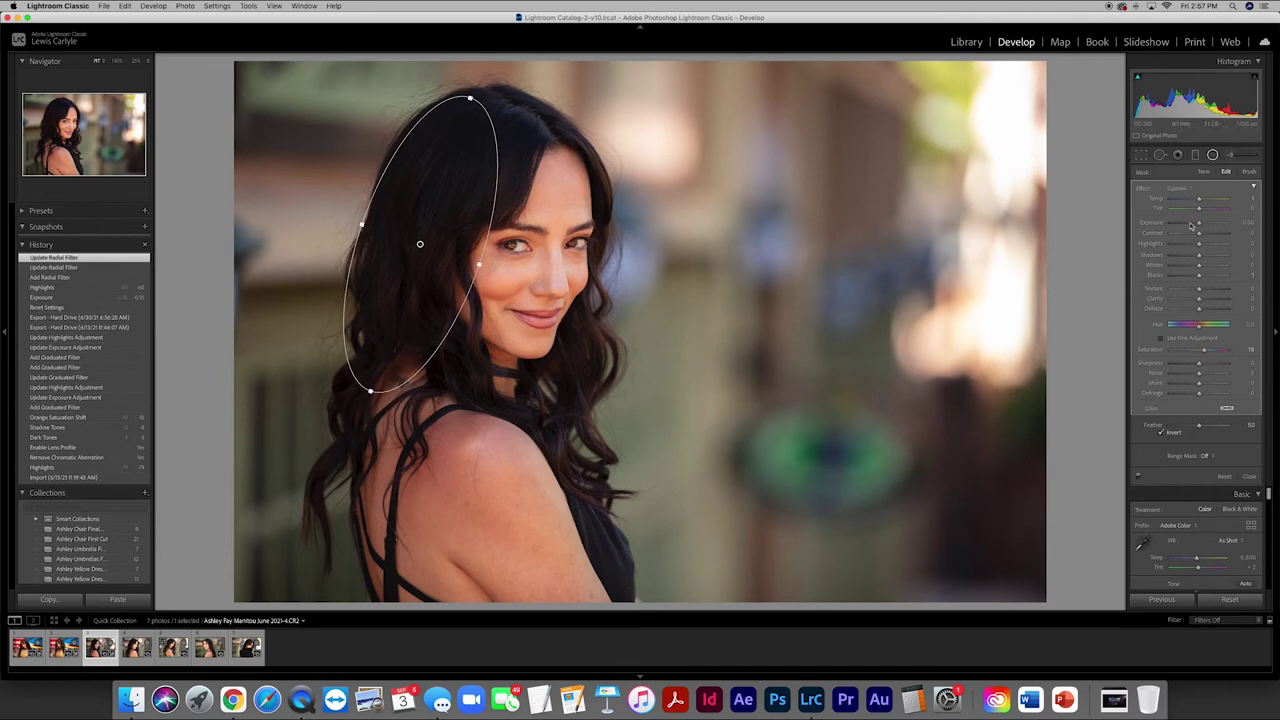
left_click_drag(1201, 226, 1219, 224)
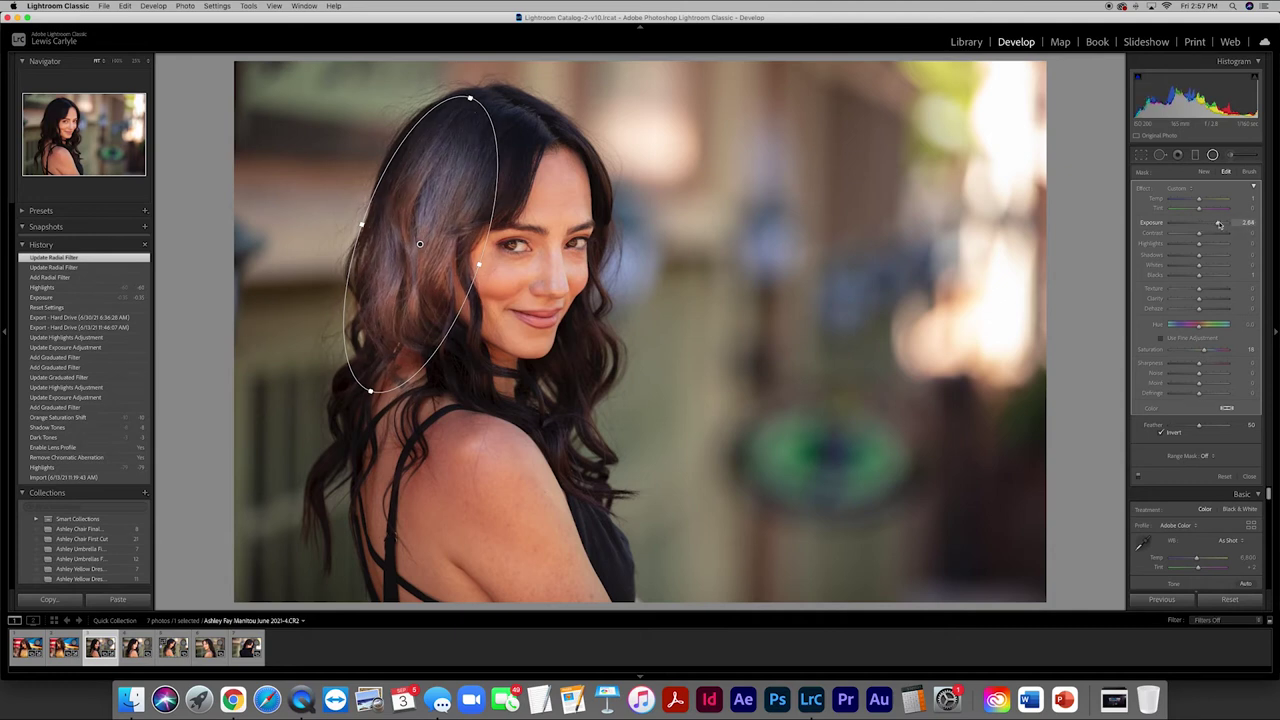
left_click_drag(1219, 224, 1207, 225)
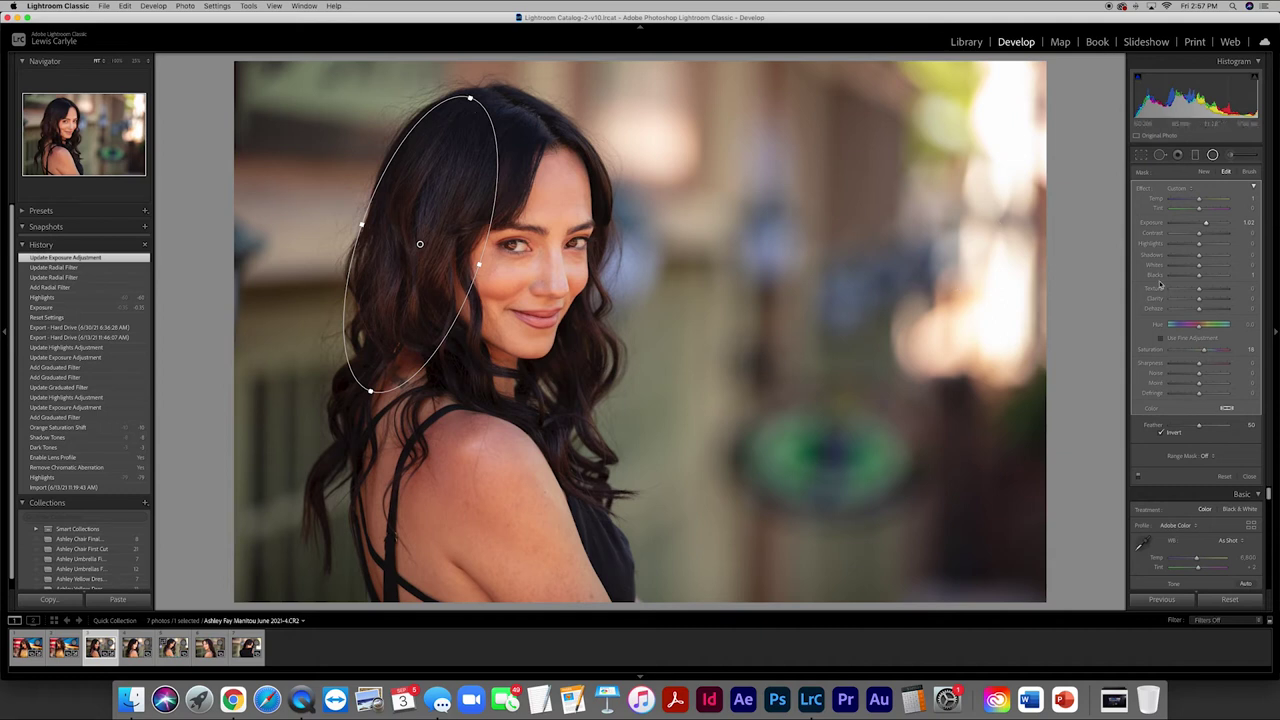
Add a graduated filter from the third photo's right edge to her hair, with Exposure about −0.53 and Highlights −23
left_click(1196, 156)
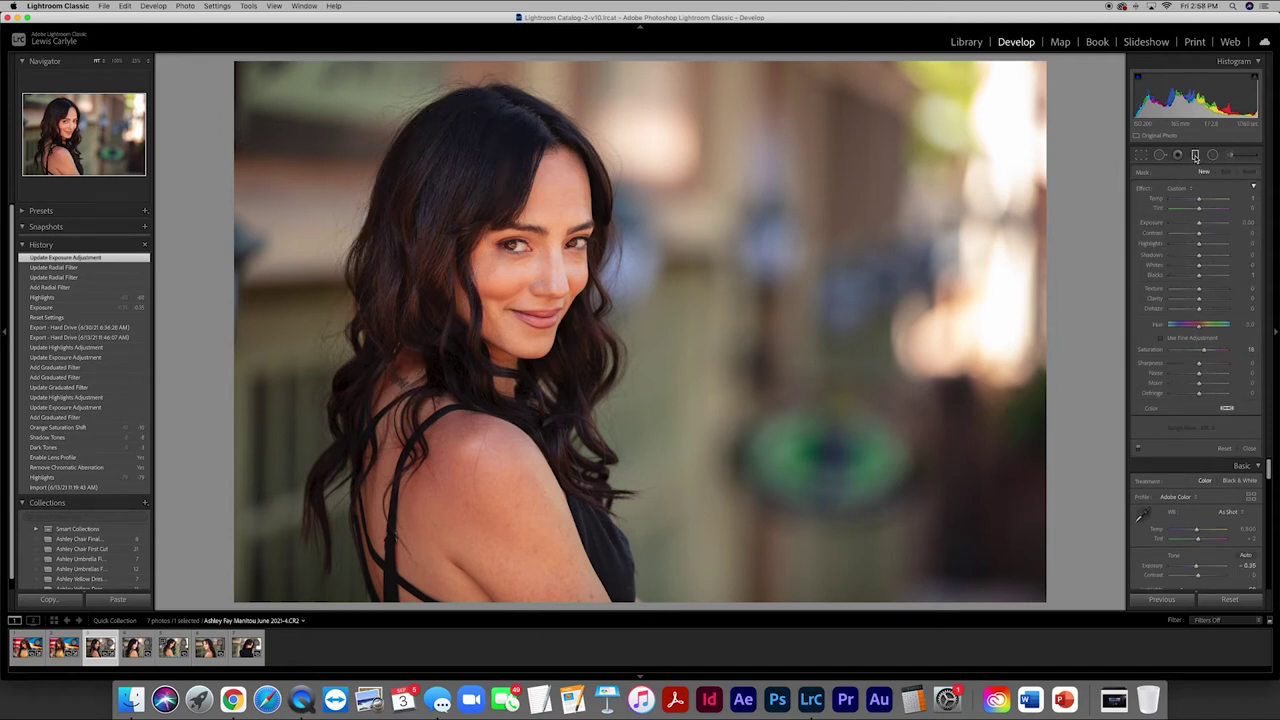
left_click_drag(1032, 248, 631, 255)
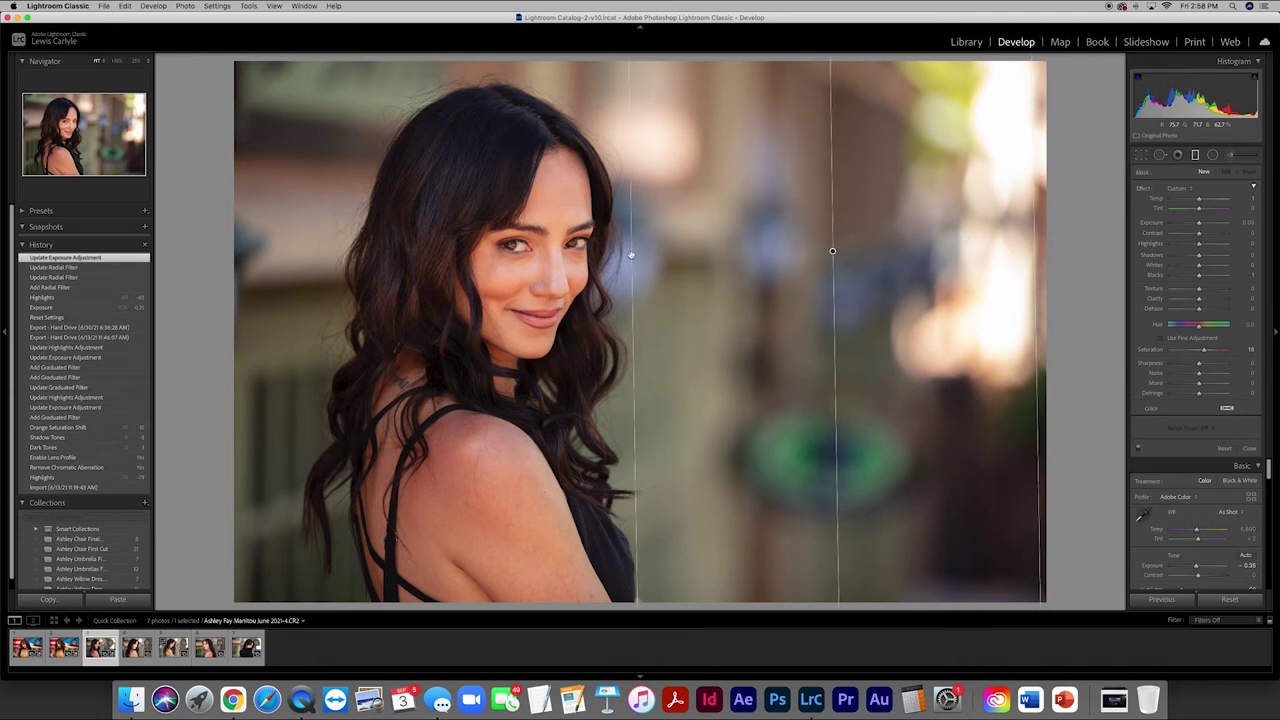
left_click_drag(1203, 224, 1198, 224)
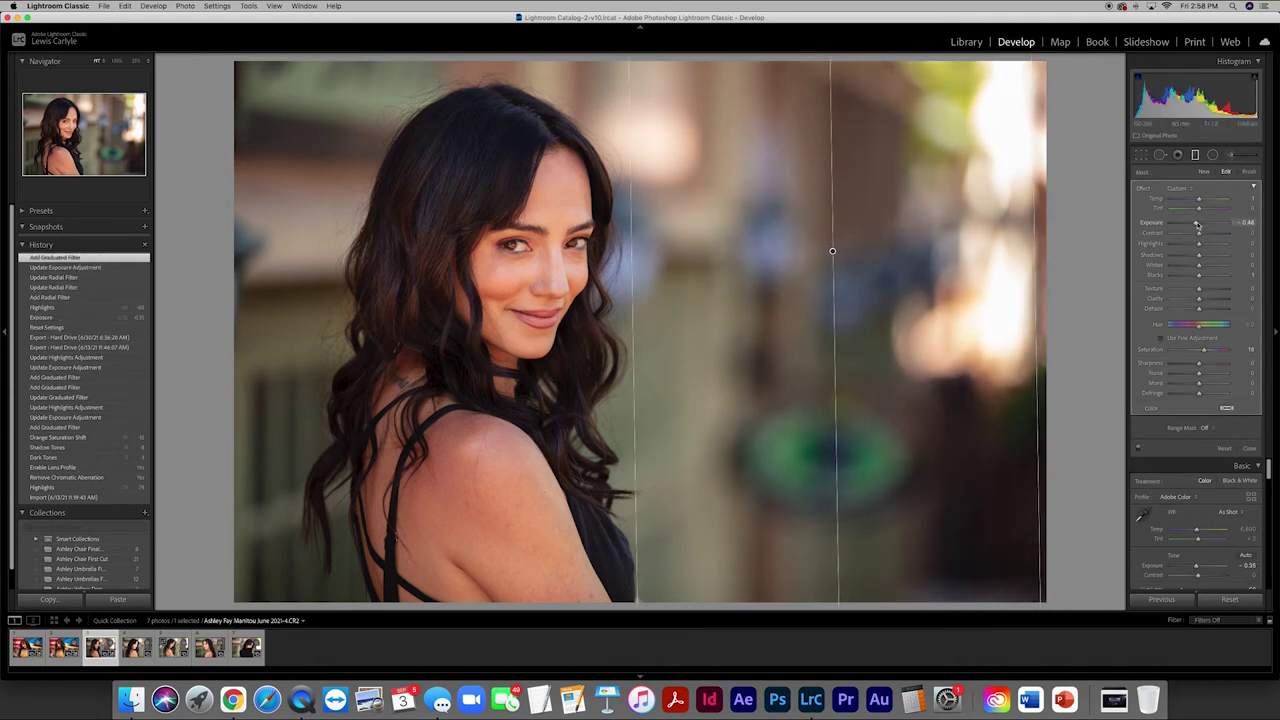
left_click_drag(1199, 245, 1191, 245)
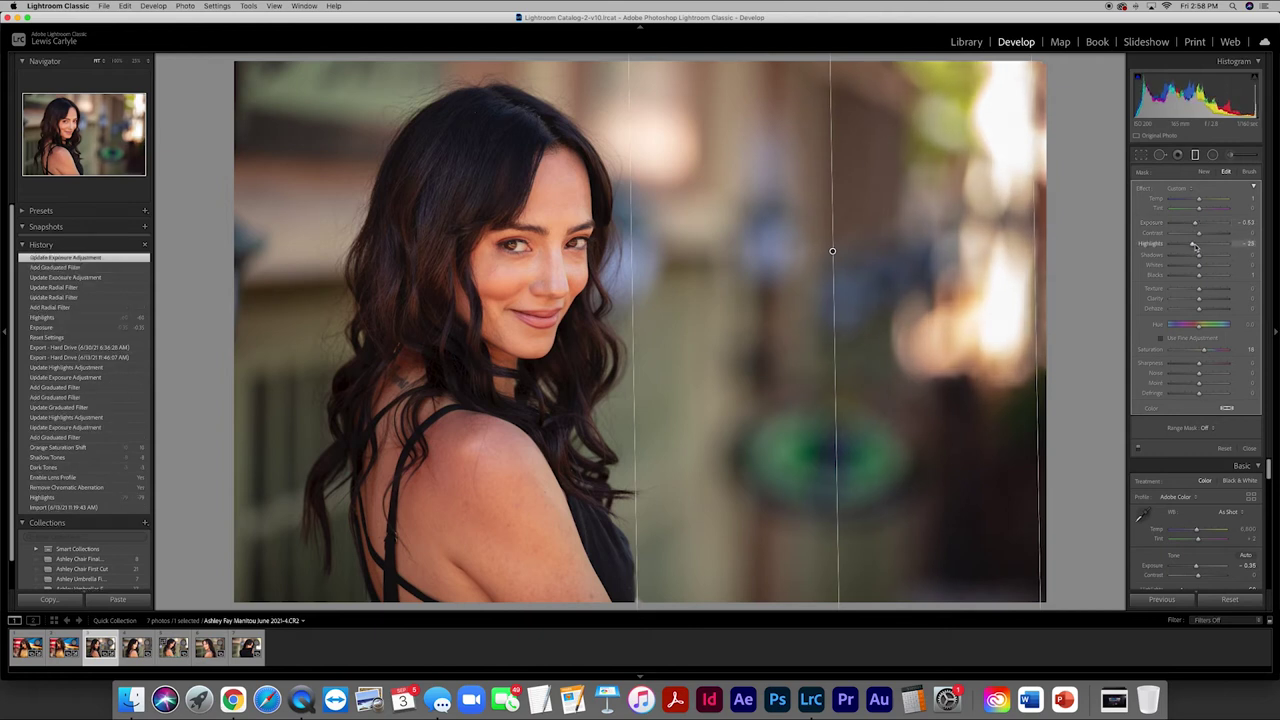
left_click_drag(628, 302, 598, 302)
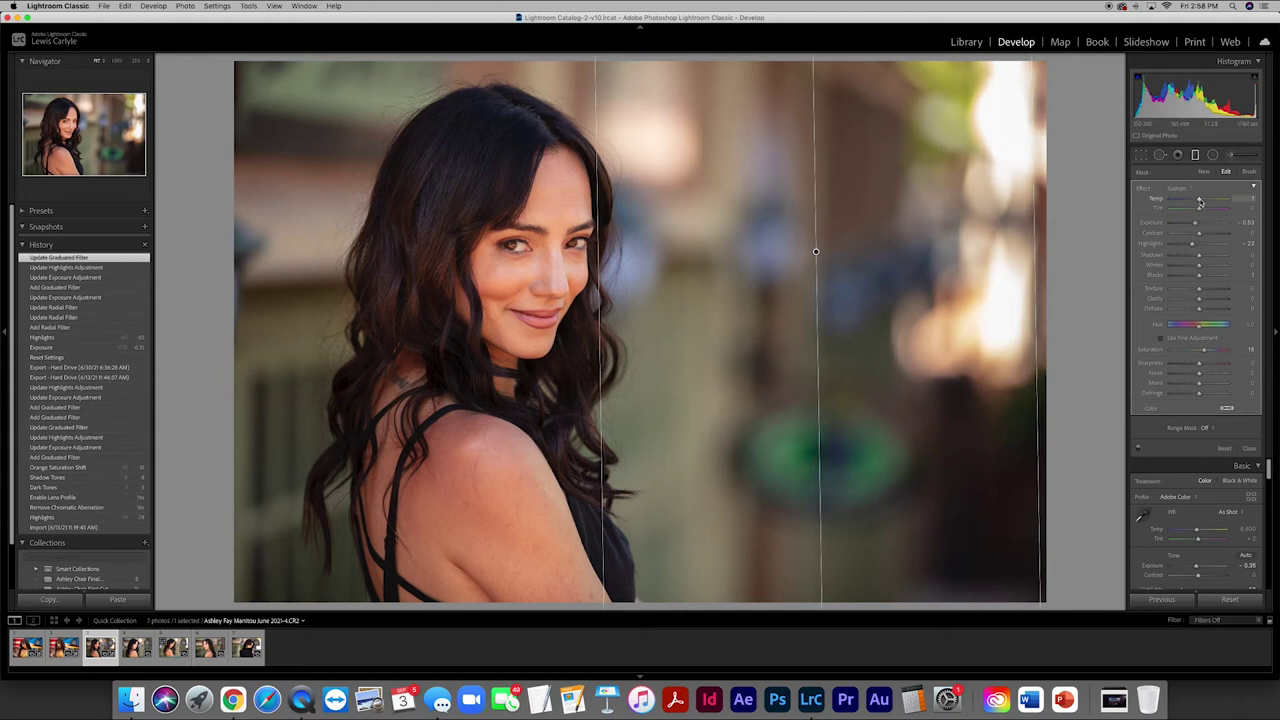
Warm the graduated filter by setting its Temp to 24, and finish the filter editing
left_click_drag(1200, 202, 1219, 203)
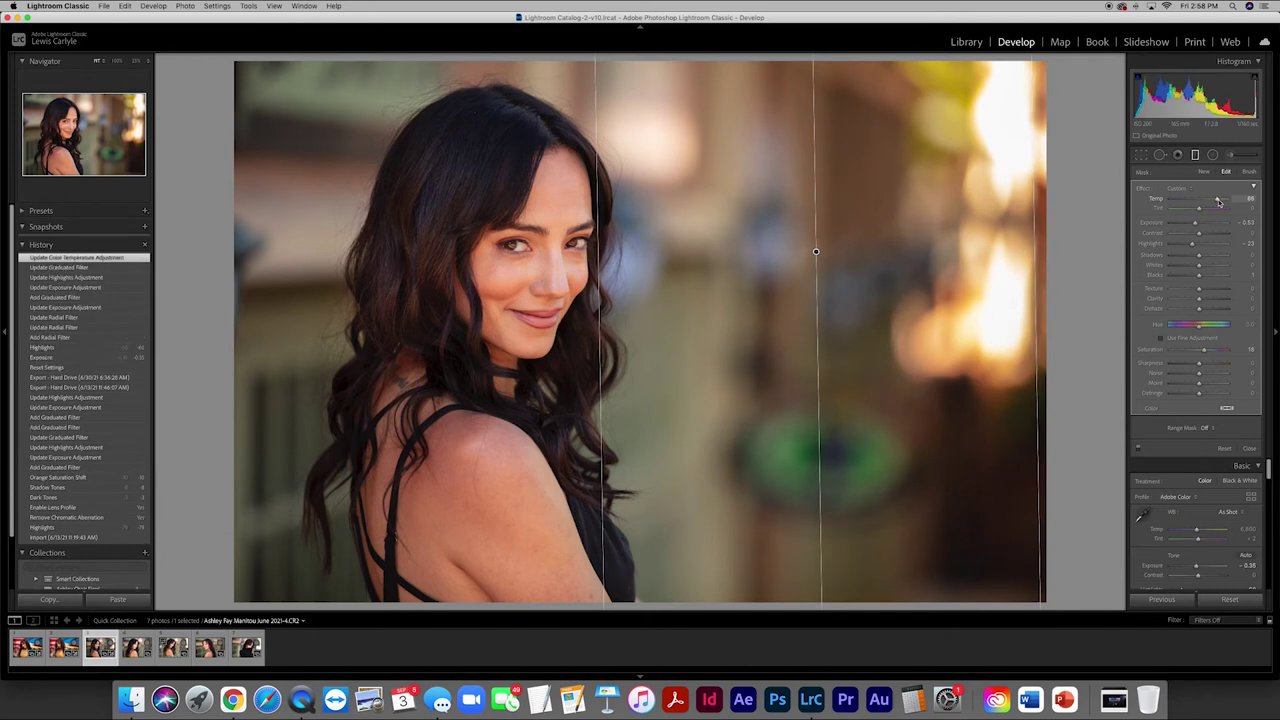
mouse_move(1217, 201)
left_mouse_down()
mouse_move(1232, 201)
mouse_move(1205, 202)
left_mouse_up()
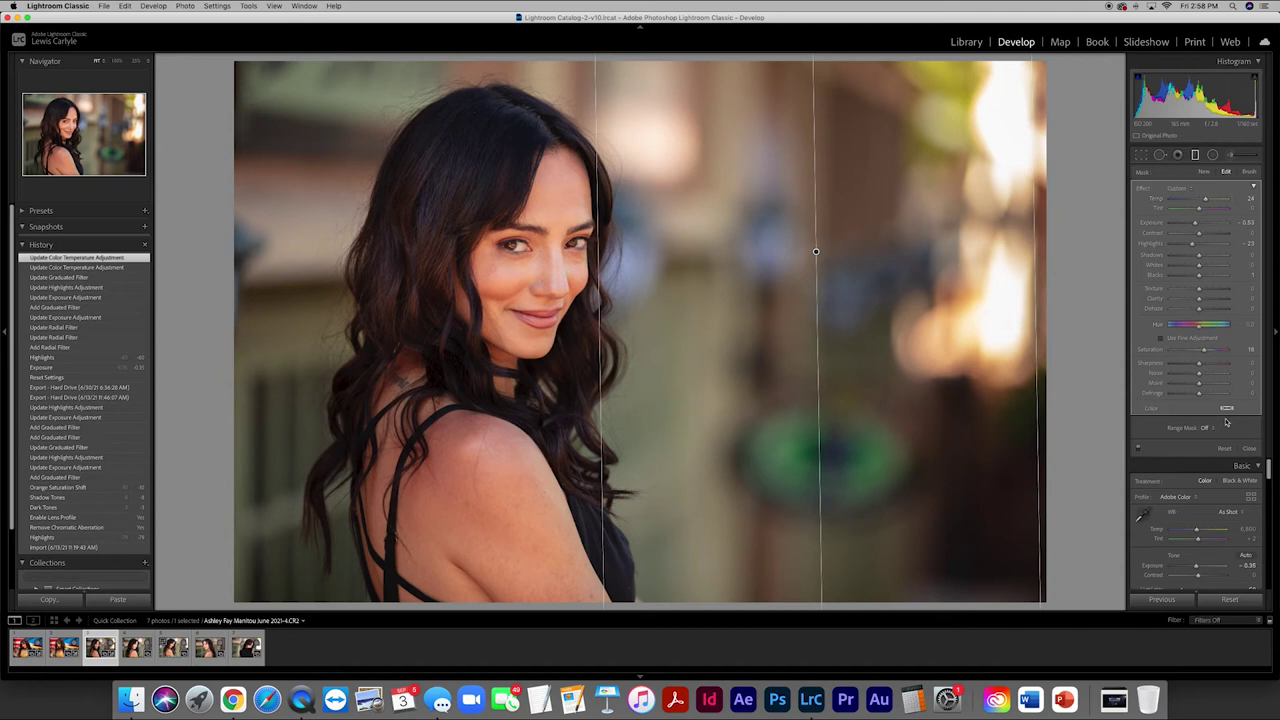
left_click(1249, 449)
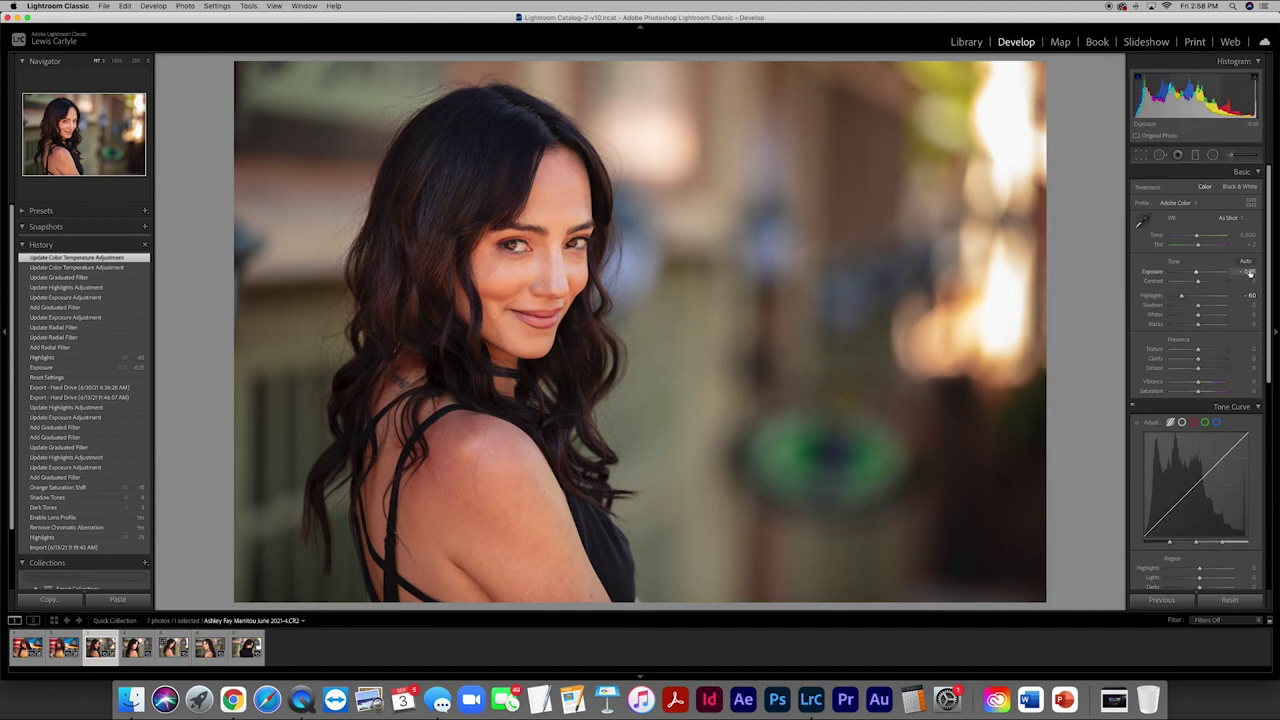
Set the third photo's overall Exposure to −0.15
left_click(1250, 273)
key("BackSpace")
type("-0.15")
key("Return")
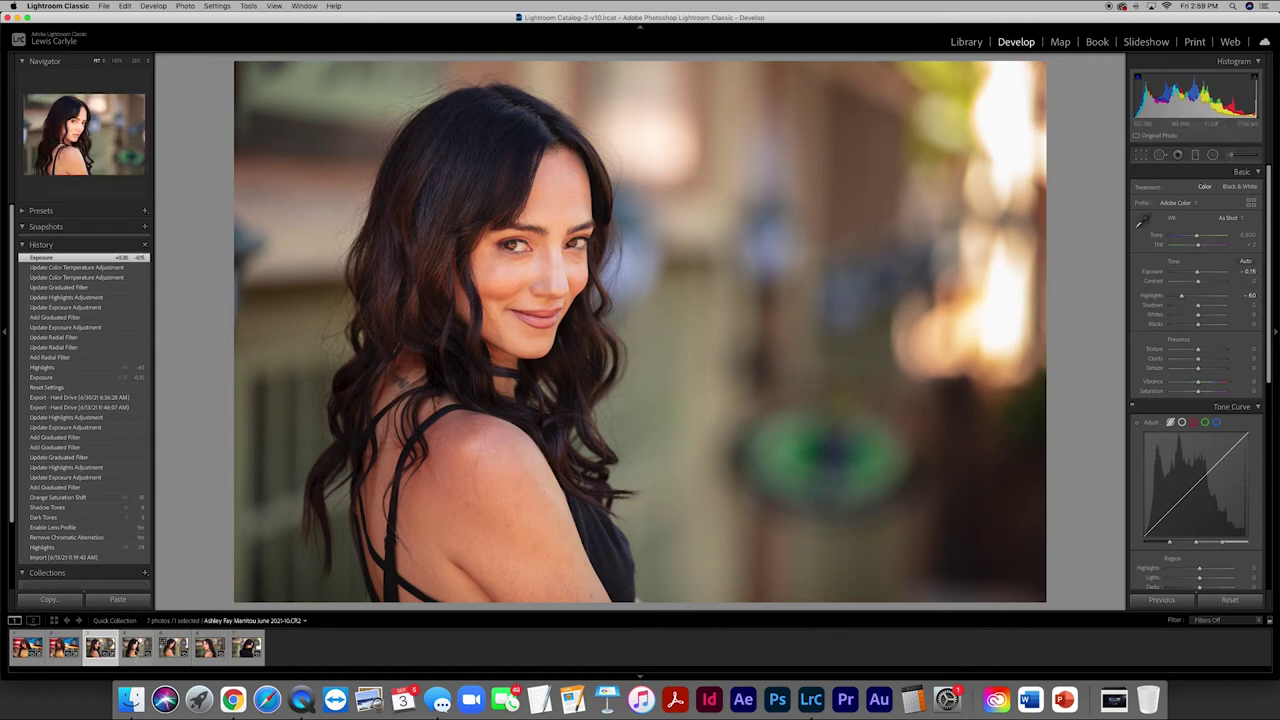
Apply the previous photo's settings to the fourth photo, and move and lengthen the radial filter over the long hair behind her face
left_click(137, 648)
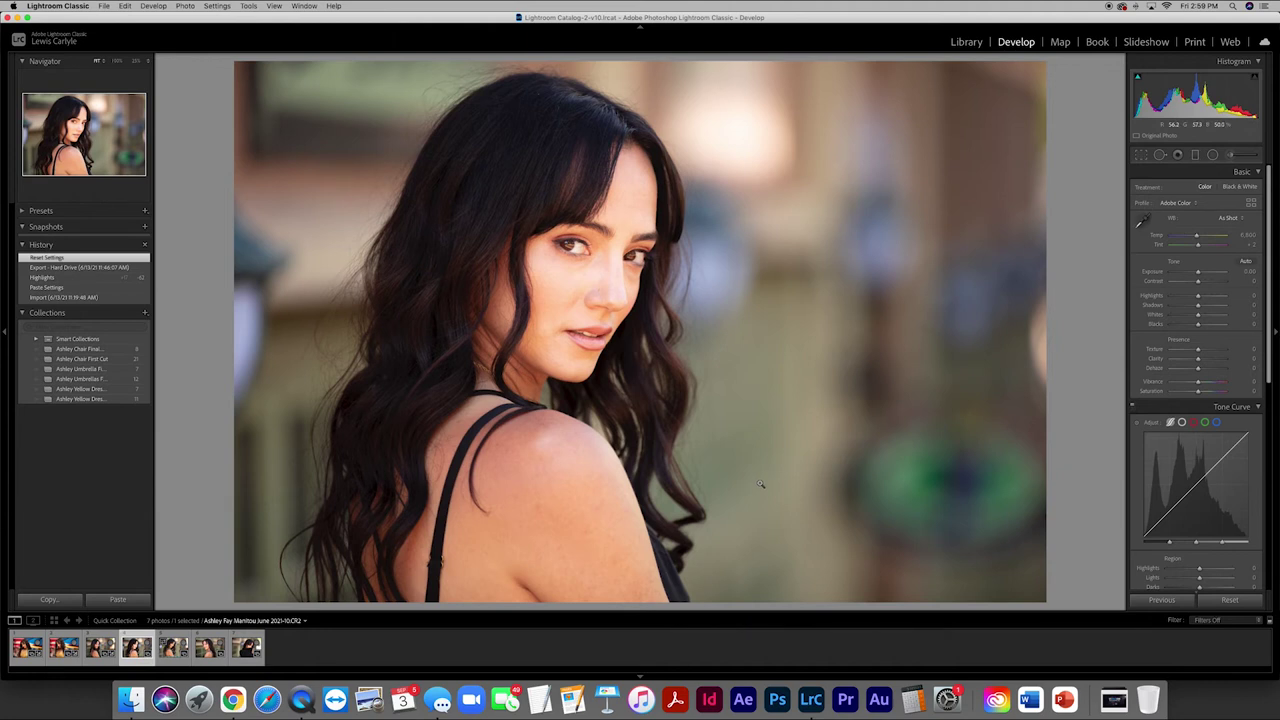
left_click(1162, 600)
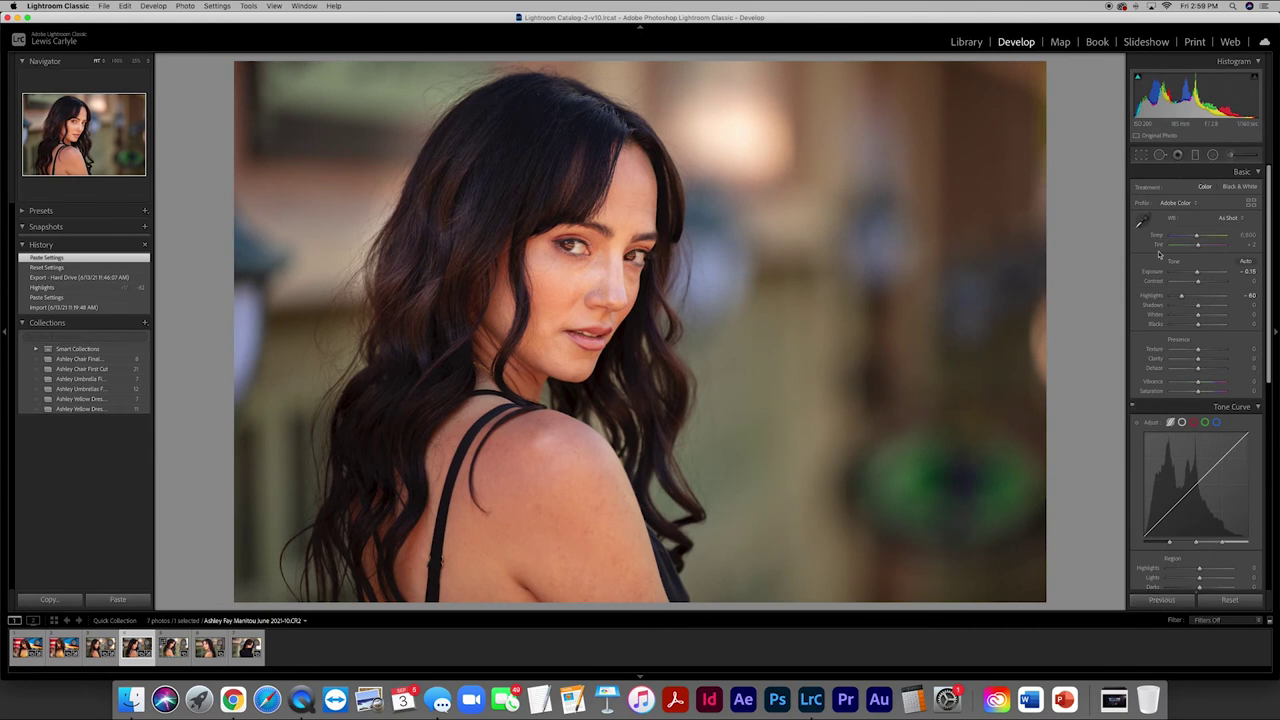
left_click(1213, 155)
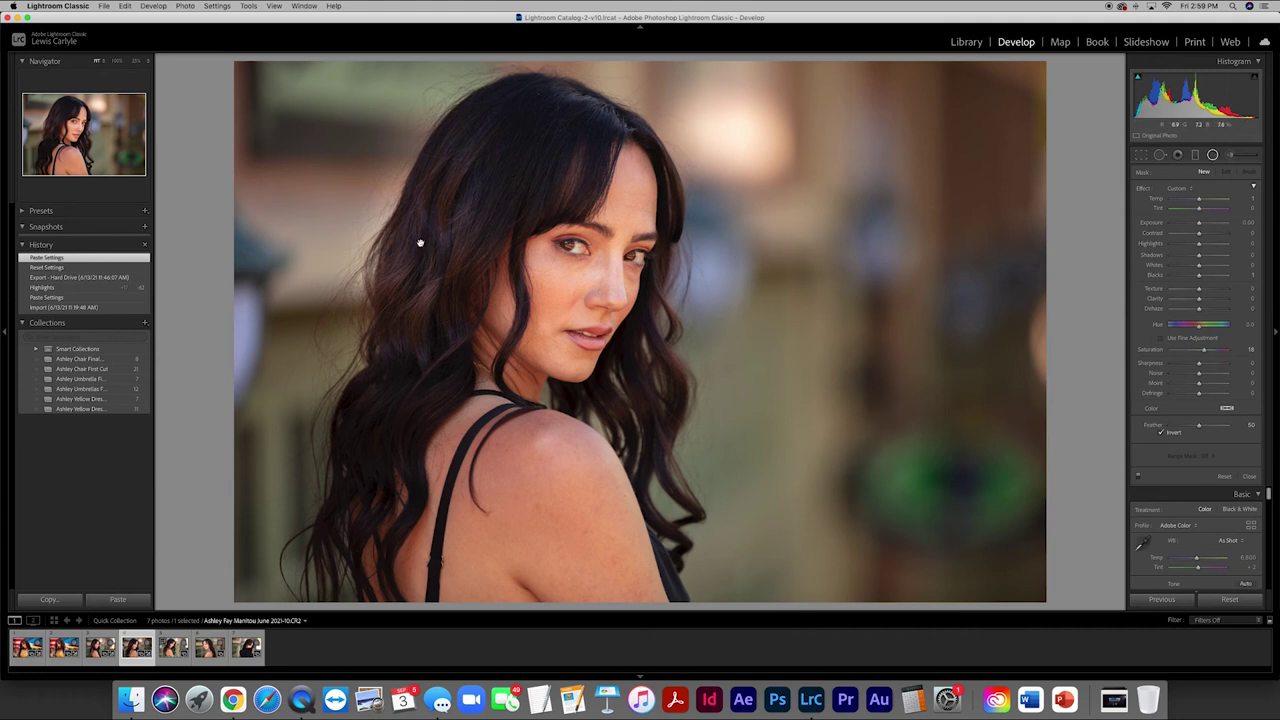
left_click(420, 245)
mouse_move(420, 244)
left_click_drag(420, 244, 434, 271)
left_click_drag(386, 419, 372, 461)
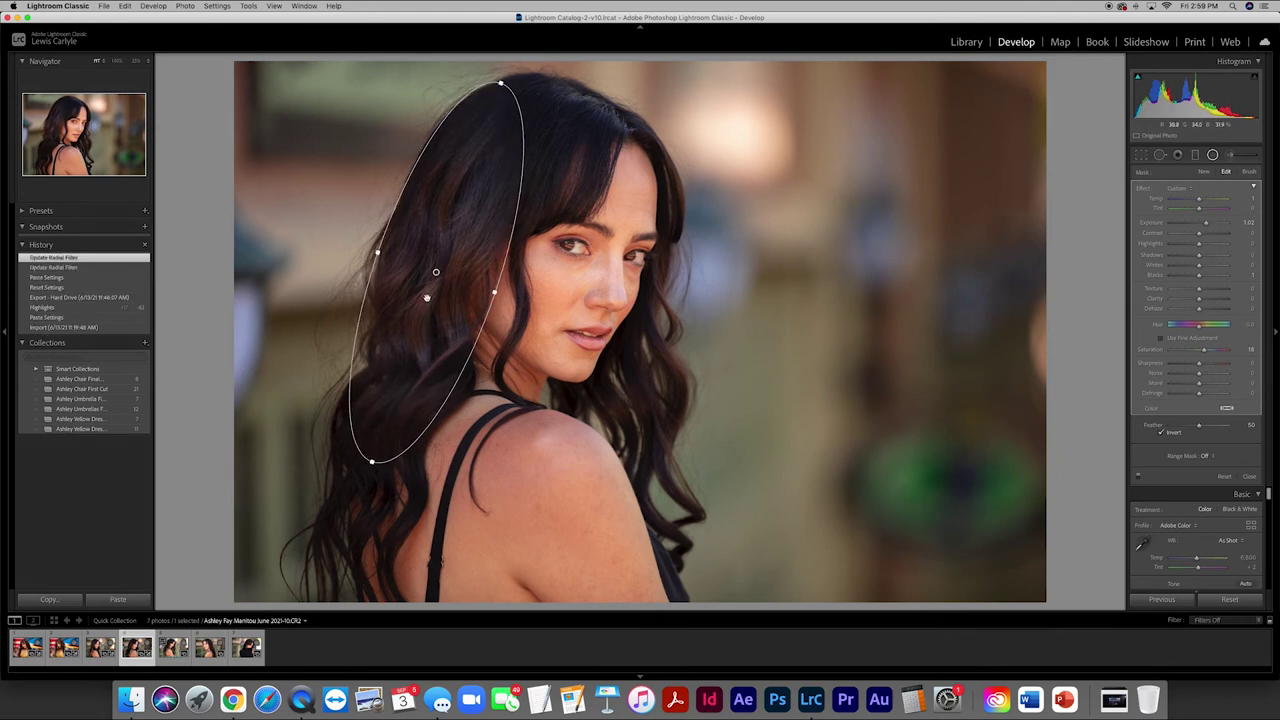
left_click_drag(434, 271, 418, 331)
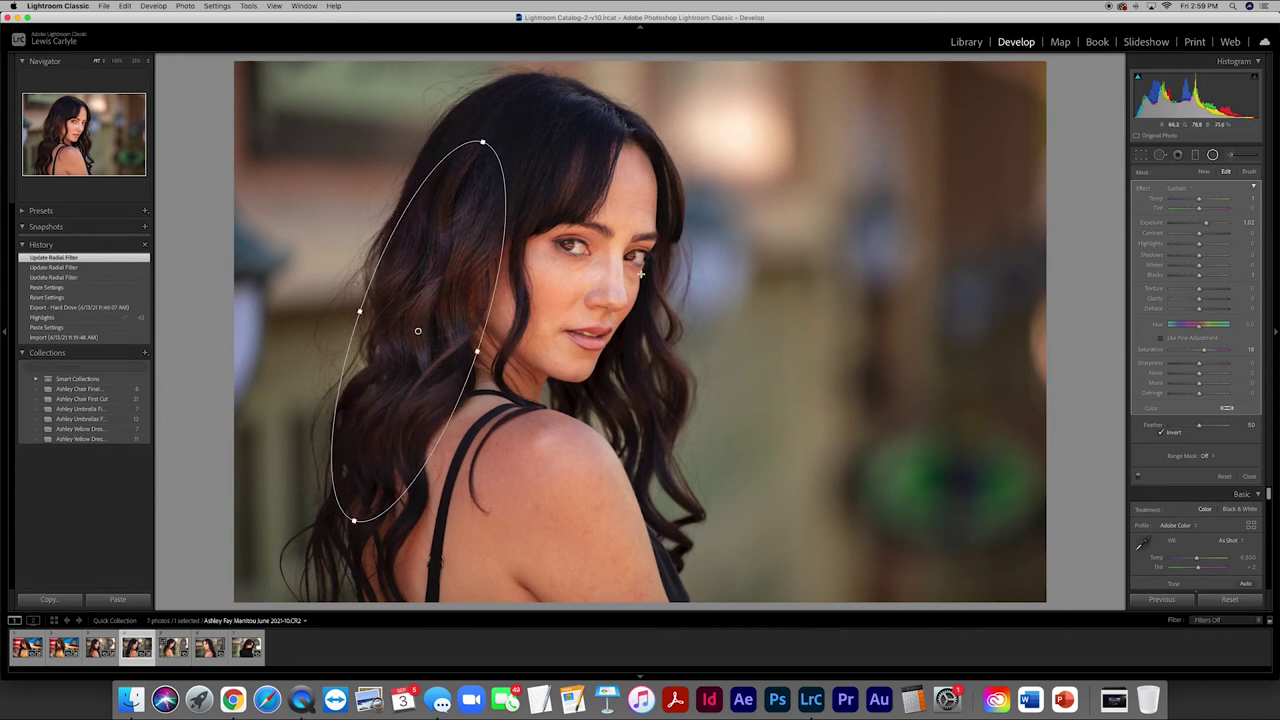
Set the Exposure of the hair's radial filter to 0.80
left_click(1238, 225)
type("0.8")
key("Return")
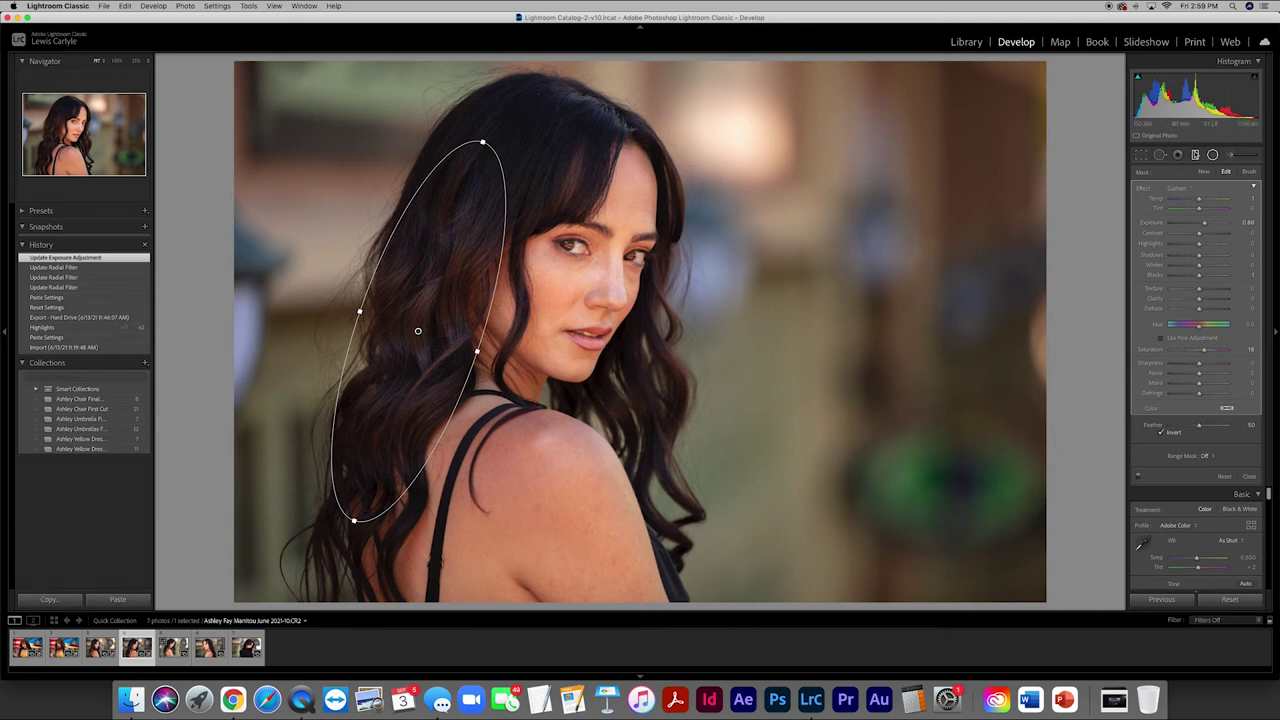
Widen the fourth photo's right-hand graduated filter inward across the face and set its Exposure to about −0.68
left_click(1195, 154)
left_click(817, 254)
mouse_move(817, 254)
left_mouse_down()
mouse_move(860, 251)
mouse_move(814, 257)
mouse_move(835, 251)
left_mouse_up()
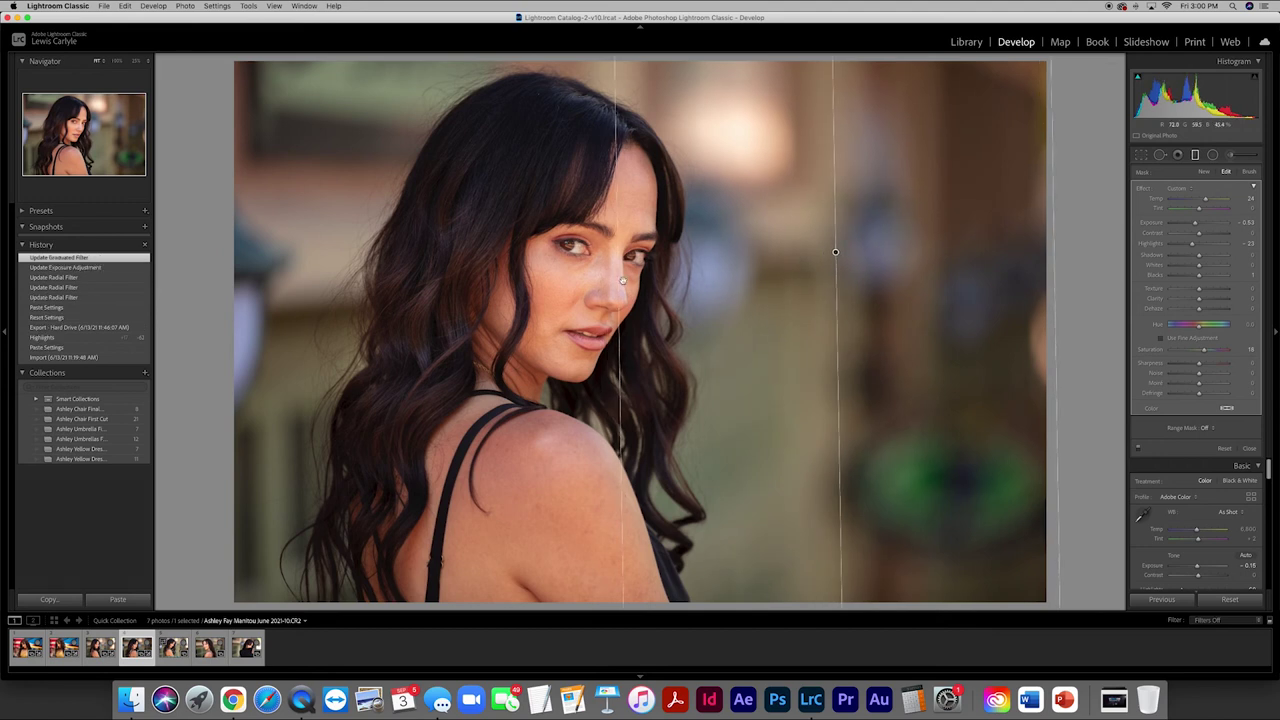
mouse_move(622, 282)
left_mouse_down()
mouse_move(640, 282)
mouse_move(628, 282)
left_mouse_up()
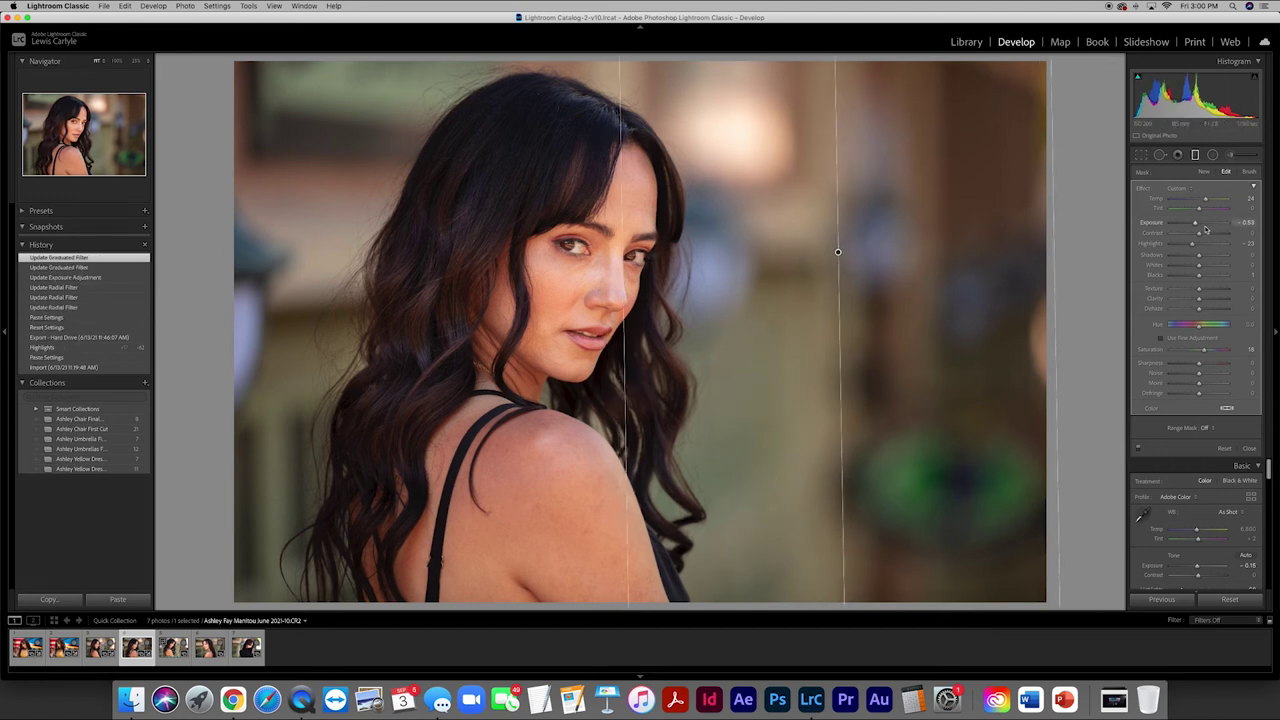
left_click_drag(1197, 224, 1194, 224)
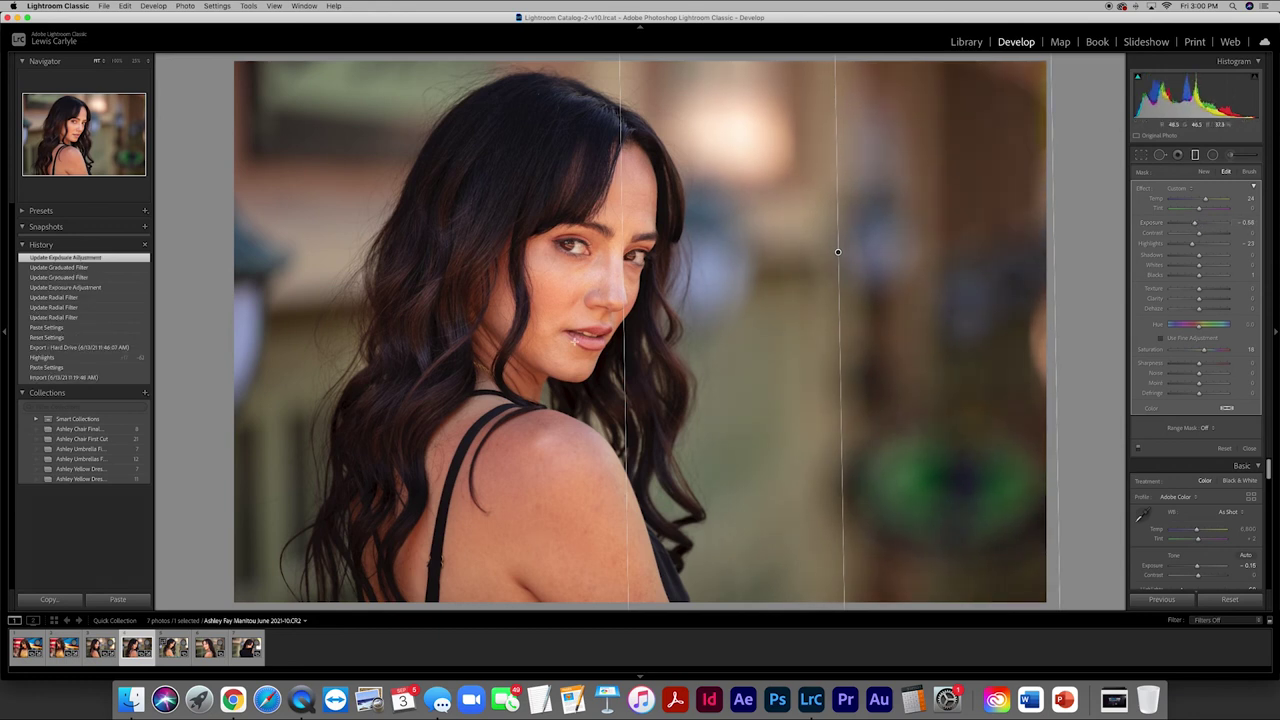
left_click_drag(624, 358, 550, 358)
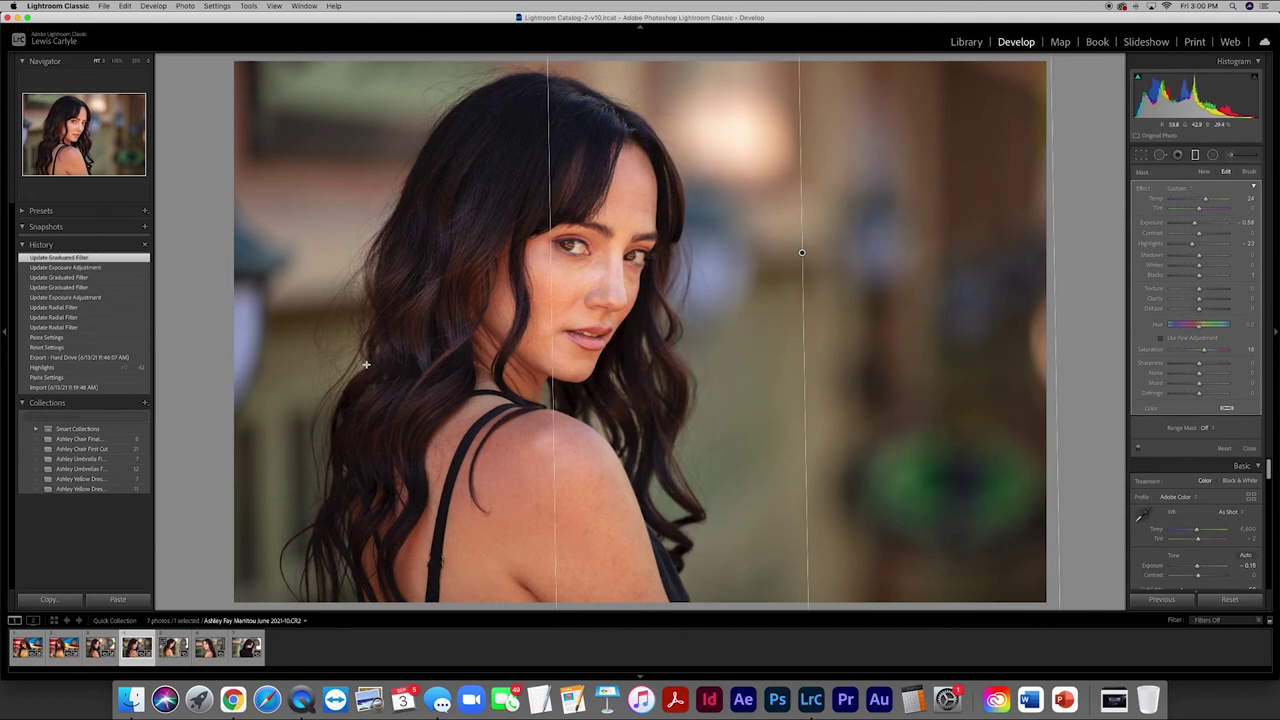
Add a second graduated filter from the fourth photo's left edge into the hair and set its Exposure to about −0.62
left_click_drag(253, 275, 417, 284)
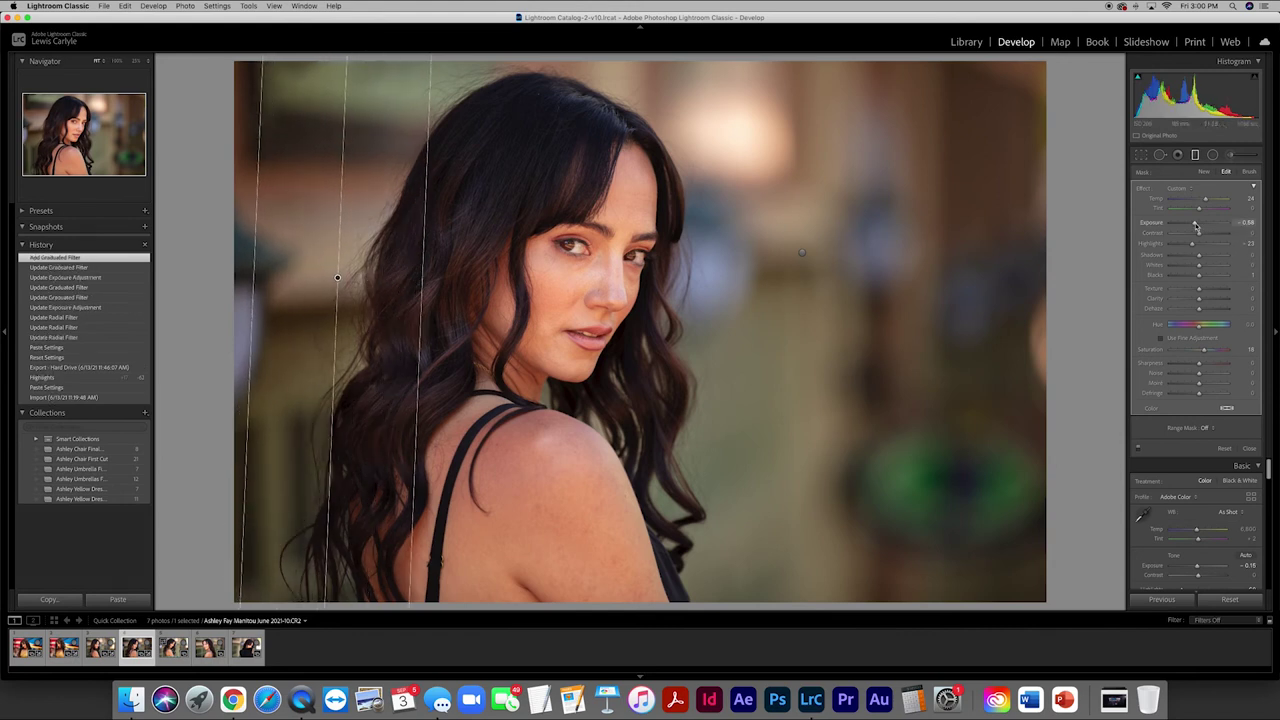
left_click_drag(1196, 226, 1195, 226)
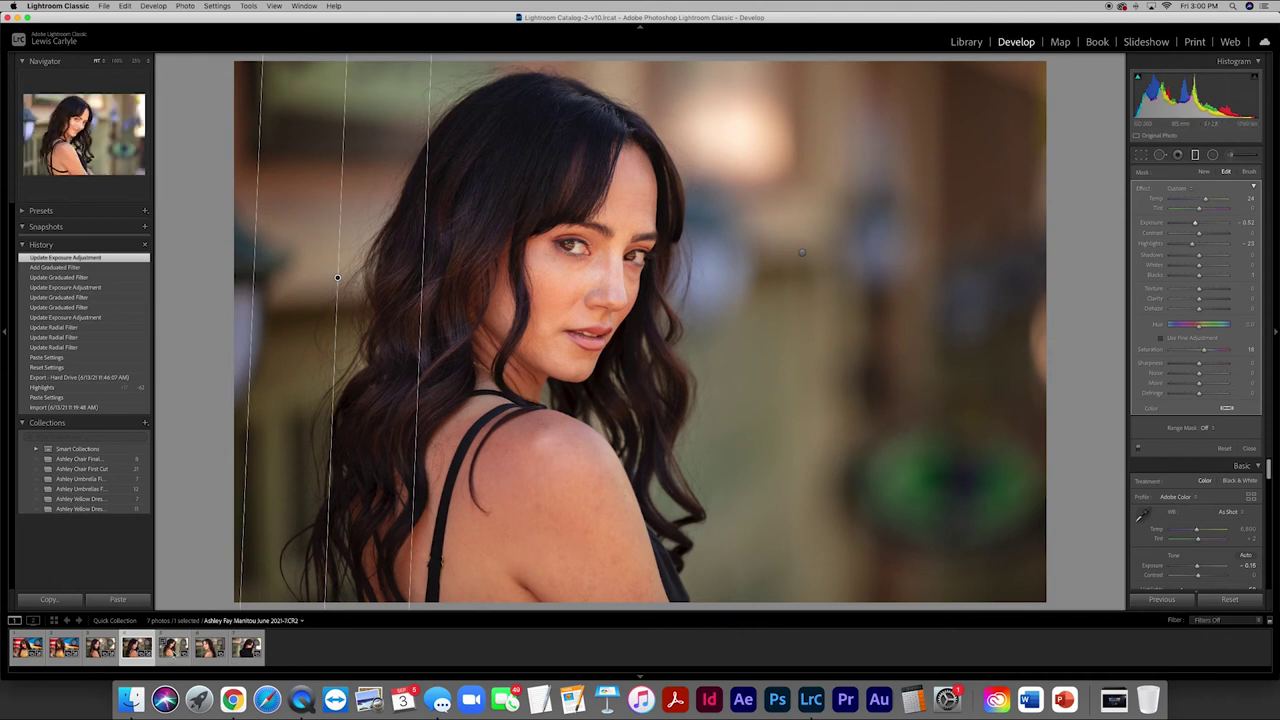
Apply the previous photo's settings to the fifth photo and move the radial filter up over the hair behind her face
left_click(172, 647)
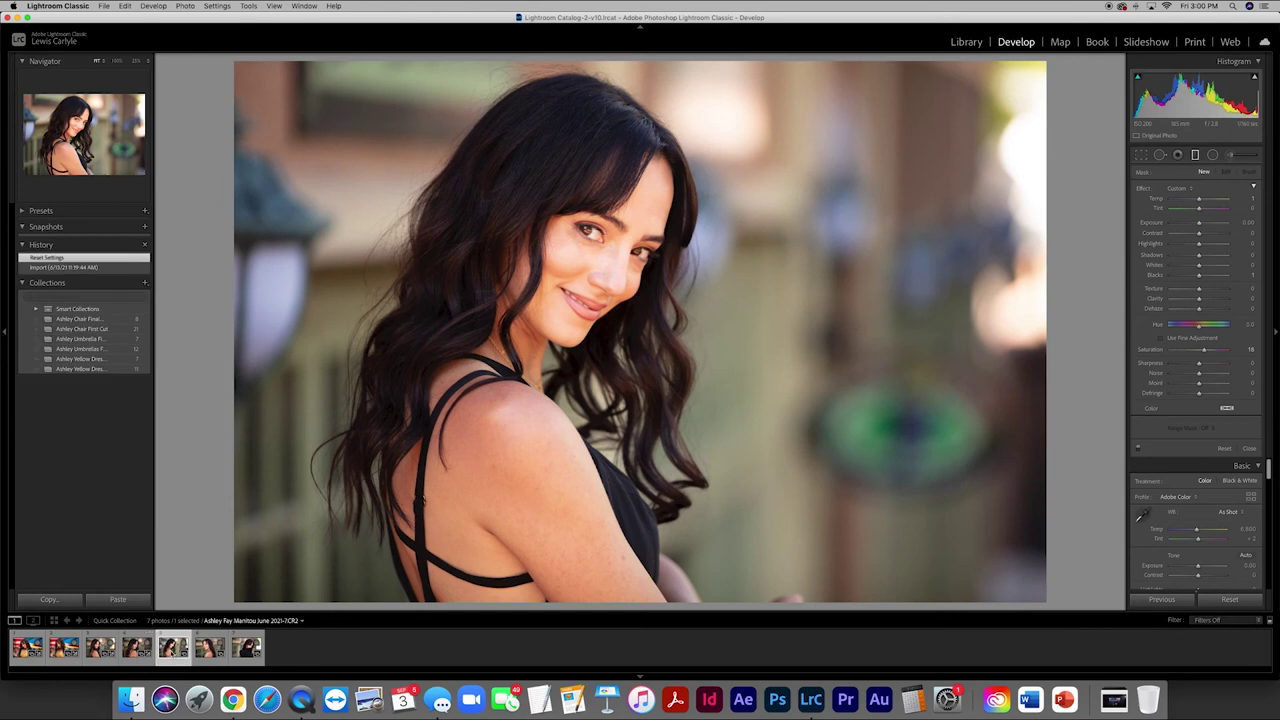
left_click(1161, 599)
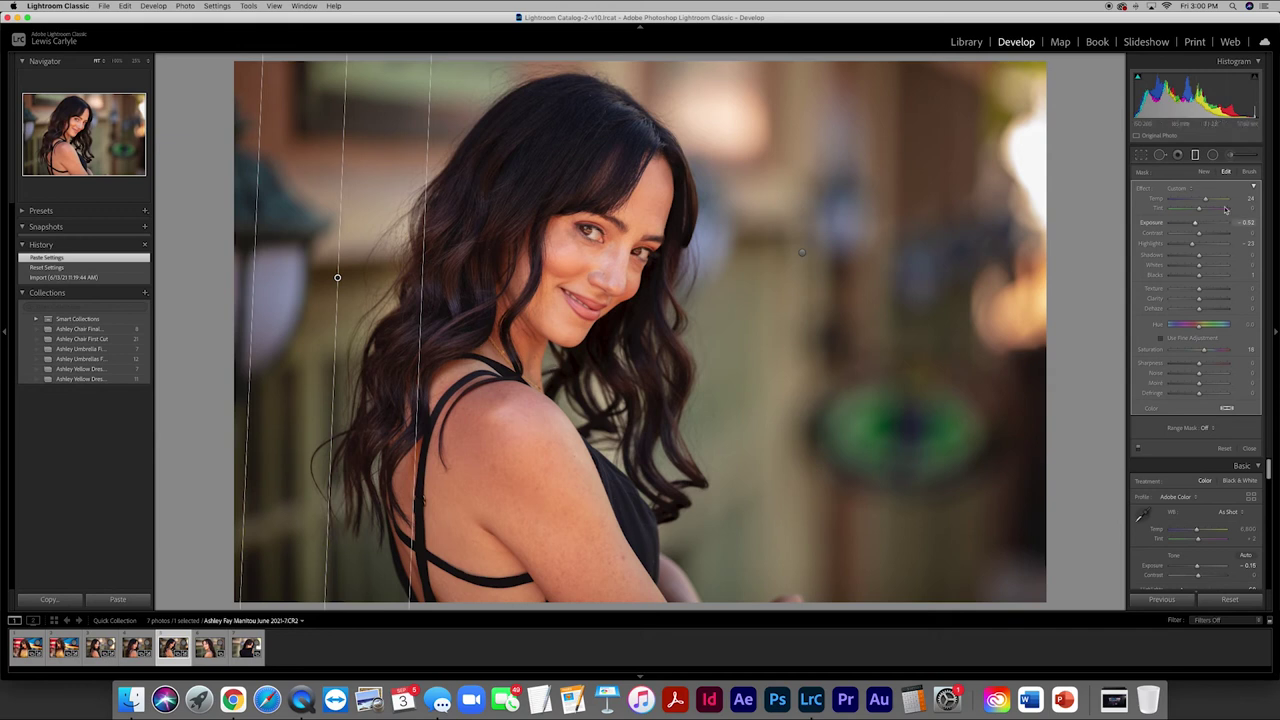
left_click(1213, 155)
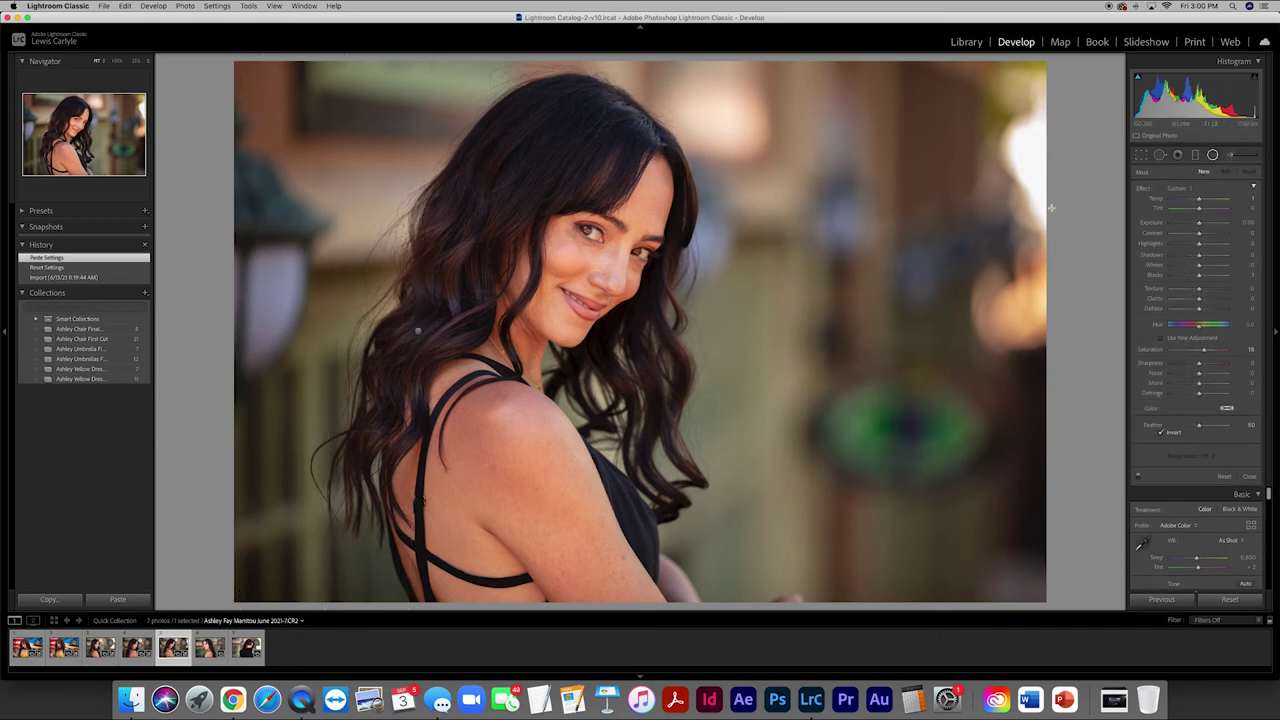
left_click(418, 334)
left_click_drag(418, 334, 432, 284)
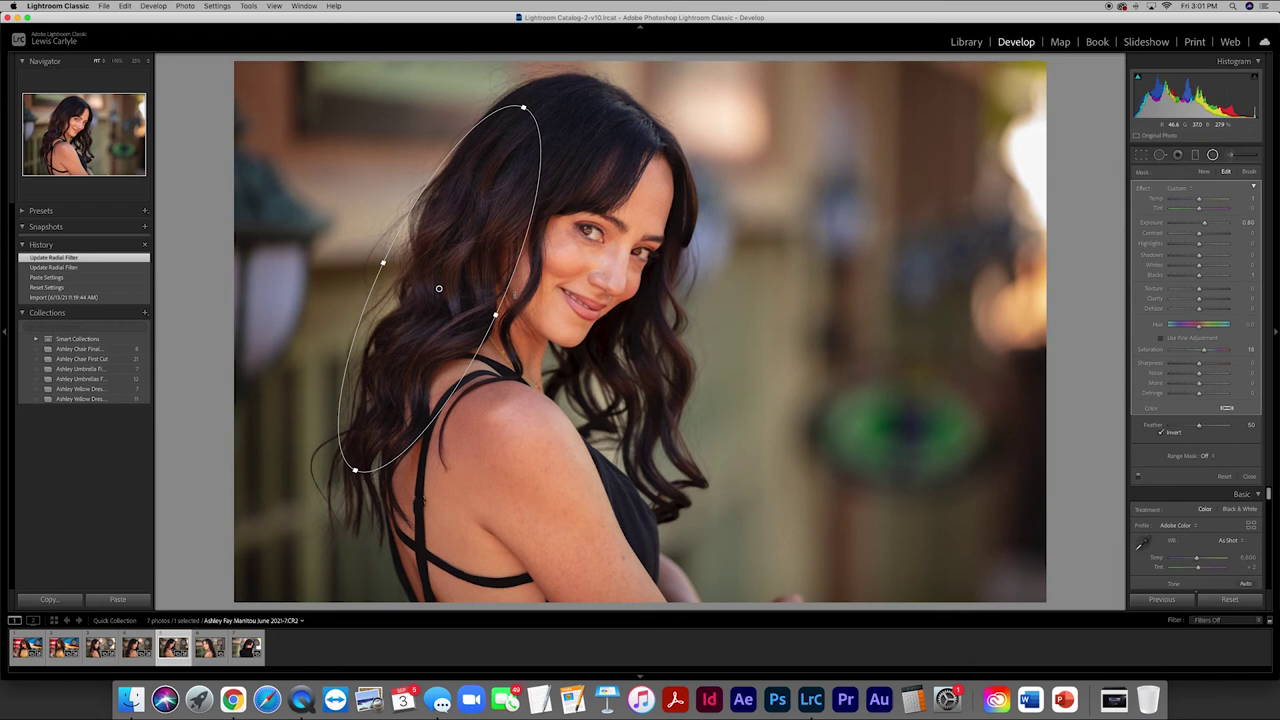
key("Return")
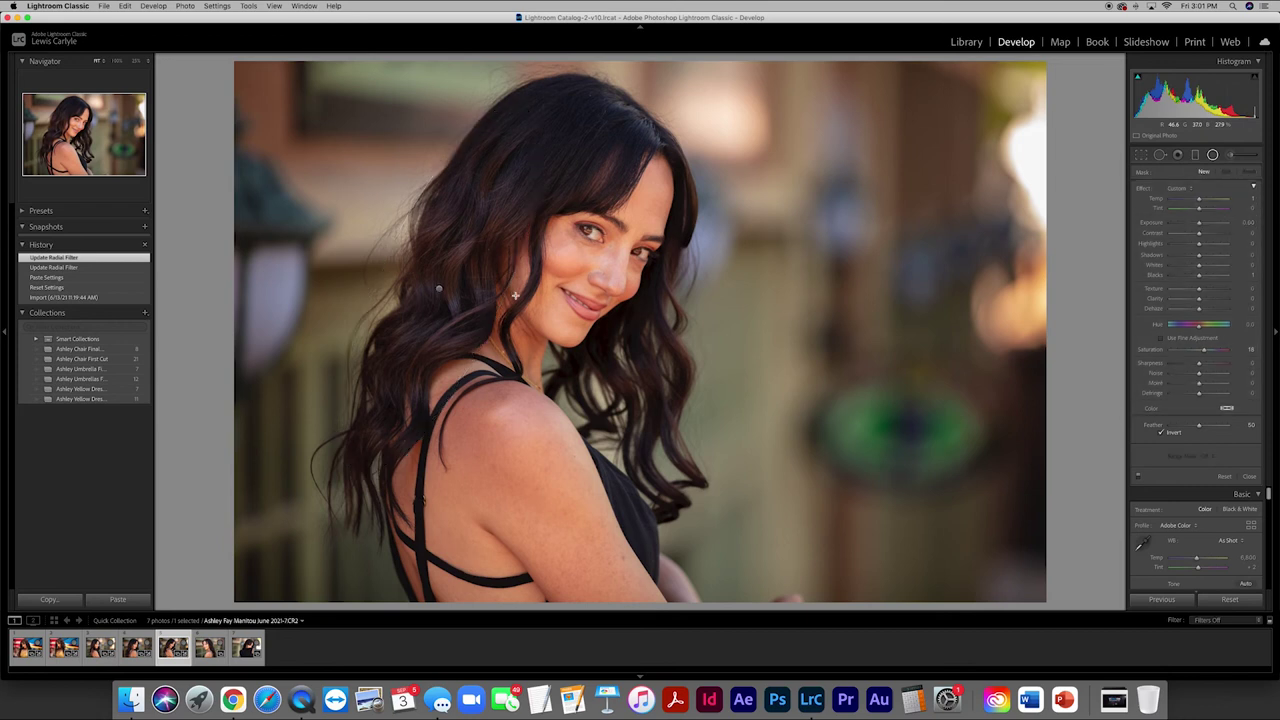
left_click(1246, 477)
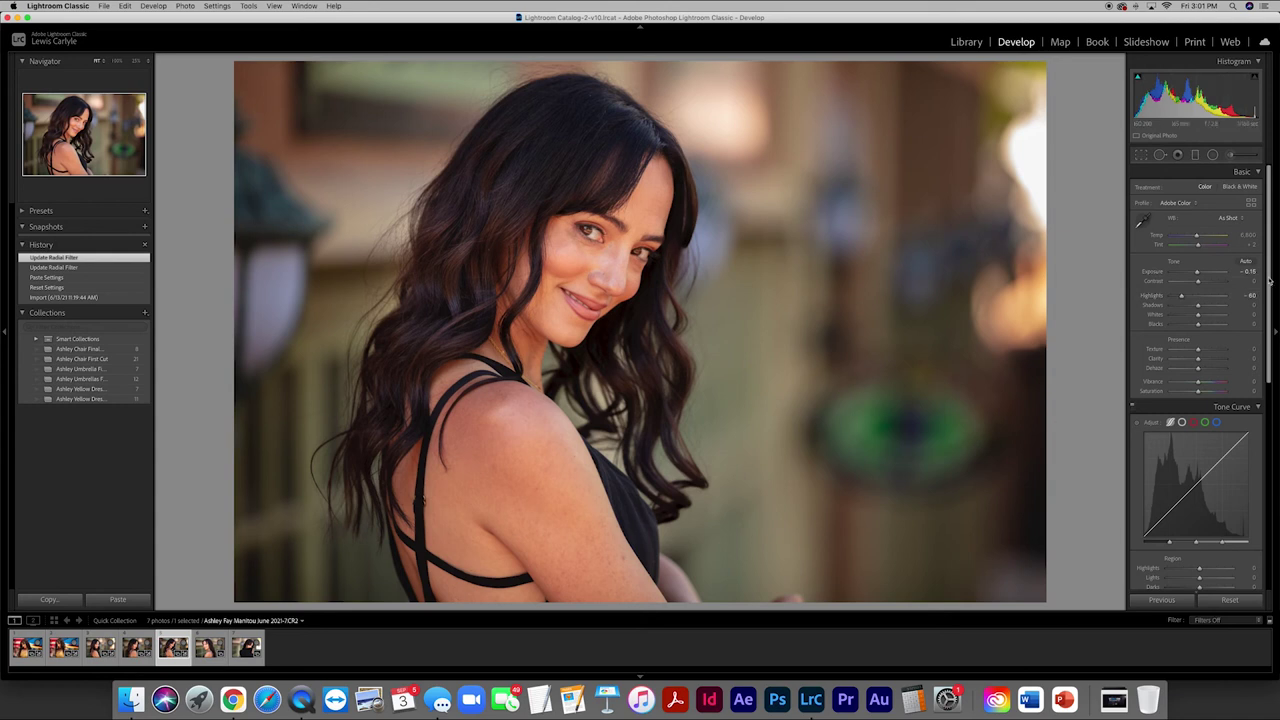
Set the fifth photo's overall Exposure to 0
left_click(1245, 271)
type("0")
key("Return")
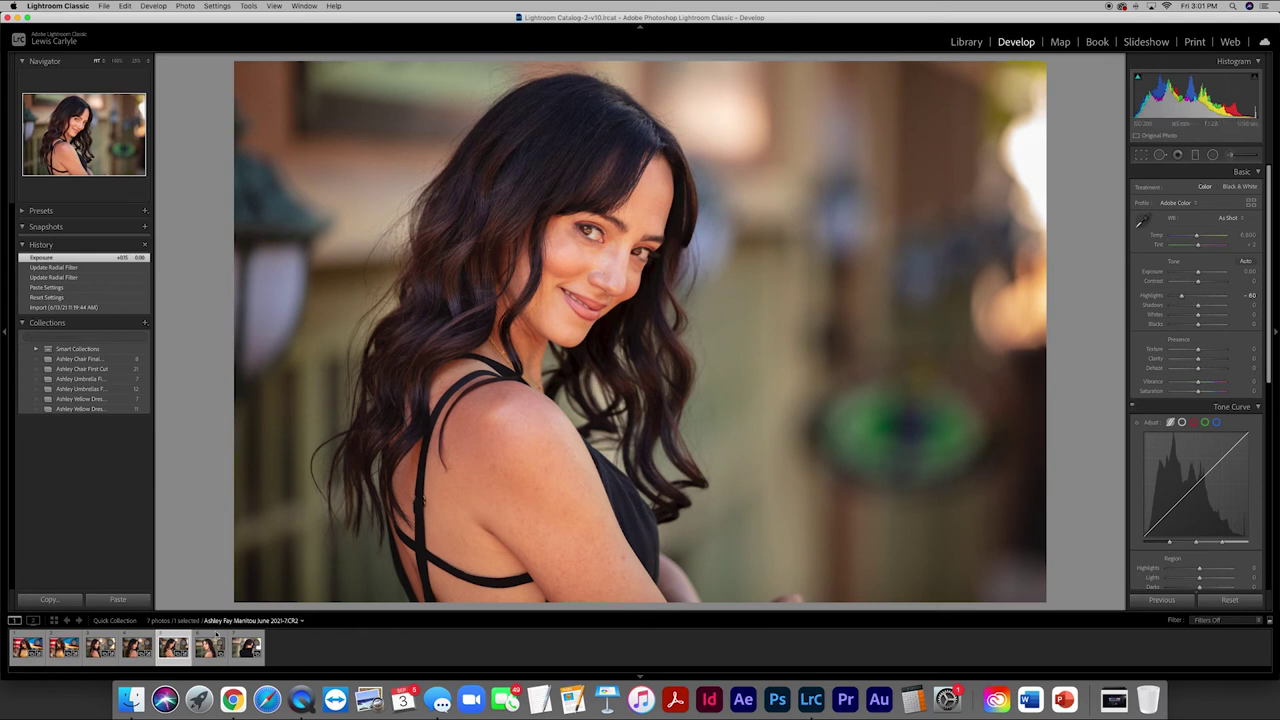
Apply the previous photo's settings to the sixth photo, and move and tilt the radial filter over the hair behind her face
key("Right")
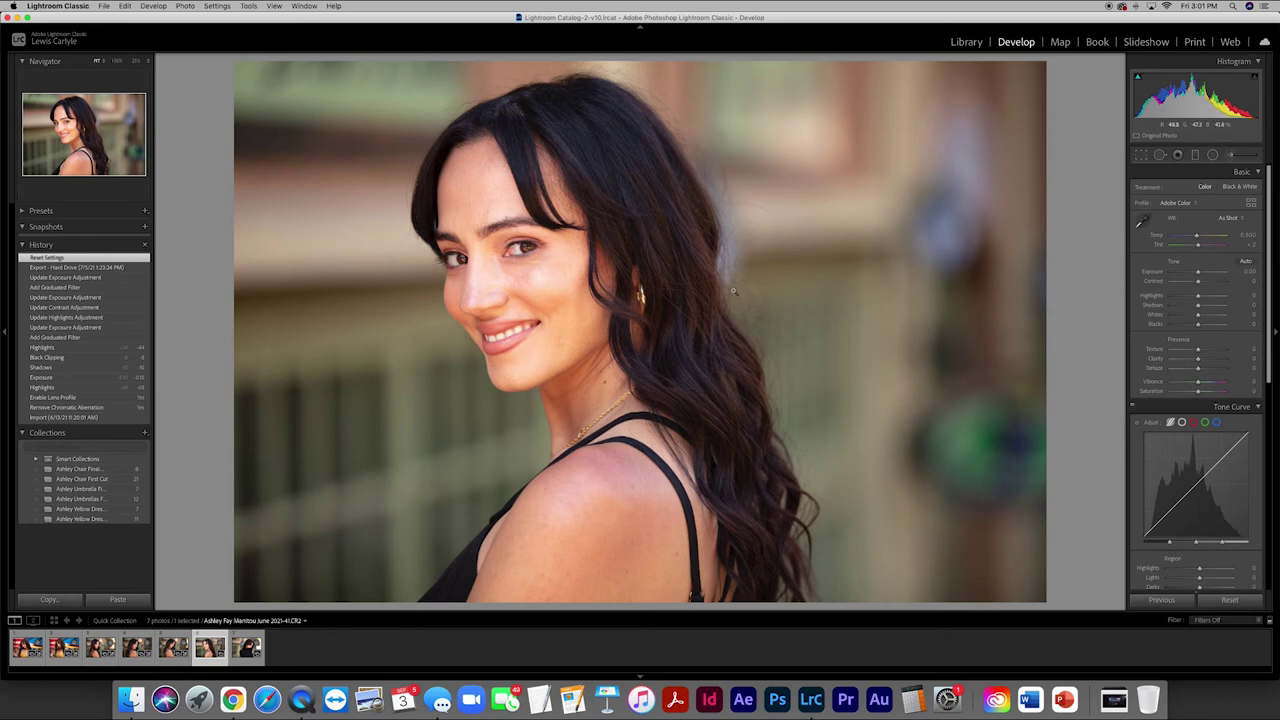
left_click(1165, 600)
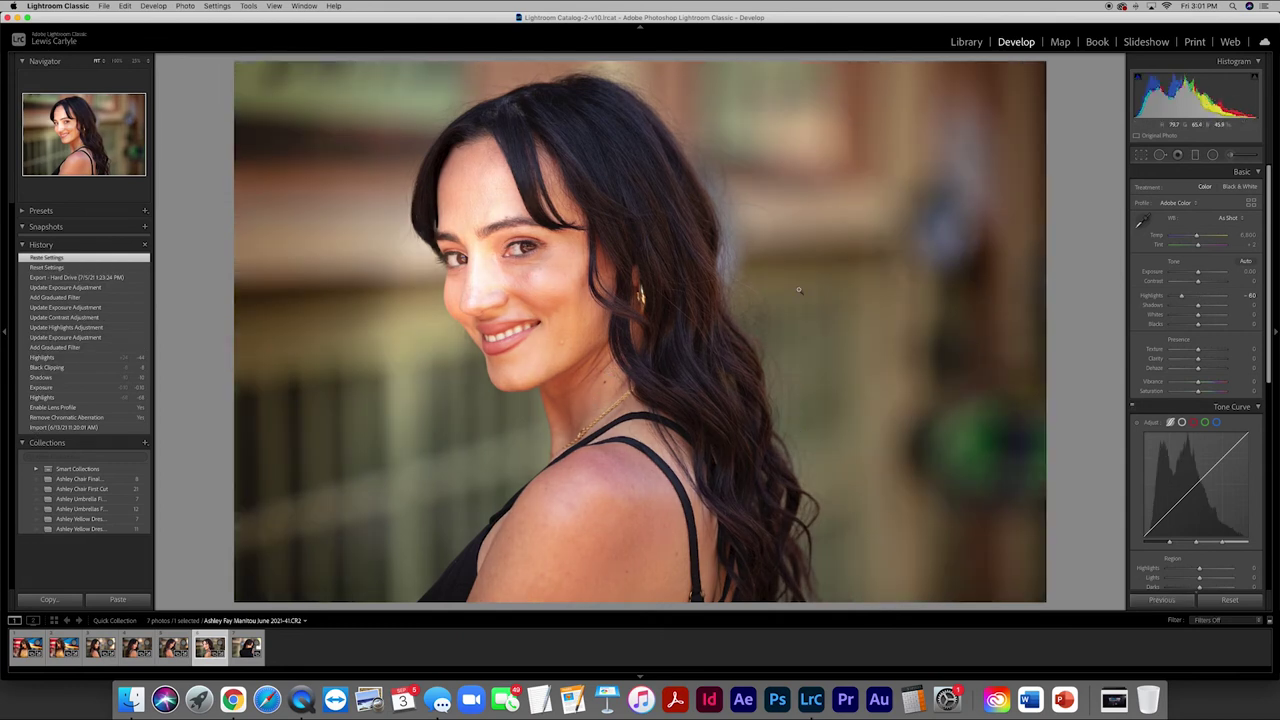
left_click(1213, 156)
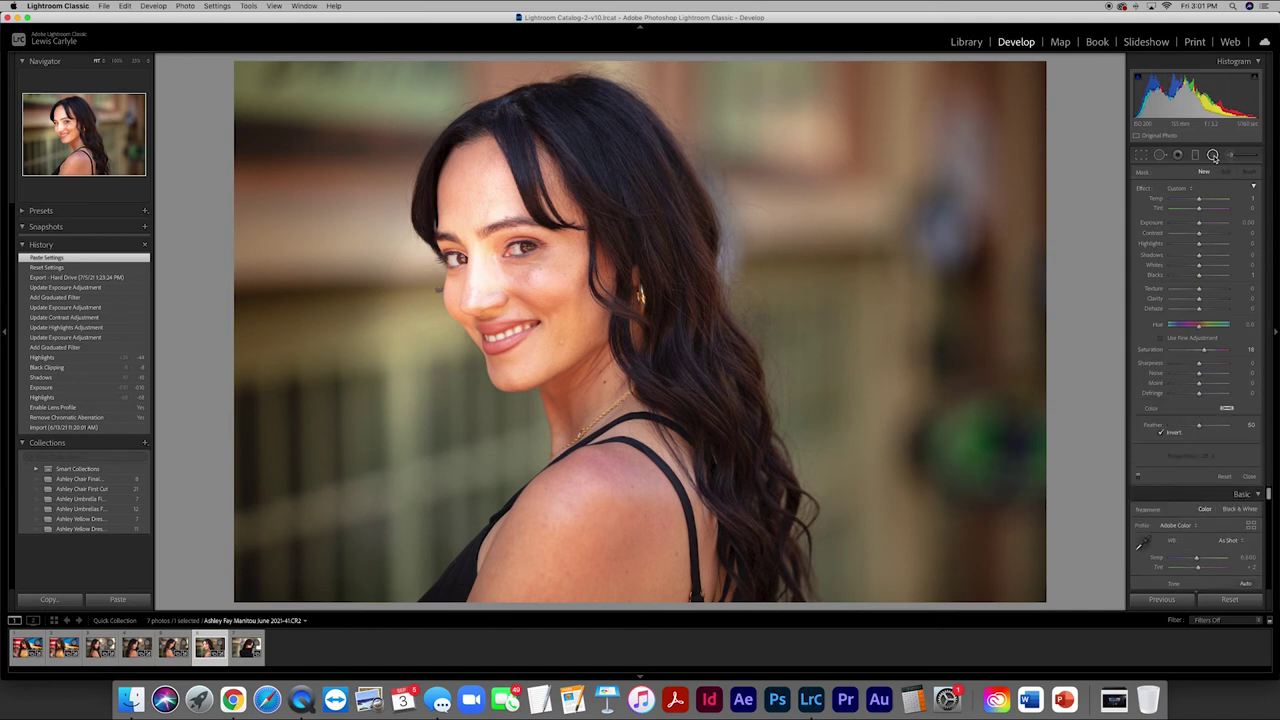
left_click(438, 290)
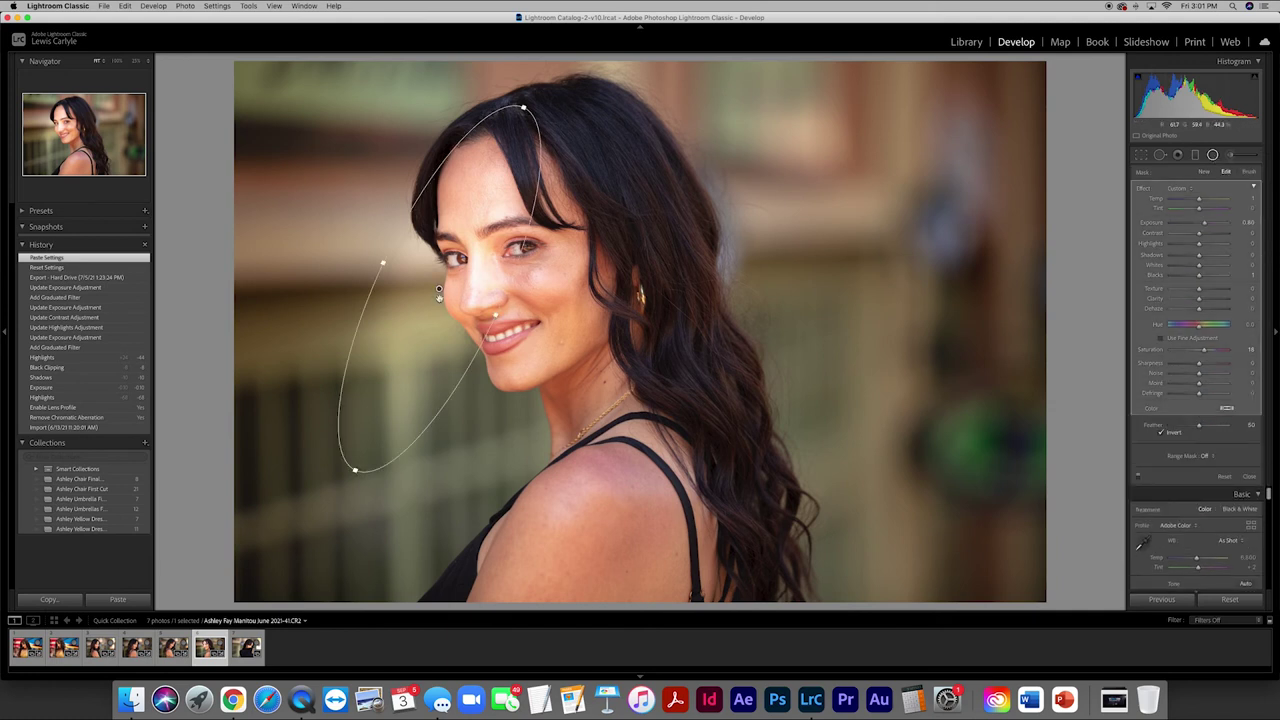
left_click_drag(438, 290, 465, 290)
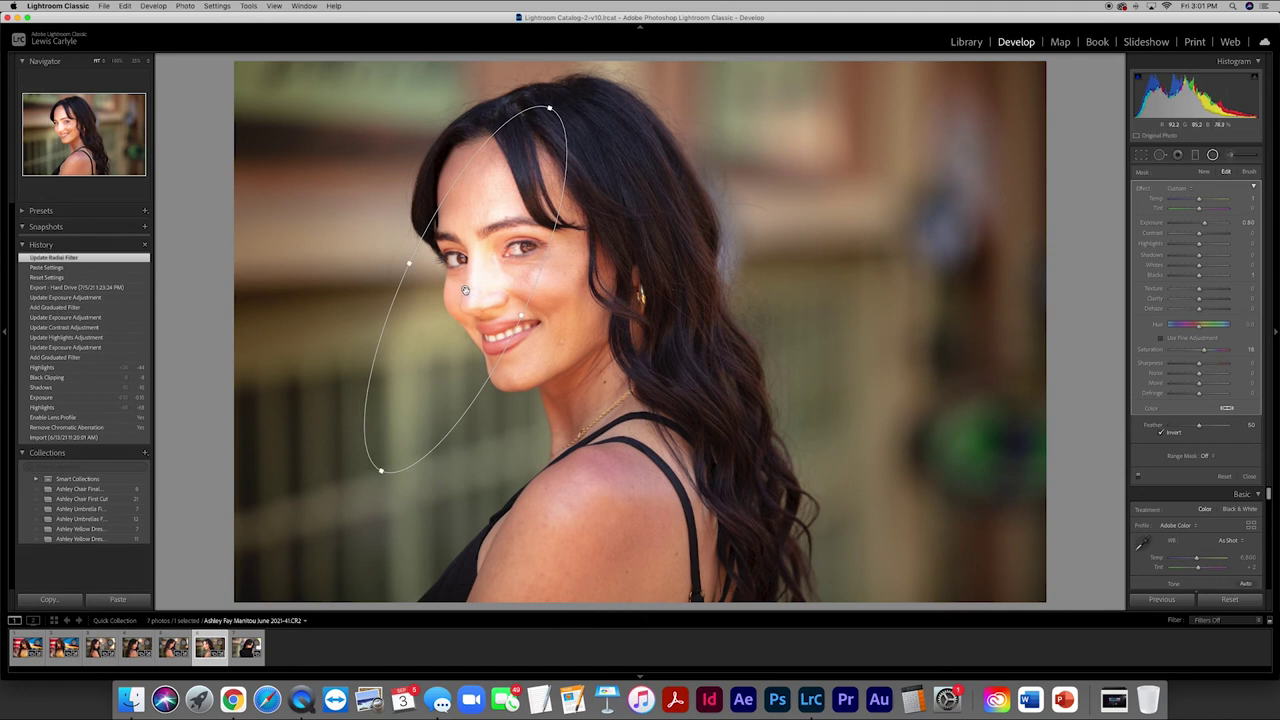
mouse_move(464, 289)
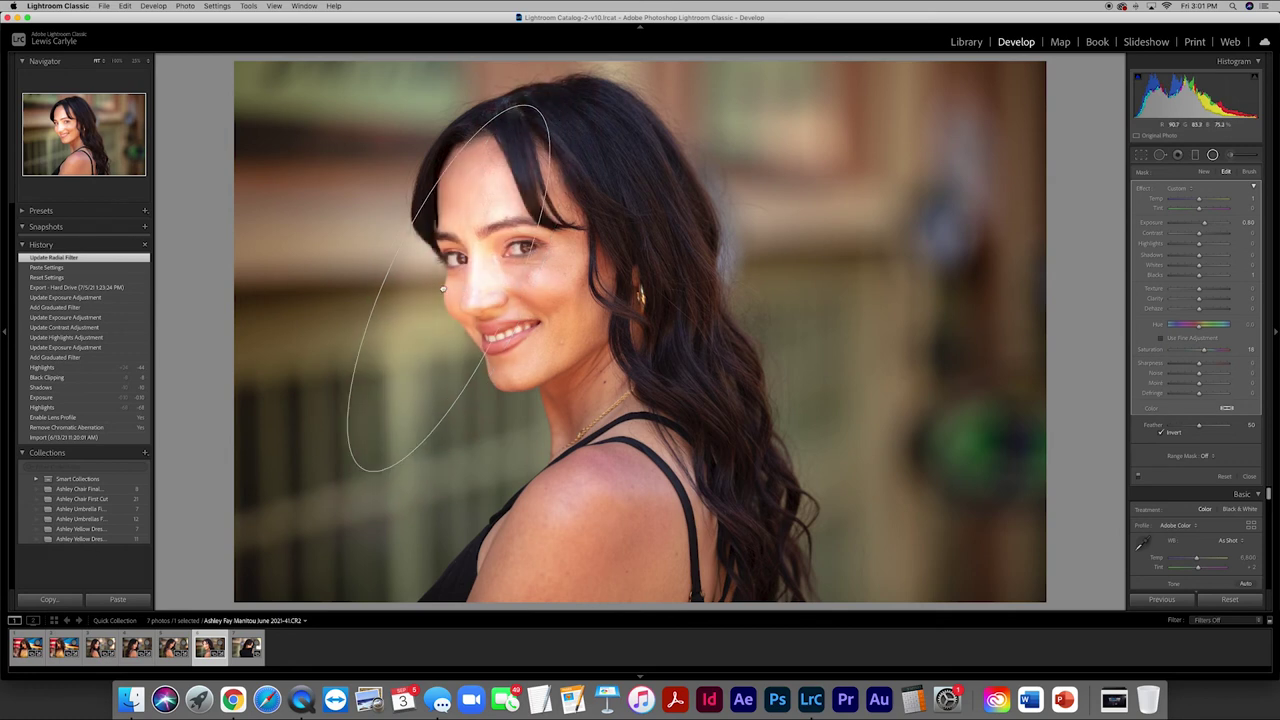
left_click_drag(475, 291, 476, 286)
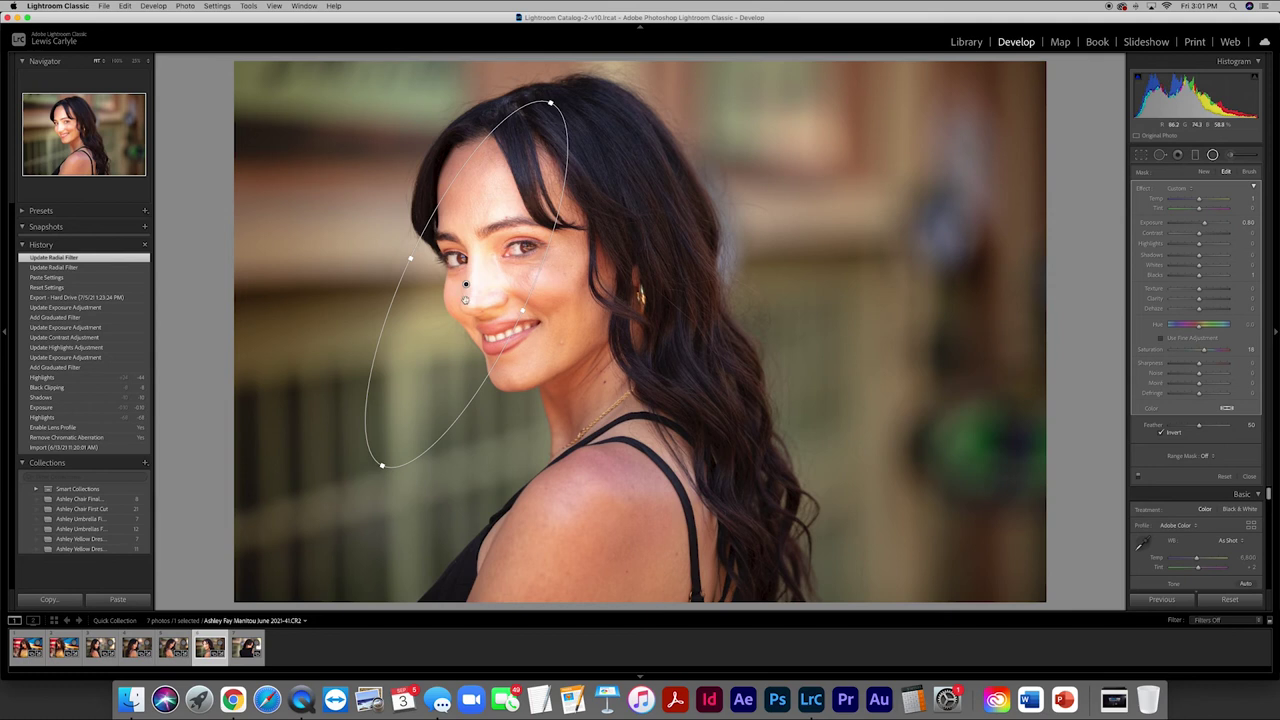
left_click_drag(466, 286, 676, 296)
left_click_drag(770, 110, 604, 100)
left_click_drag(677, 298, 673, 302)
left_click_drag(670, 298, 668, 298)
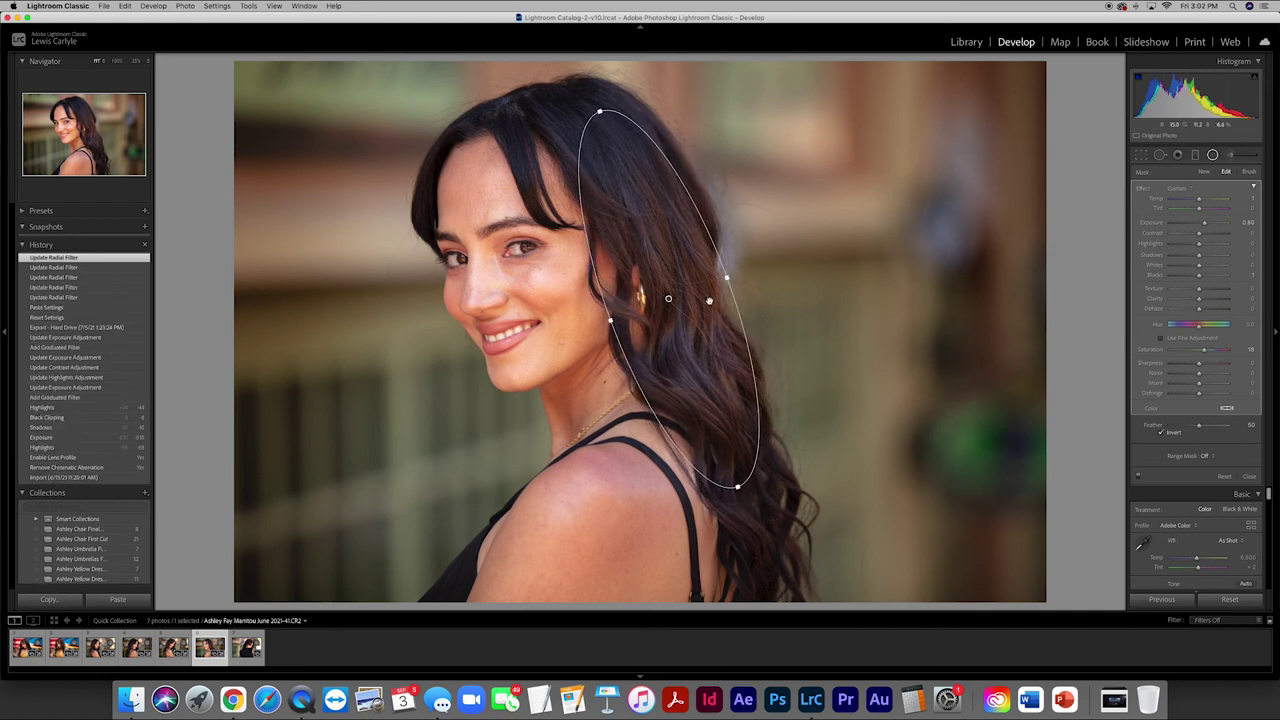
Set the Exposure of the sixth photo's radial filter to 0.65
left_click(1247, 223)
type("0.65")
key("Return")
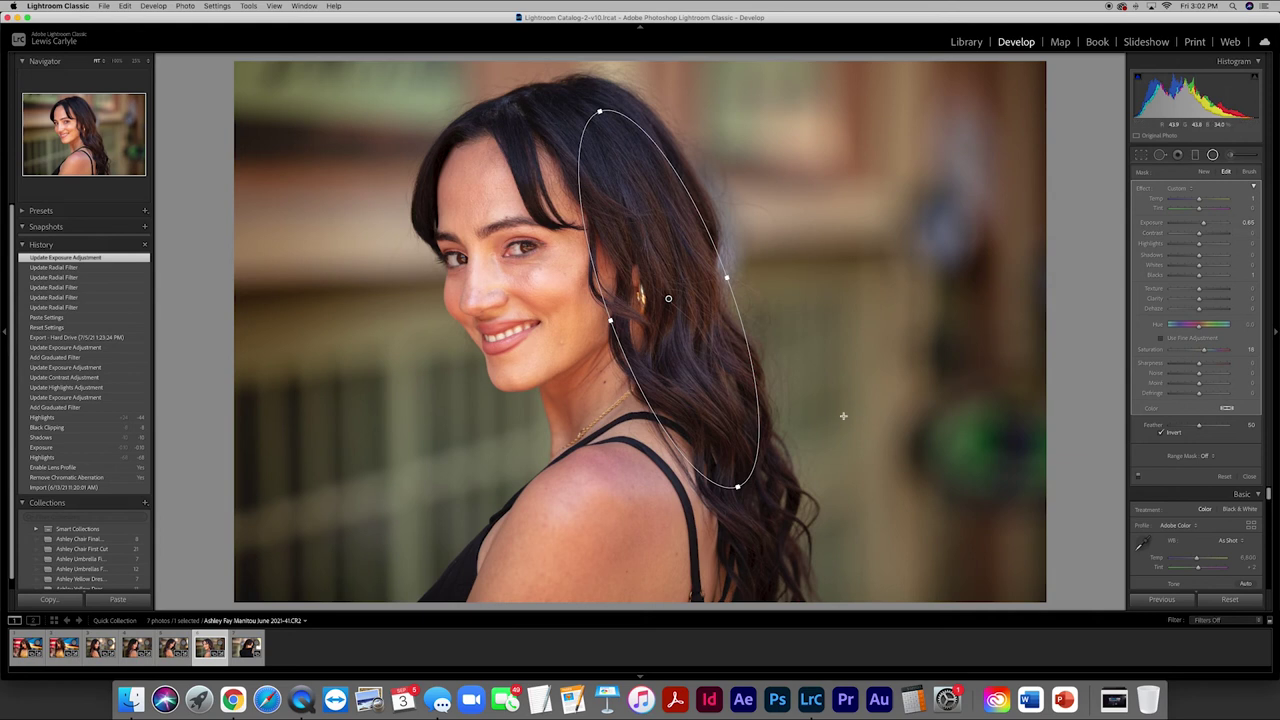
Shift both graduated filters on the sixth photo slightly to the right and finish editing them
left_click(1195, 154)
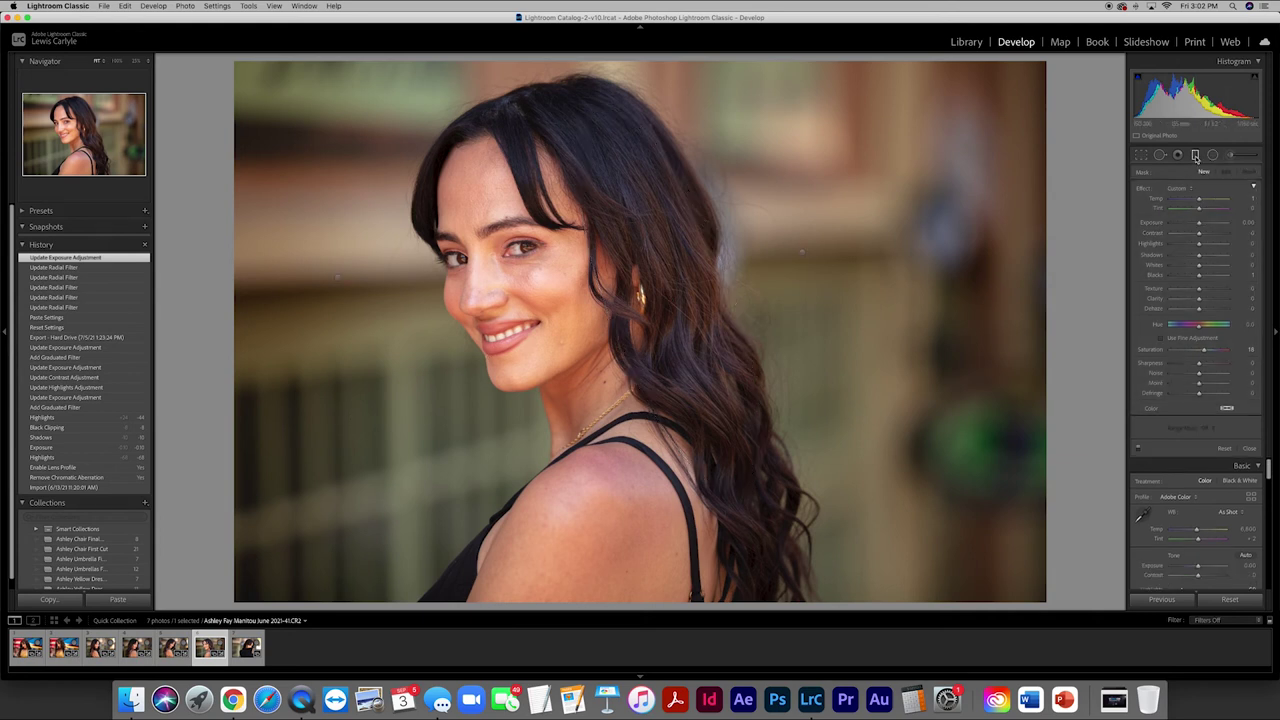
left_click(802, 252)
mouse_move(802, 253)
left_mouse_down()
mouse_move(843, 254)
mouse_move(824, 253)
left_mouse_up()
left_click_drag(337, 280, 348, 279)
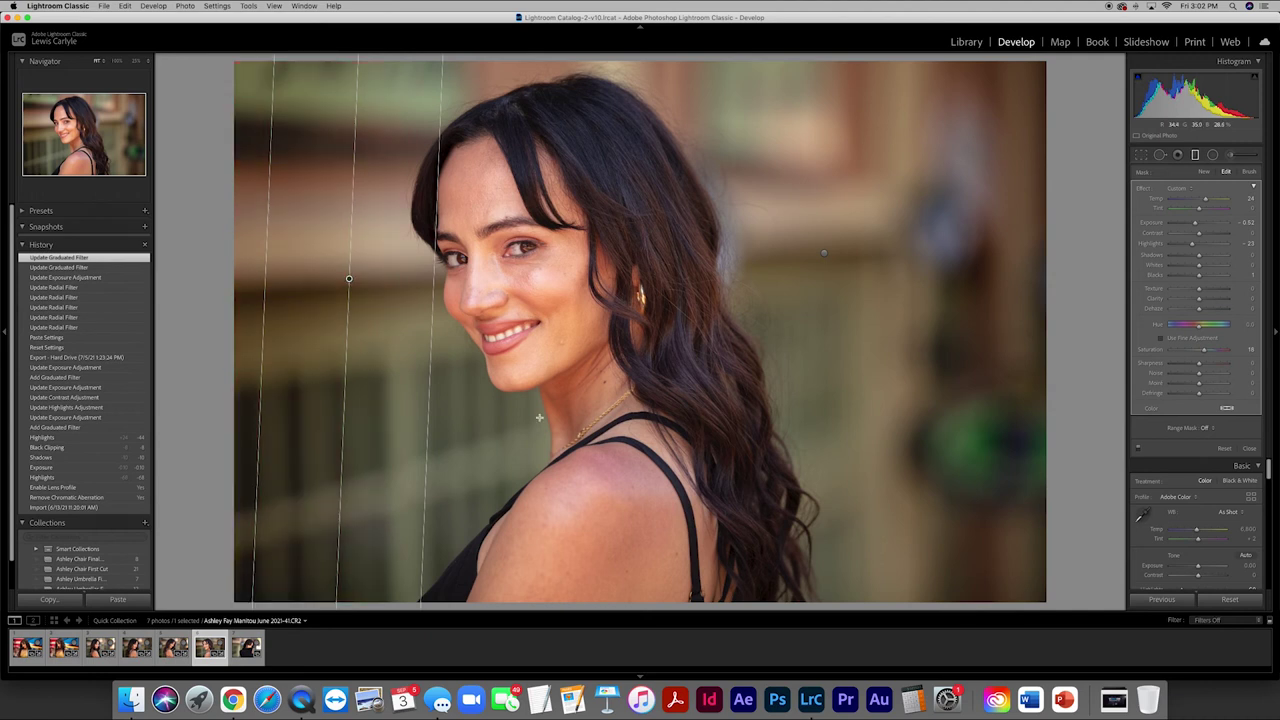
left_click(1249, 448)
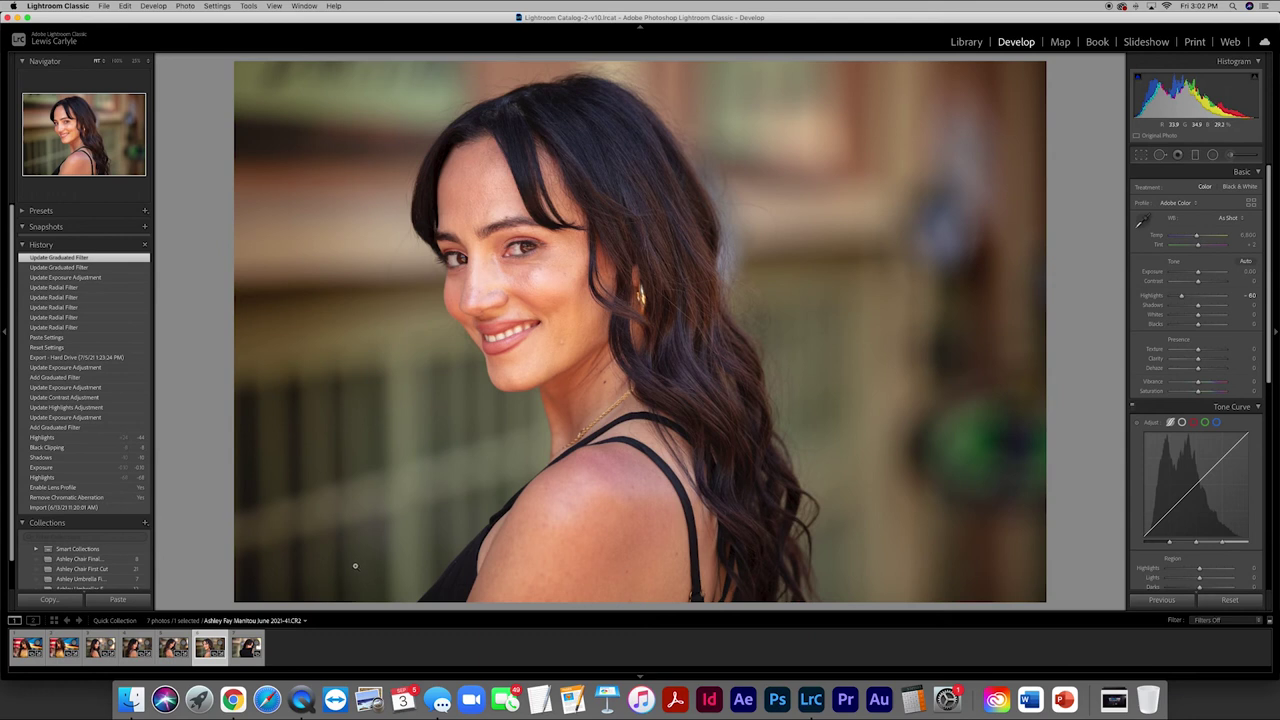
Apply the previous photo's settings to the seventh photo, and move, tilt and narrow the radial filter over the hair beside her ear
left_click(247, 648)
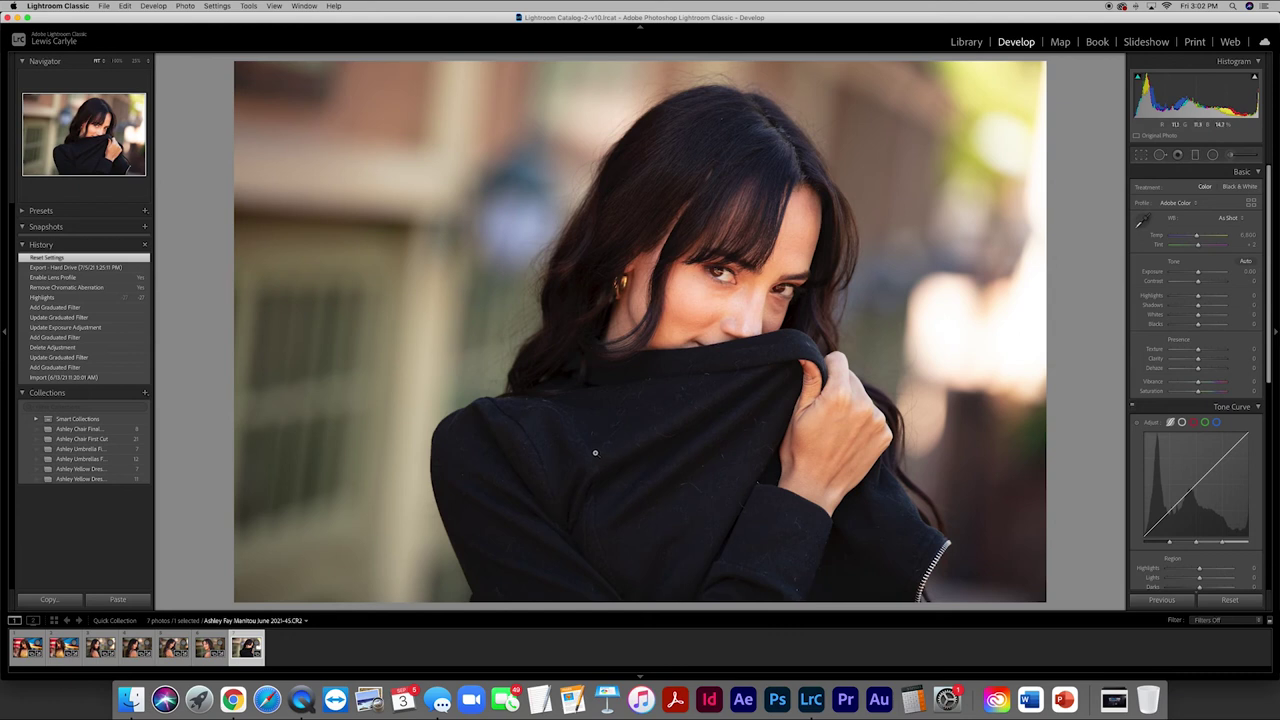
left_click(1165, 600)
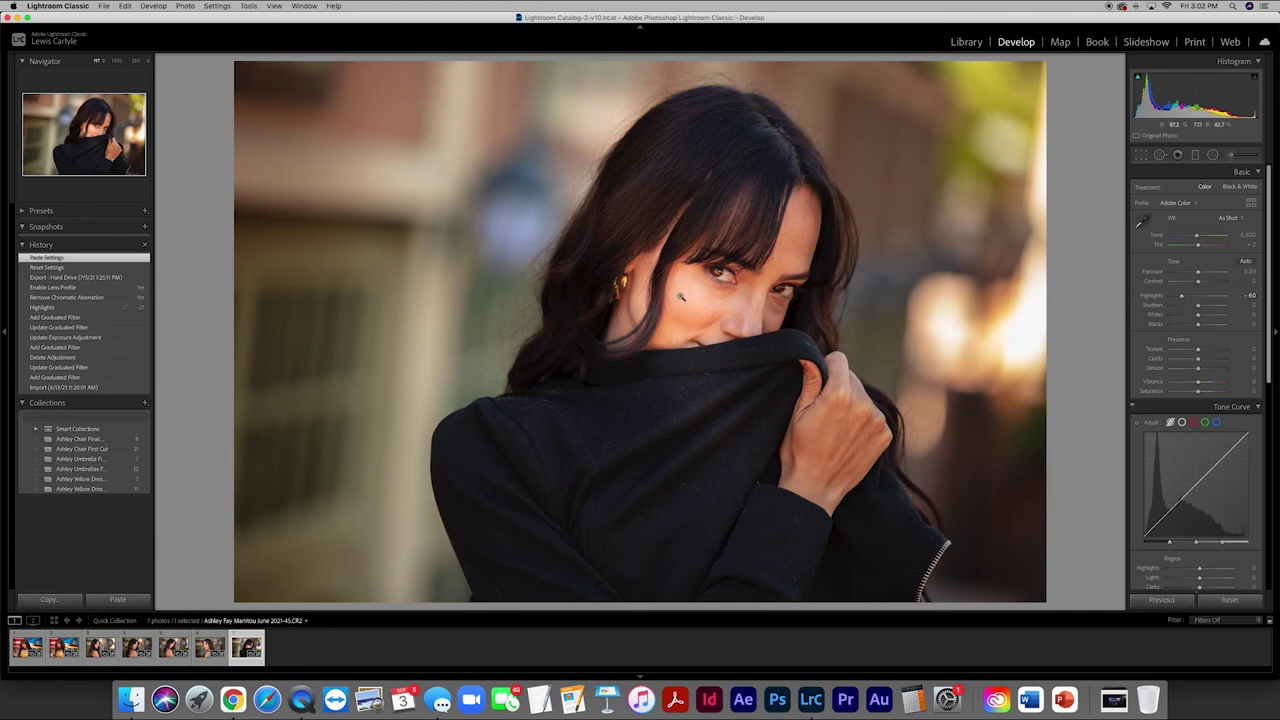
left_click(1213, 156)
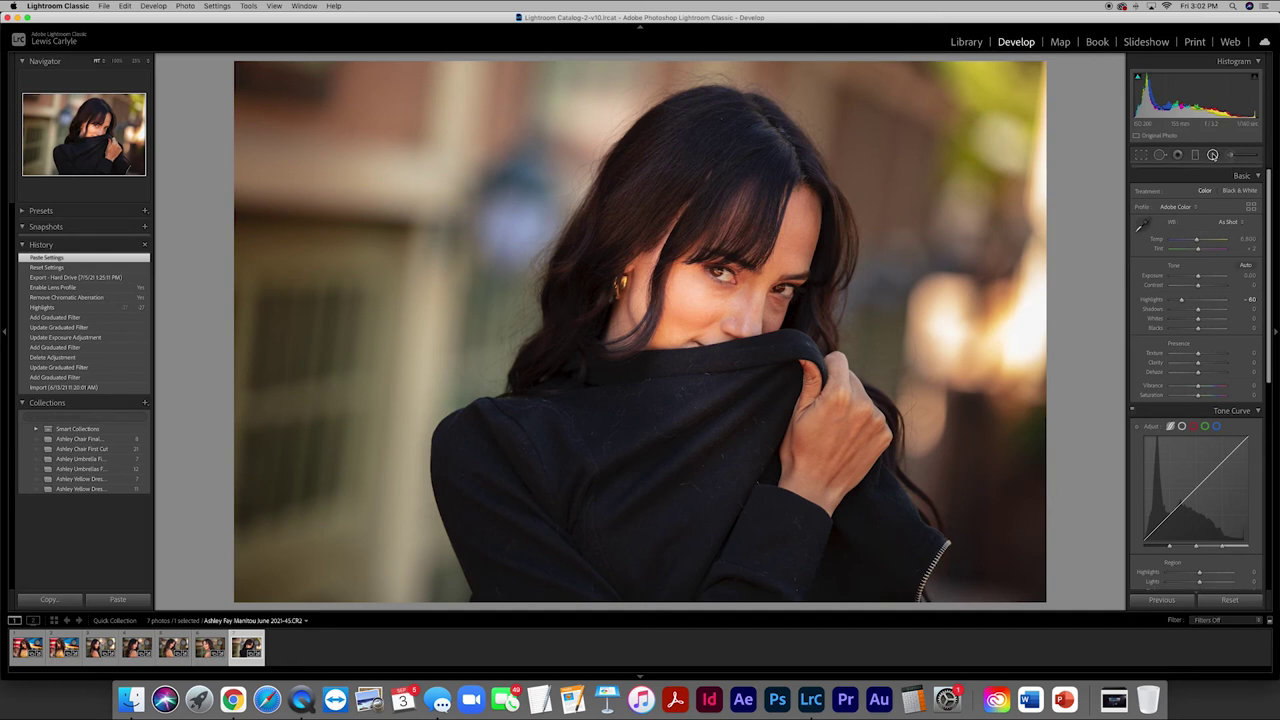
left_click(664, 297)
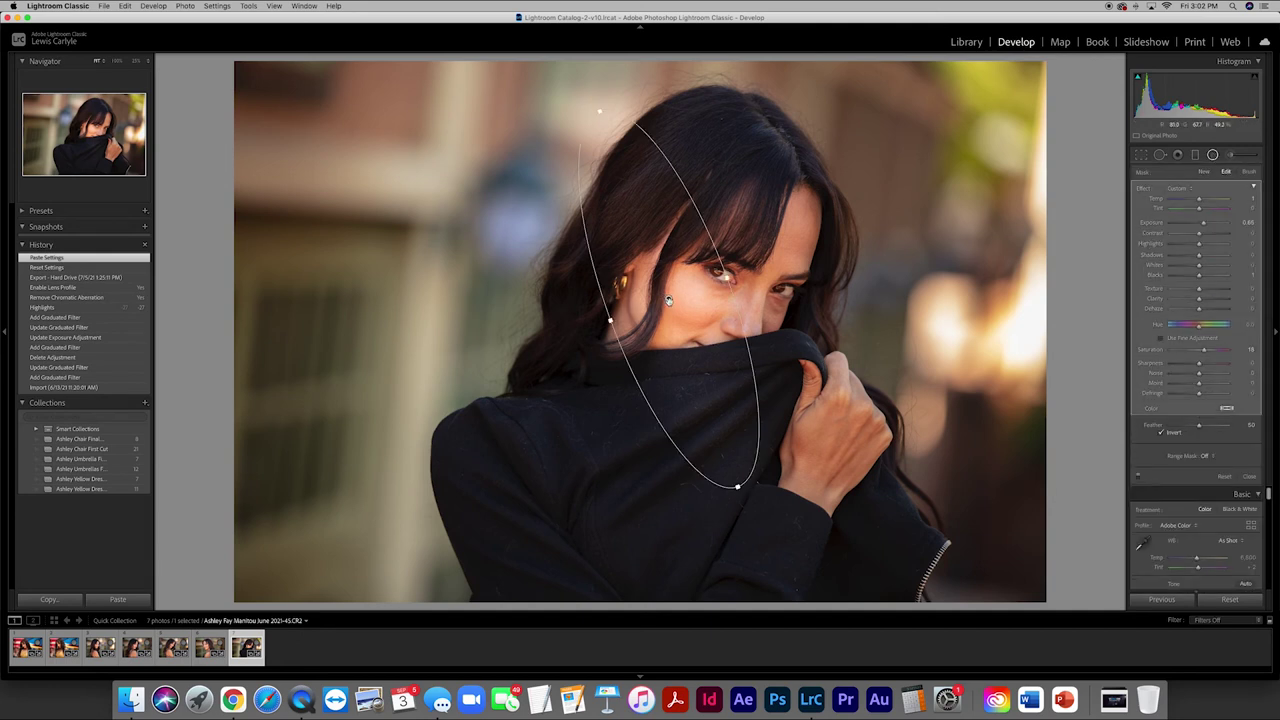
left_click_drag(670, 299, 596, 270)
left_click_drag(668, 250, 676, 290)
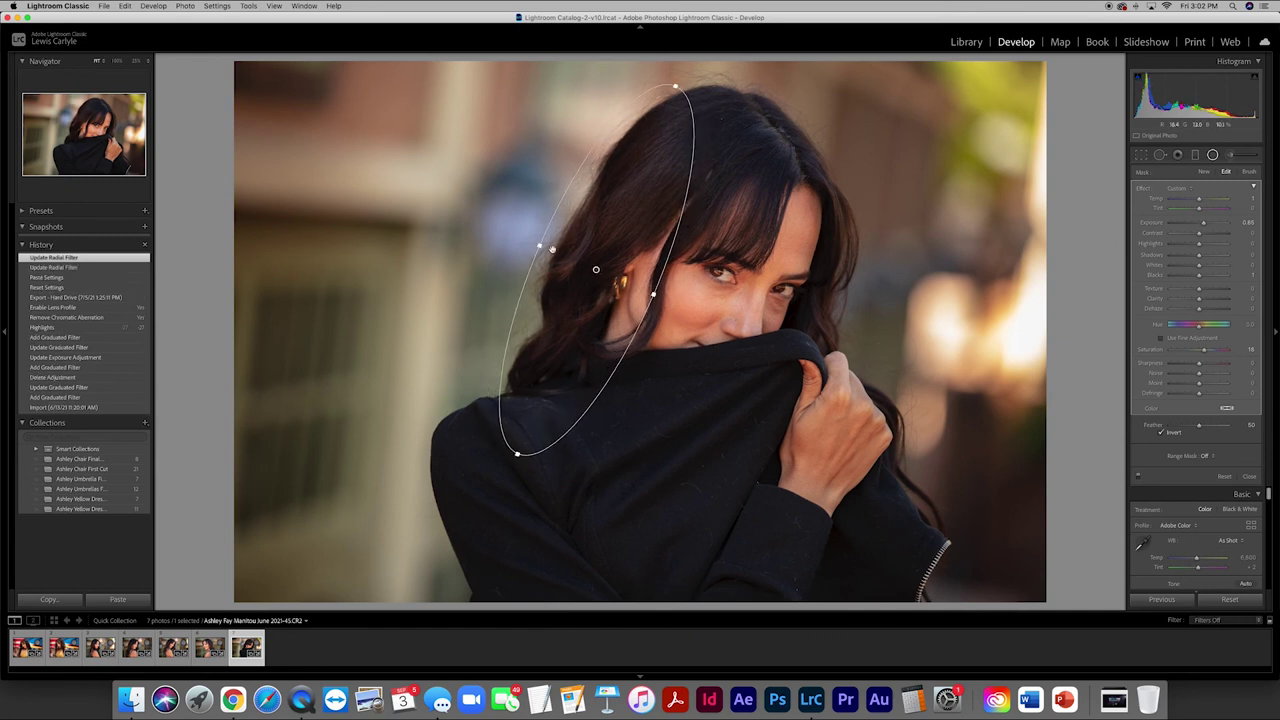
left_click_drag(539, 245, 604, 274)
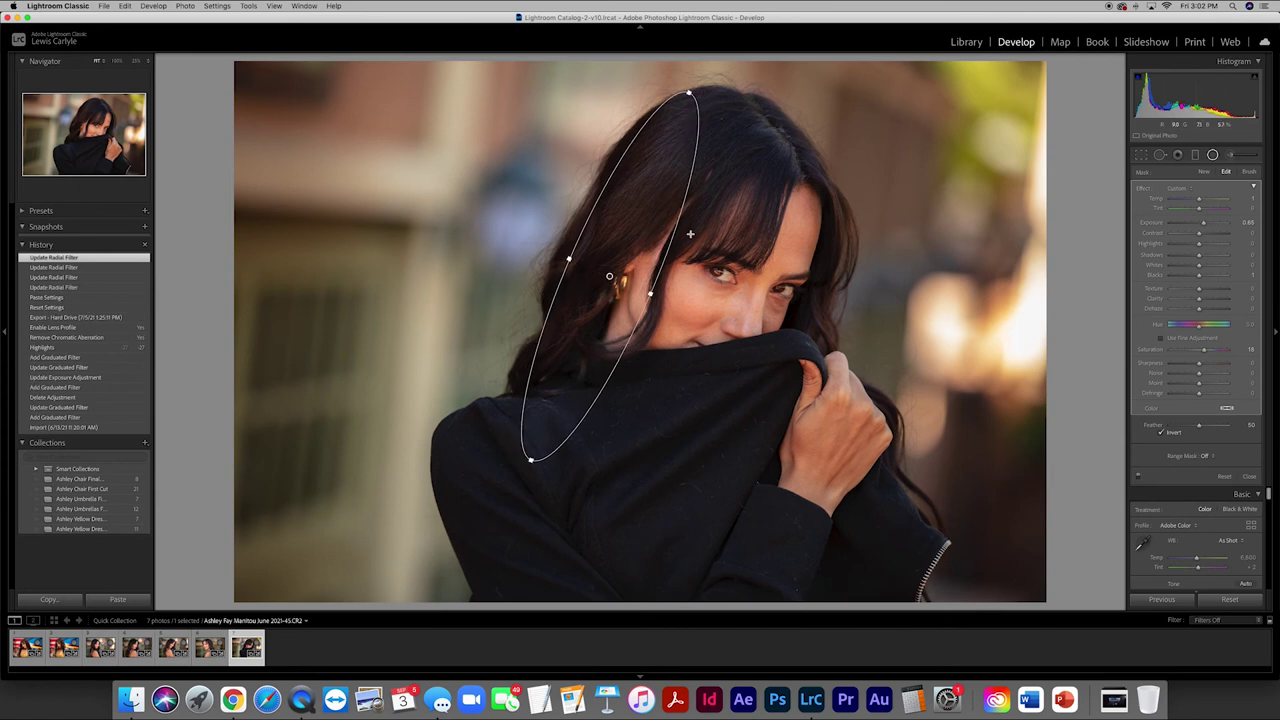
left_click(706, 90)
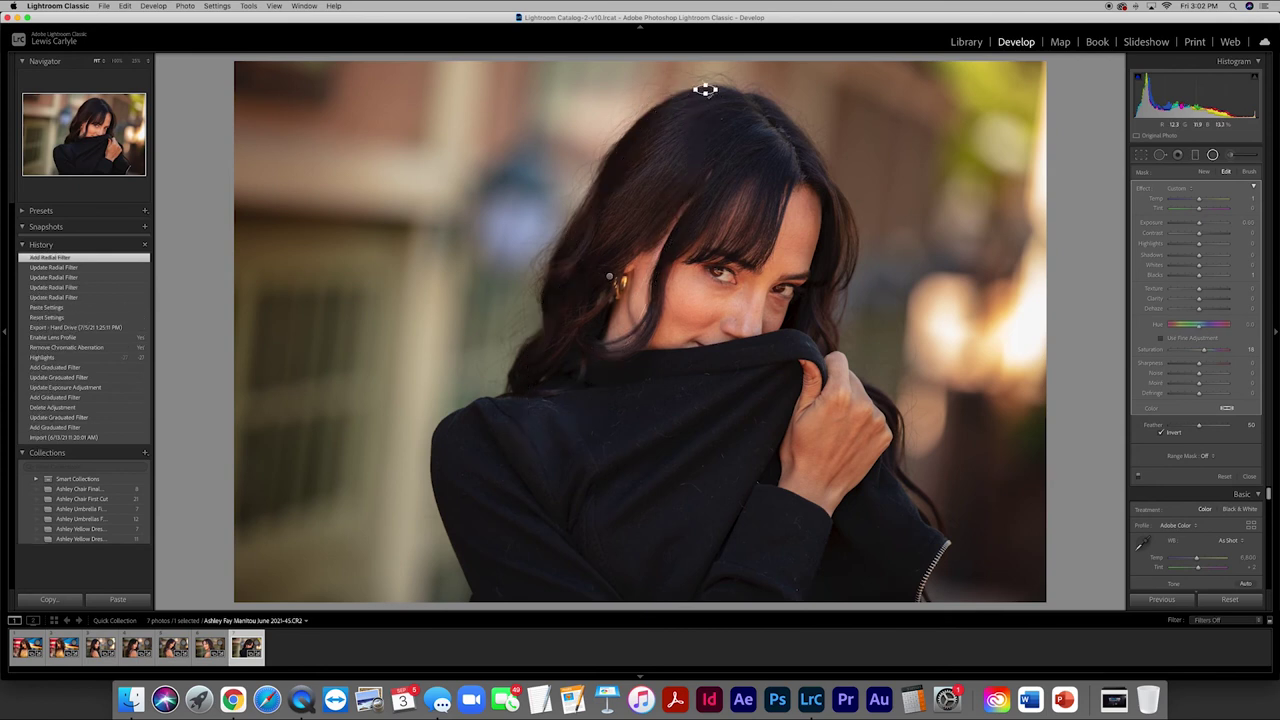
key("Delete")
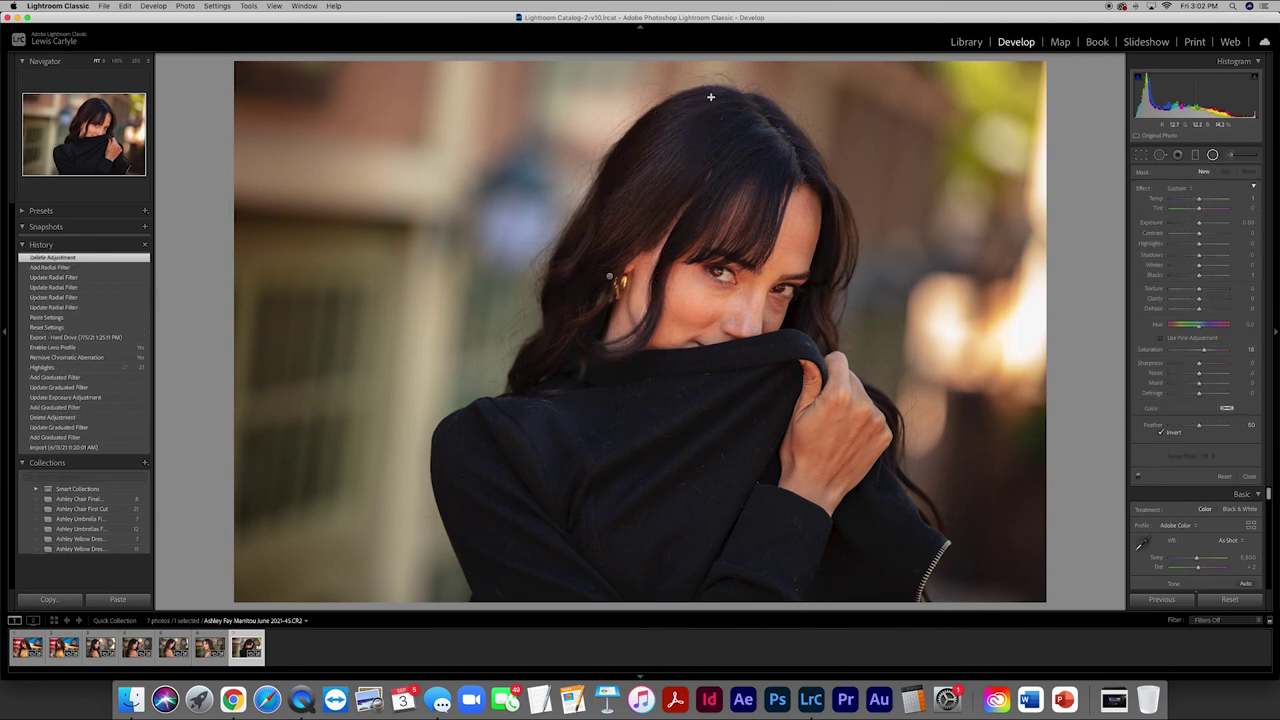
left_click(1212, 155)
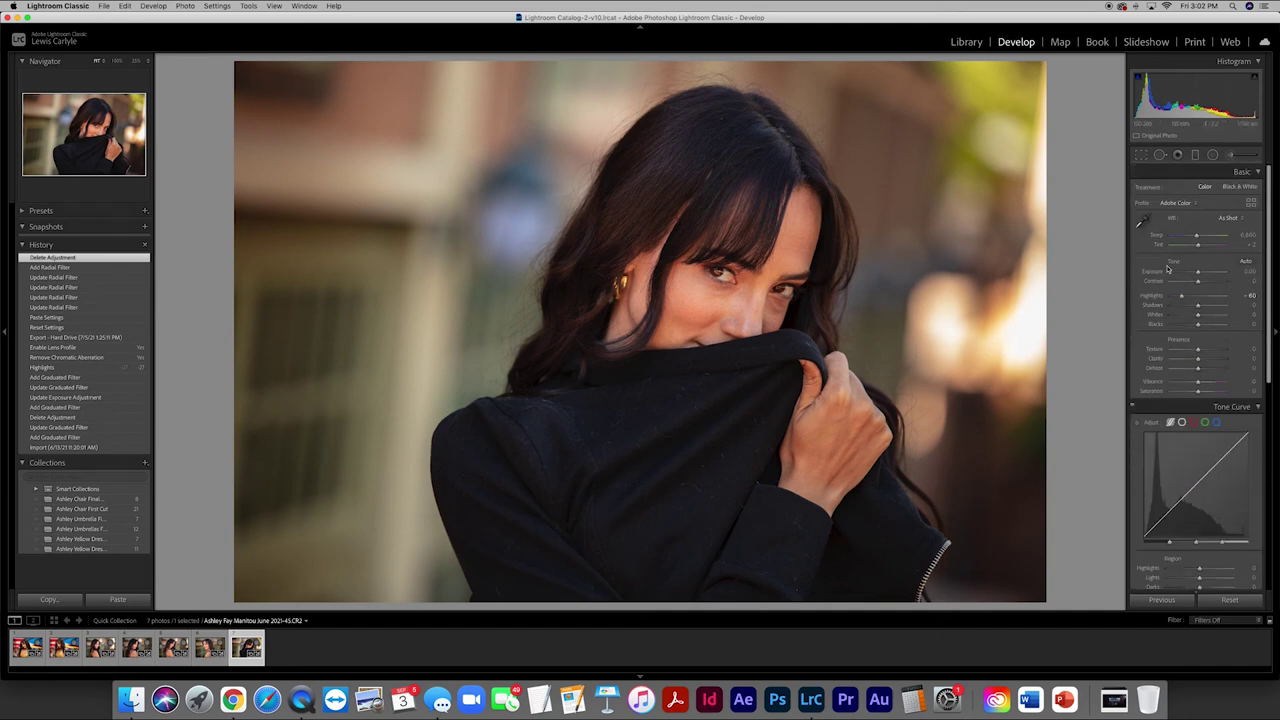
left_click(1212, 155)
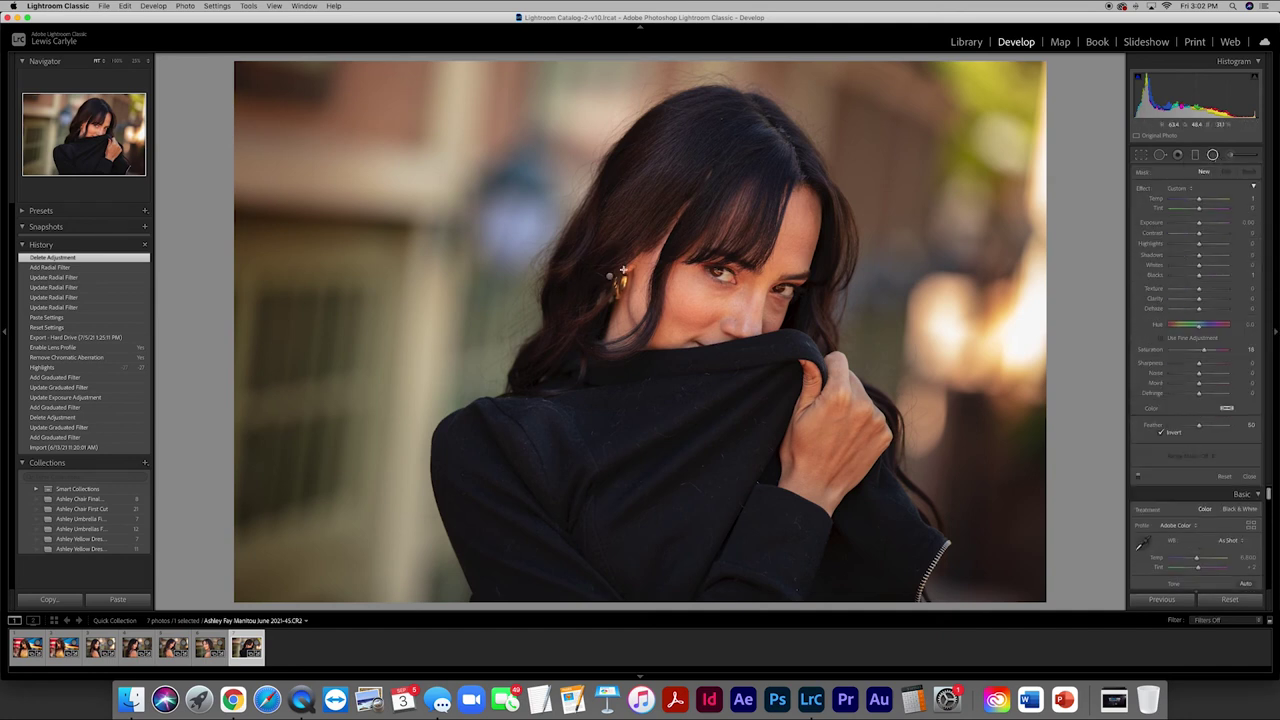
Nudge the seventh photo's radial filter slightly down and outward over the hair
left_click(609, 277)
left_click_drag(611, 281, 601, 284)
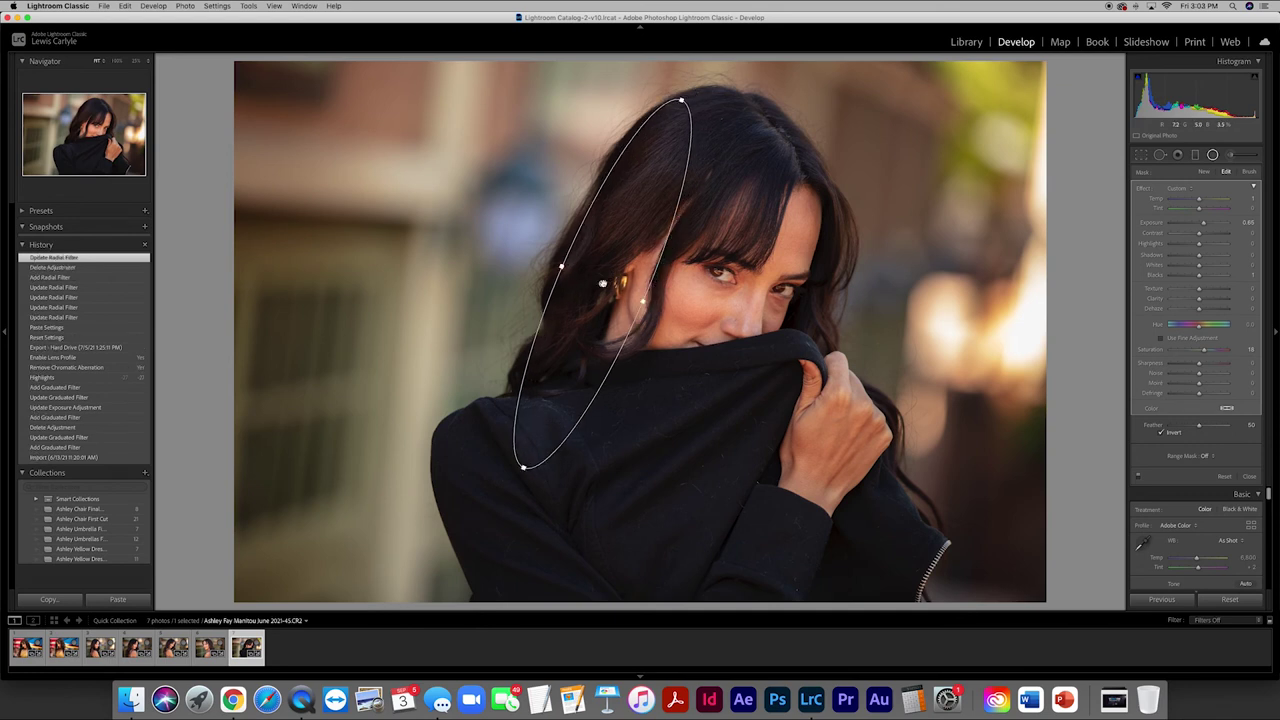
Narrow the seventh photo's right-hand graduated filter by pulling its inner boundary outward to the edge of her face
left_click(1196, 156)
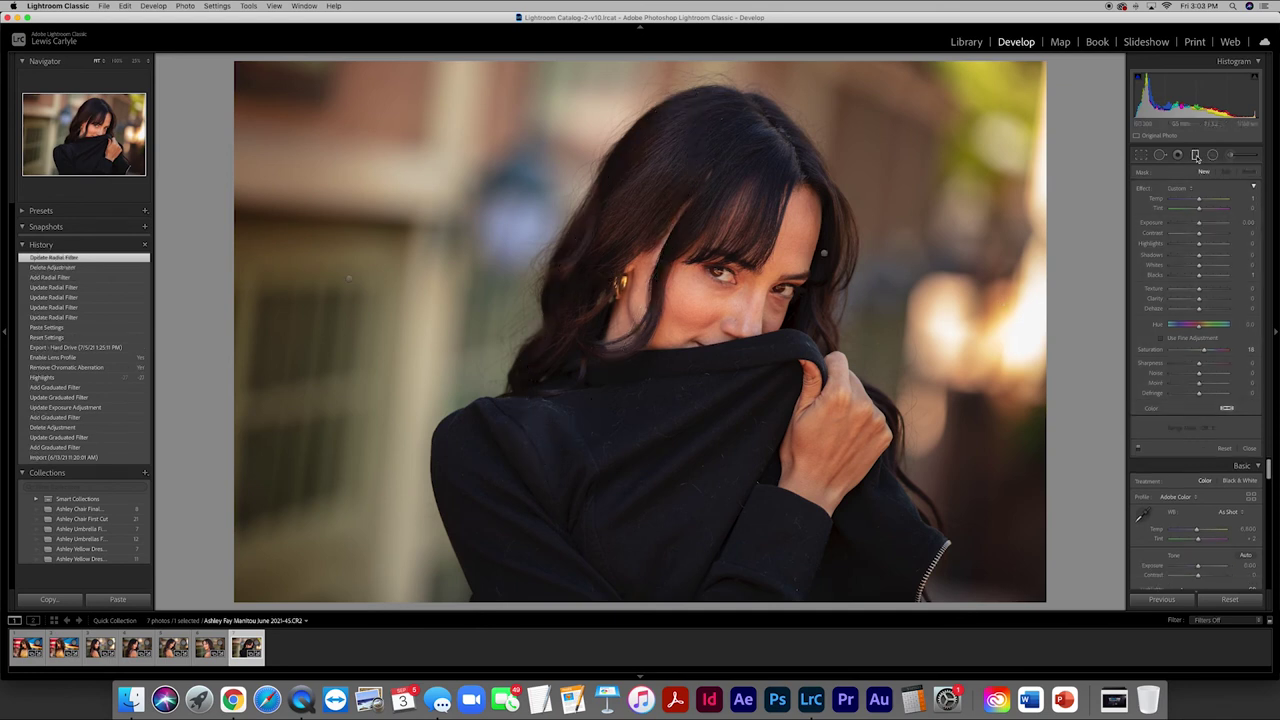
left_click(825, 253)
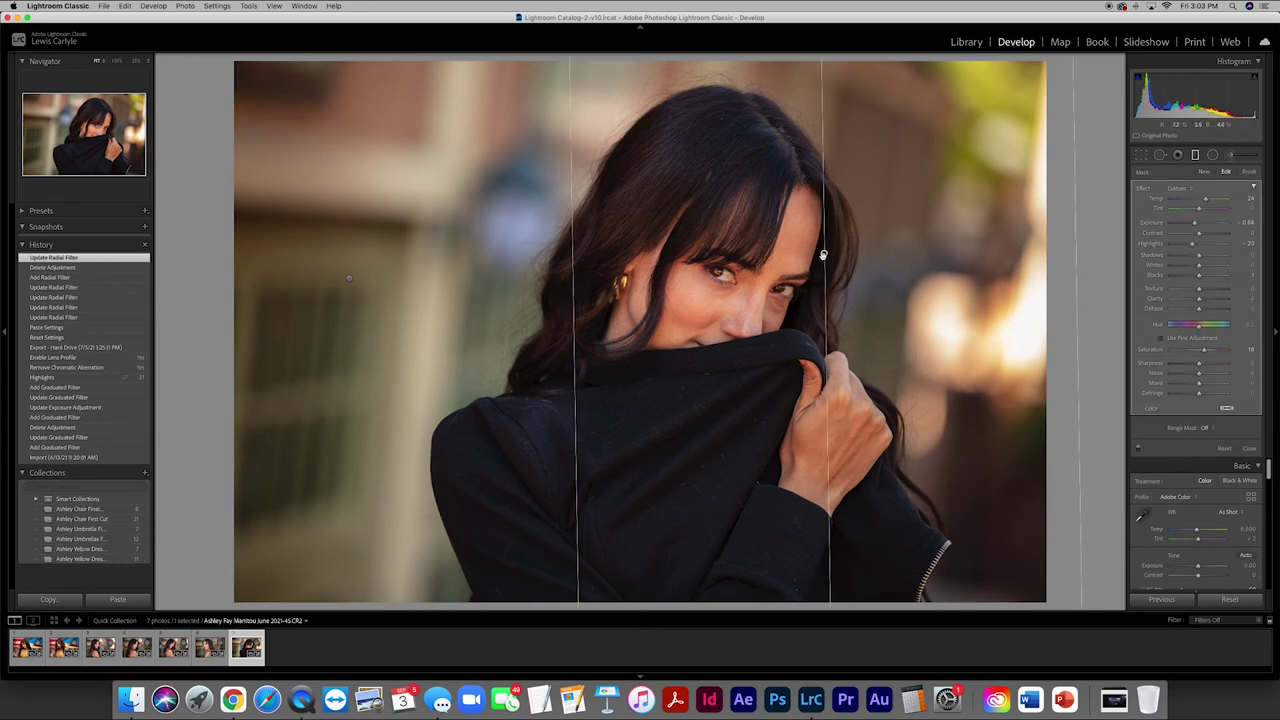
mouse_move(823, 251)
left_mouse_down()
mouse_move(766, 257)
mouse_move(837, 257)
mouse_move(822, 259)
left_mouse_up()
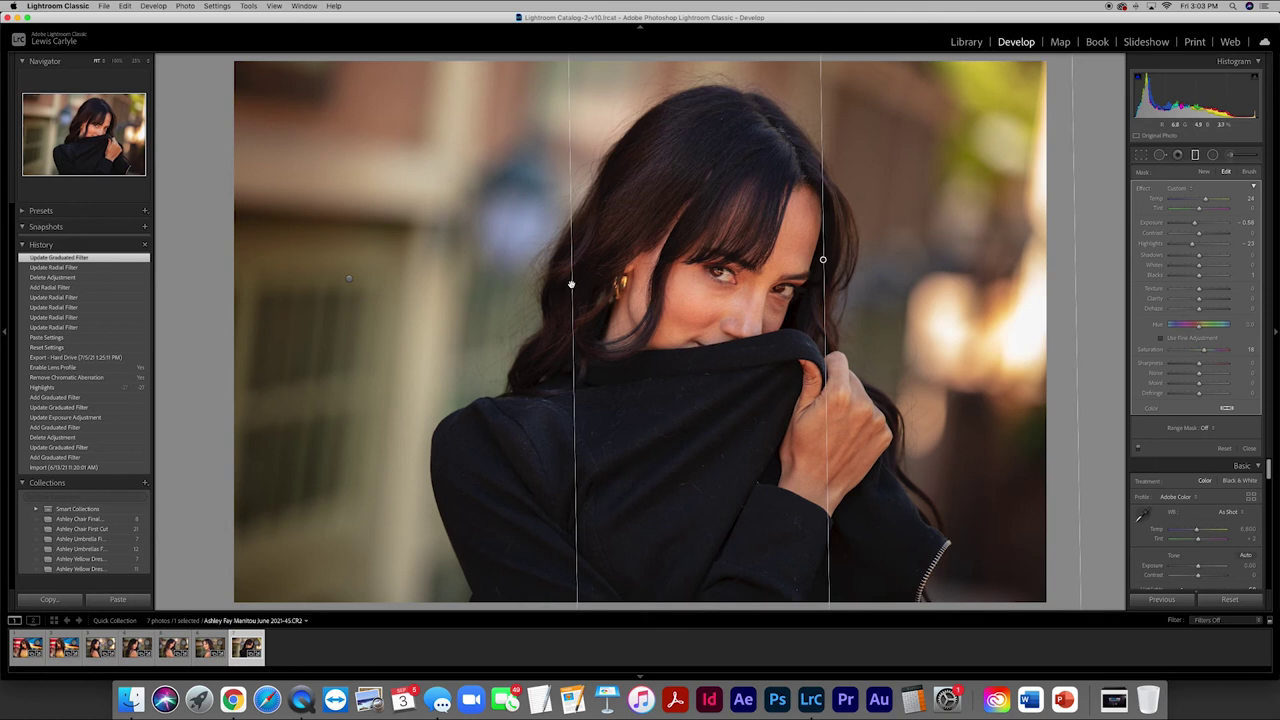
left_click_drag(571, 285, 820, 298)
Widen the seventh photo's left-hand graduated filter inward to the edge of her hair and finish editing it
left_click(349, 278)
left_click_drag(438, 289, 565, 298)
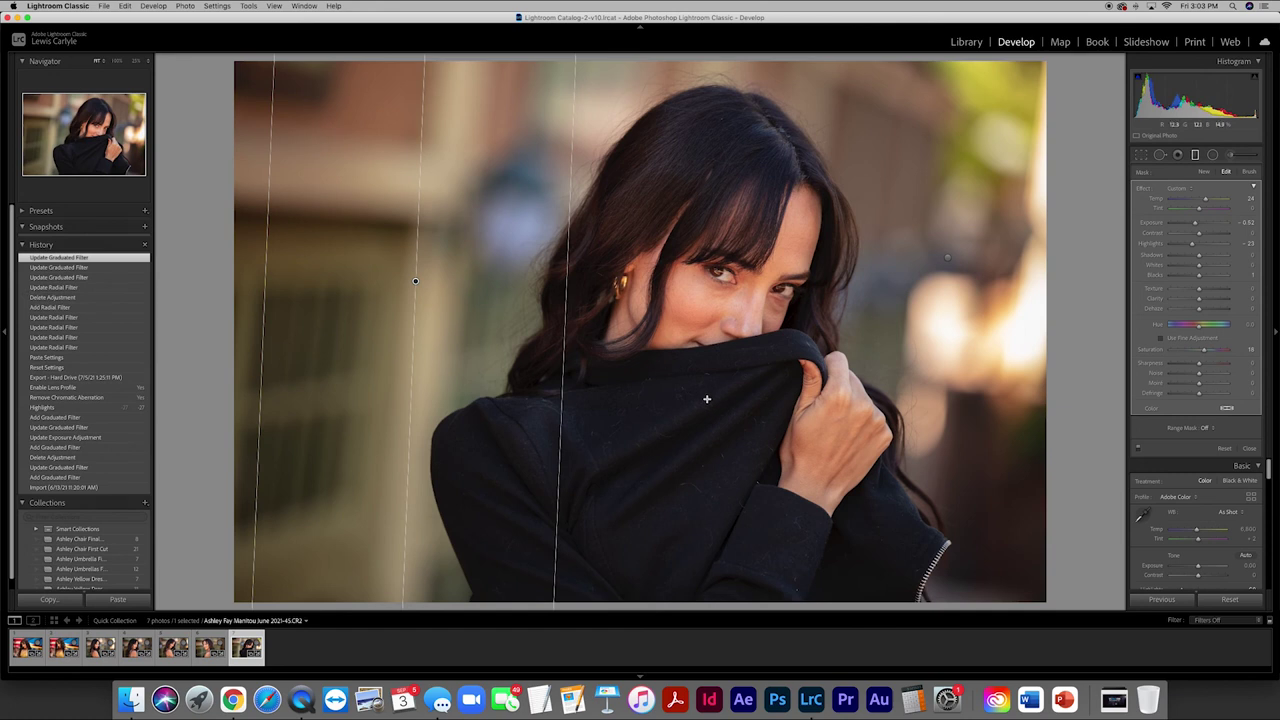
left_click(1249, 448)
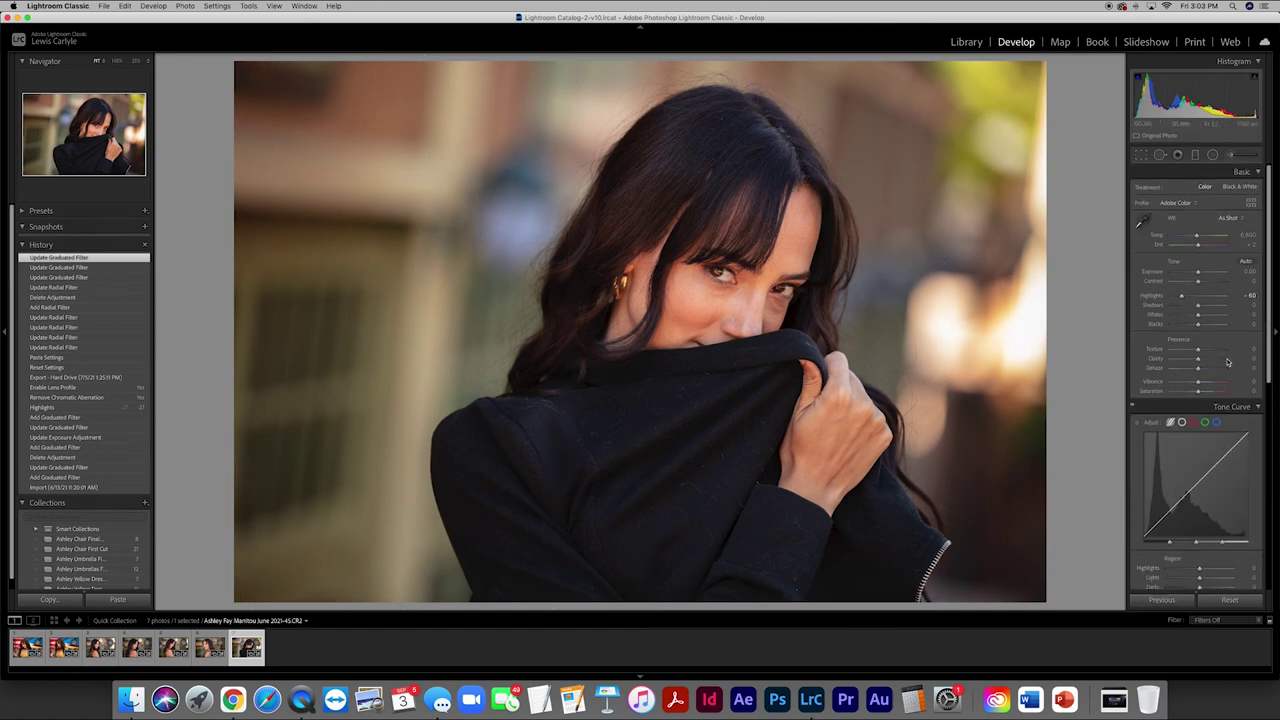
Try an overall Exposure of 0.25 on the seventh photo
left_click(1240, 273)
key("BackSpace")
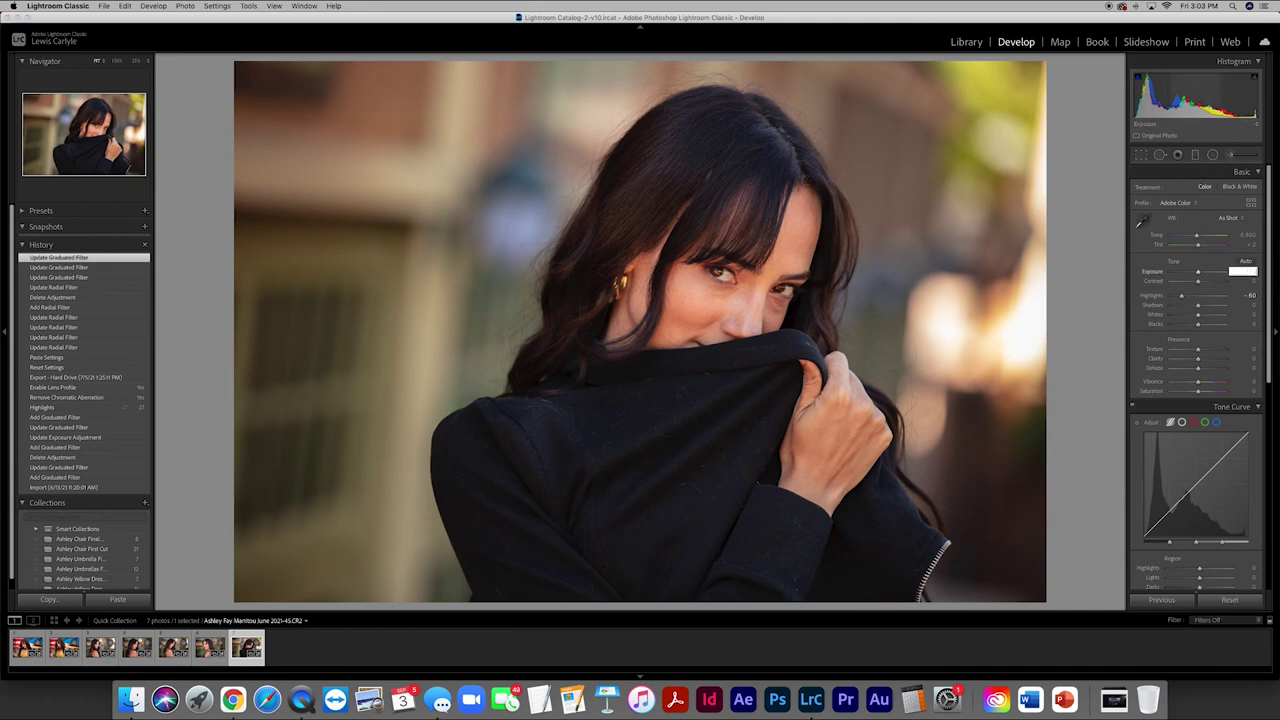
type(".25")
key("Return")
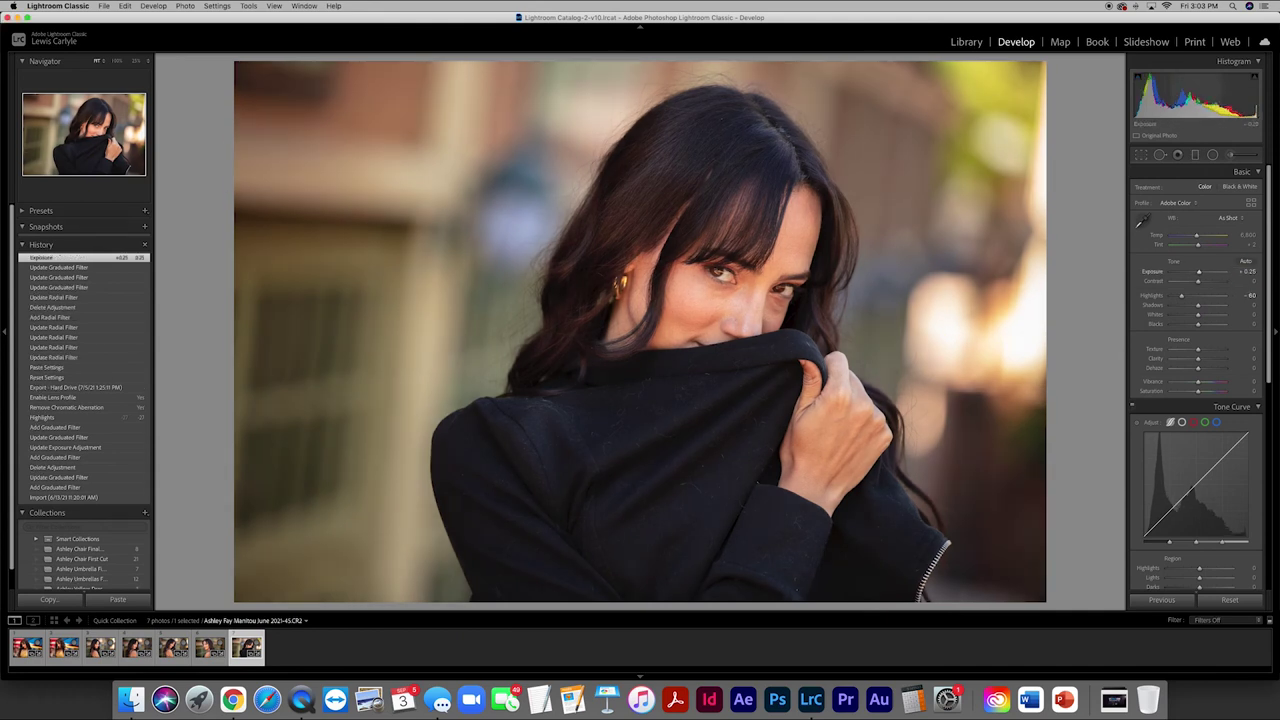
Set the seventh photo's overall Exposure to 0.20
left_click(1239, 273)
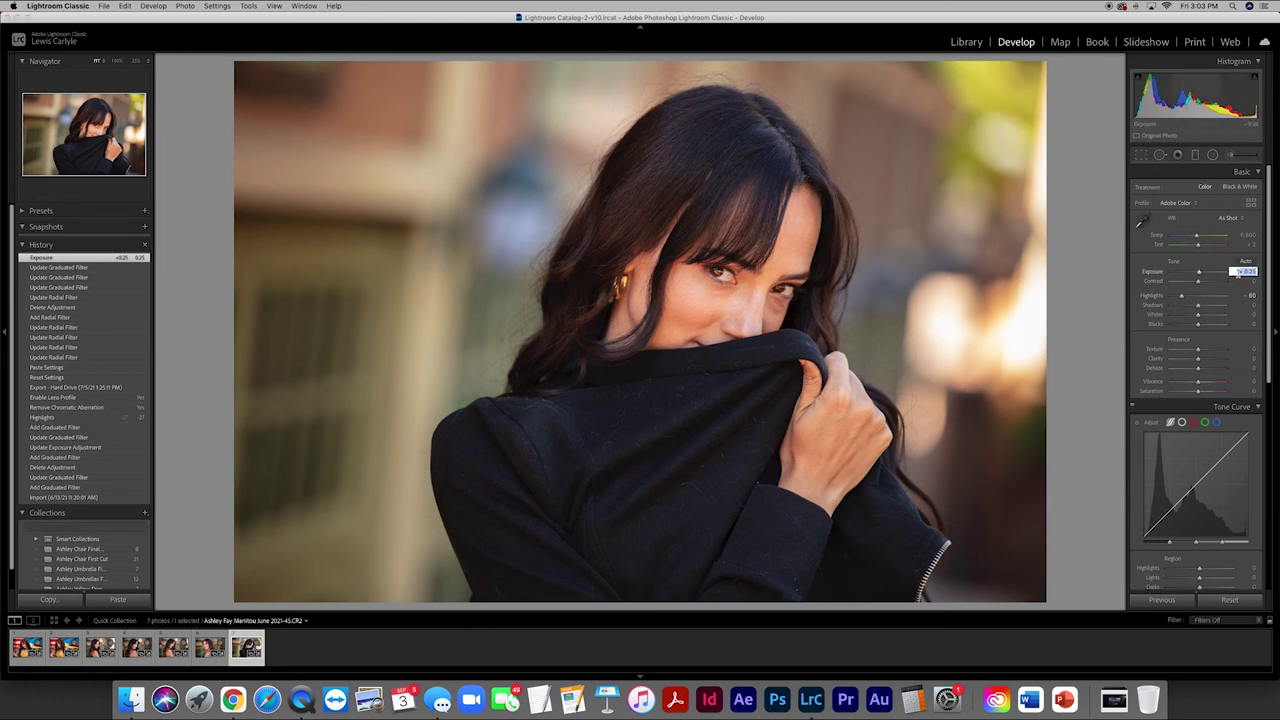
type("0.2")
key("Return")
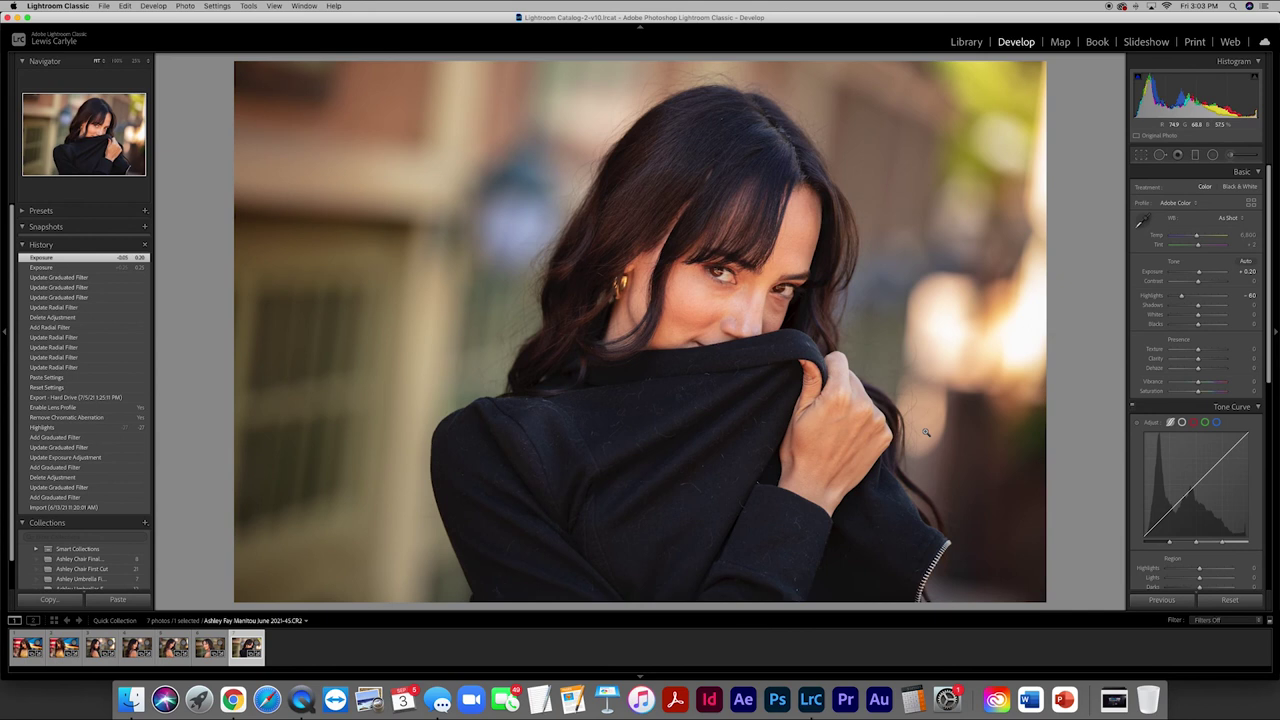
Show all edited photos in the Library grid, and view the first and second photos enlarged to review the edits
key("g")
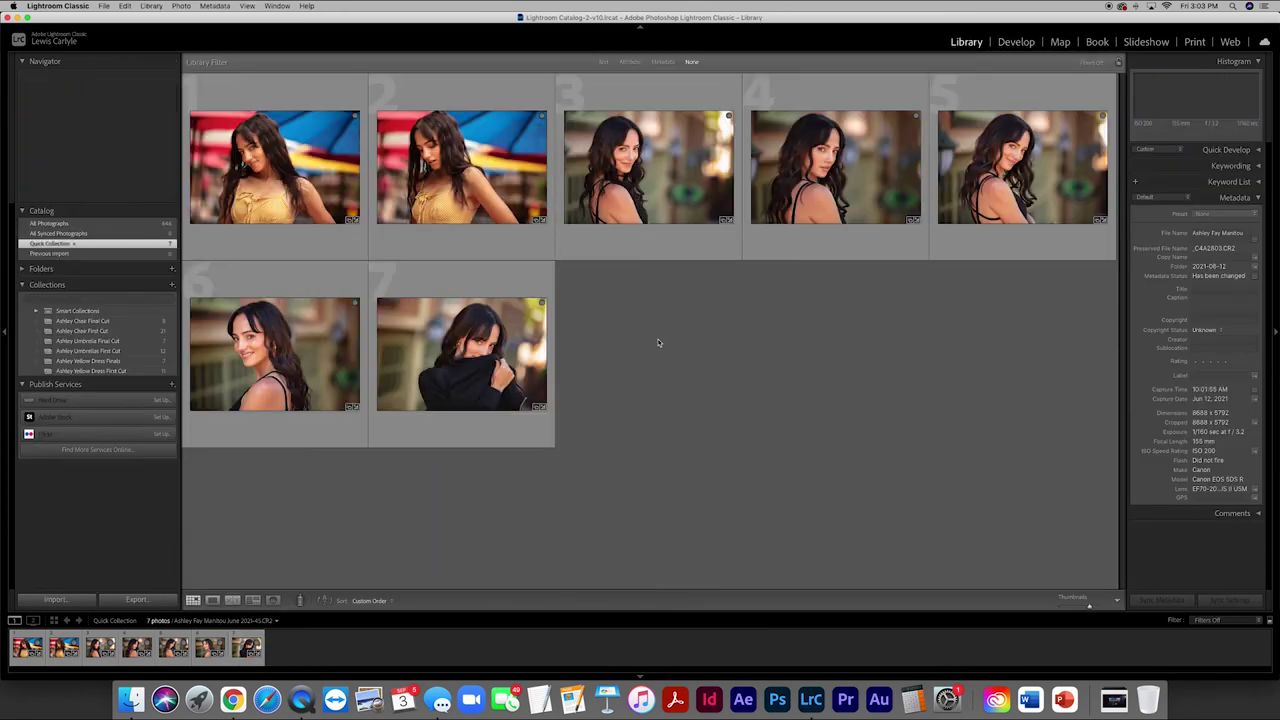
double_click(257, 190)
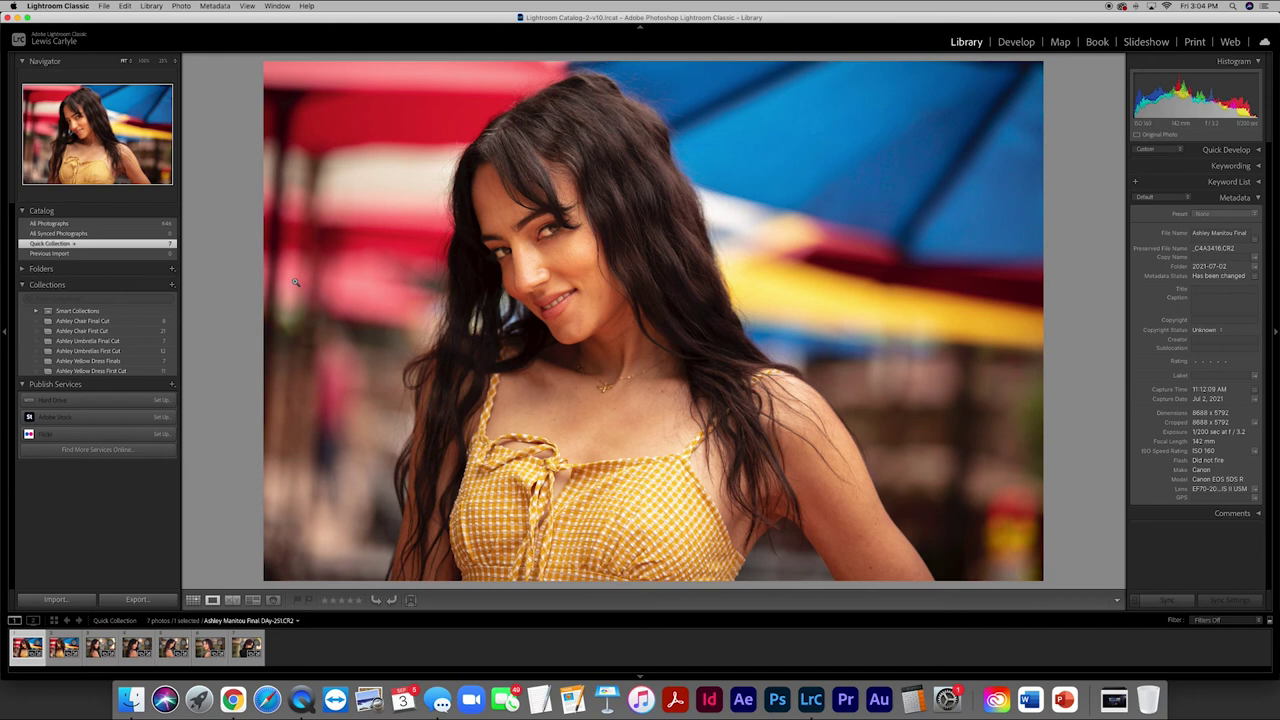
key("Right")
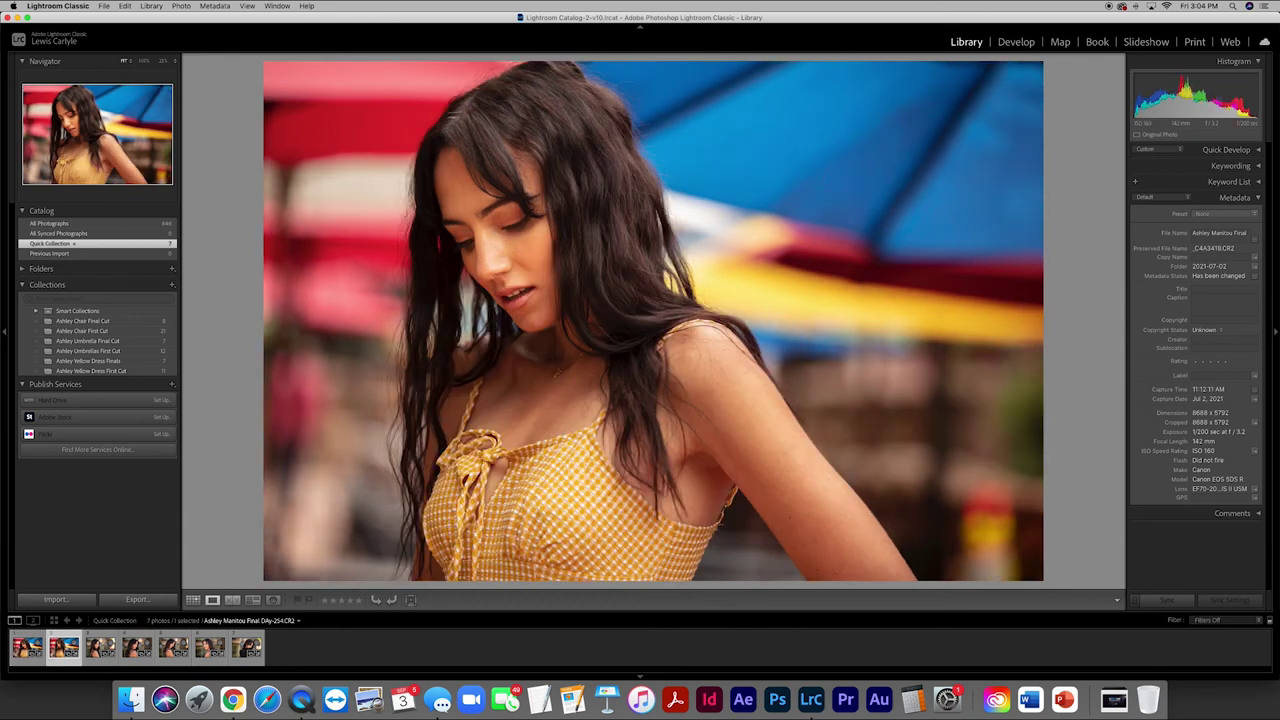
View the third through seventh photos enlarged one after another to review the edits, and return to the Library grid
key("Right")
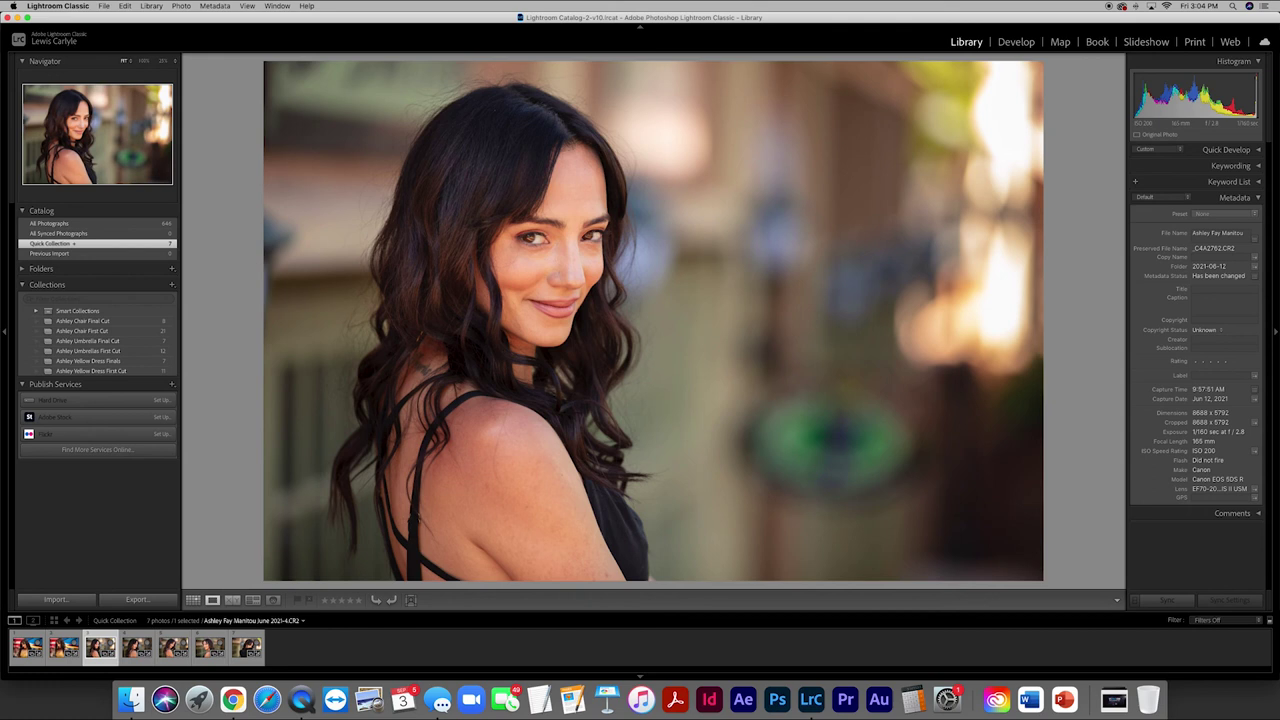
key("Right")
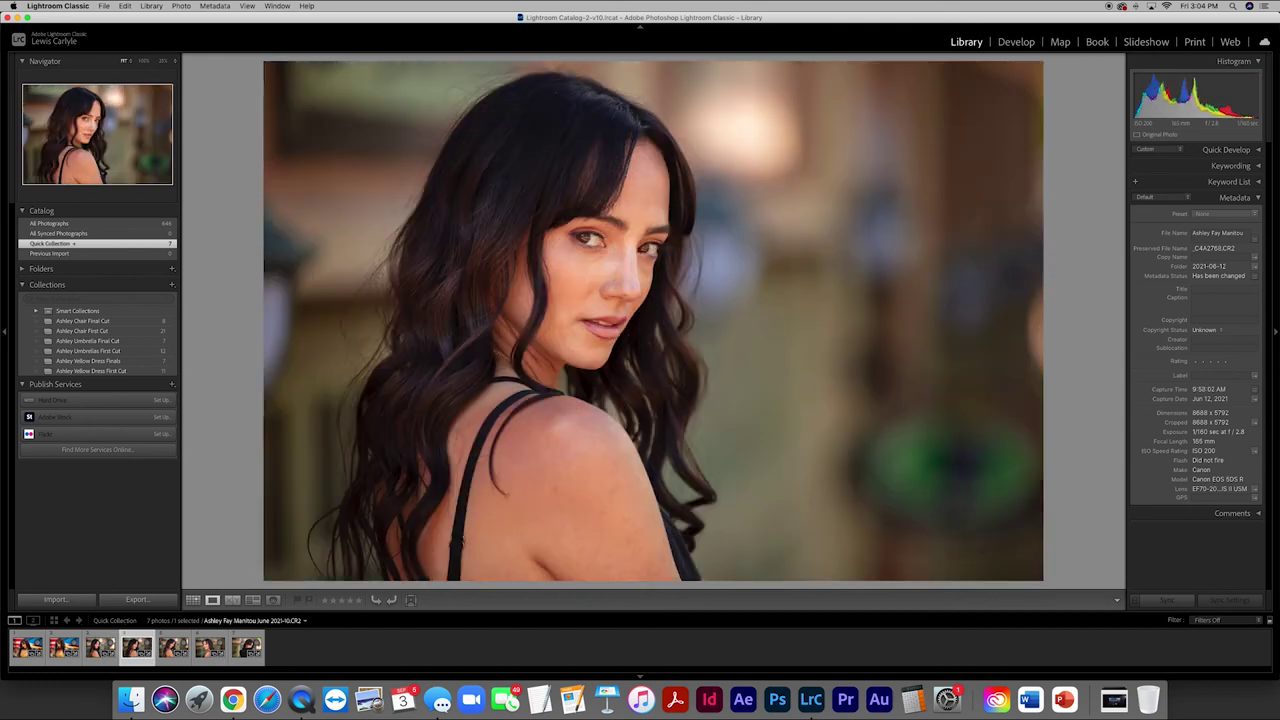
key("Right")
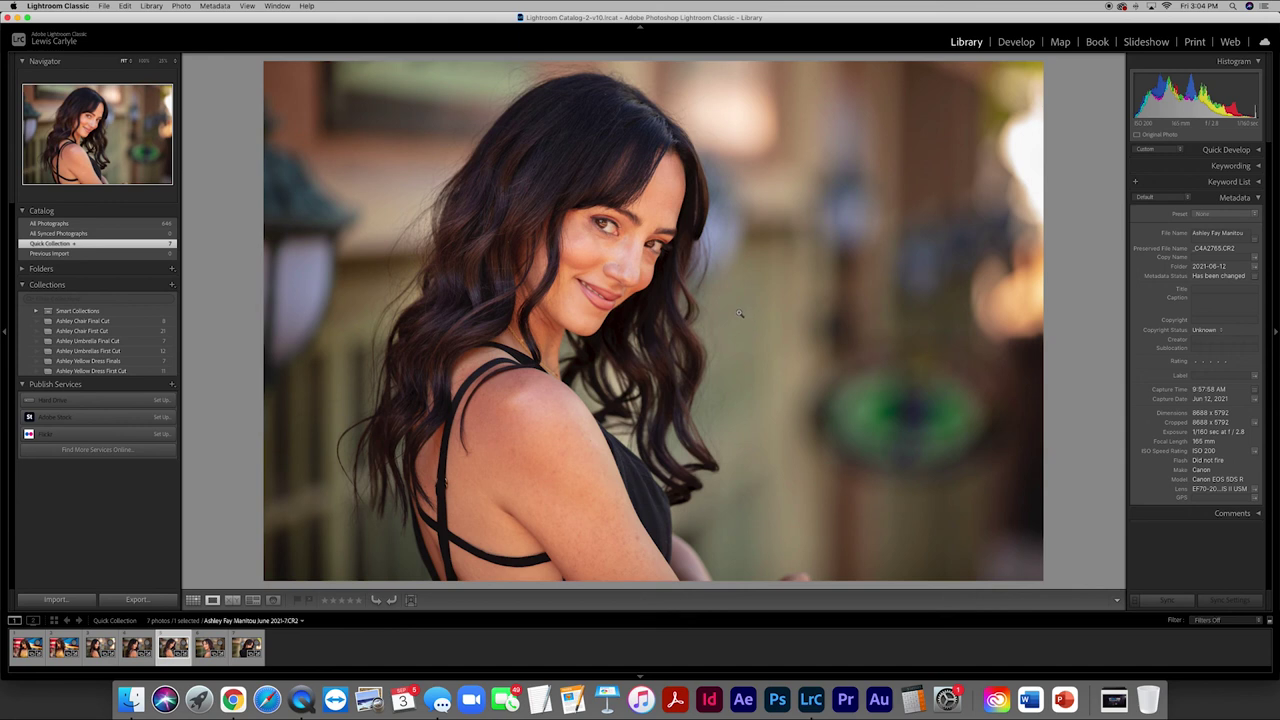
key("Right")
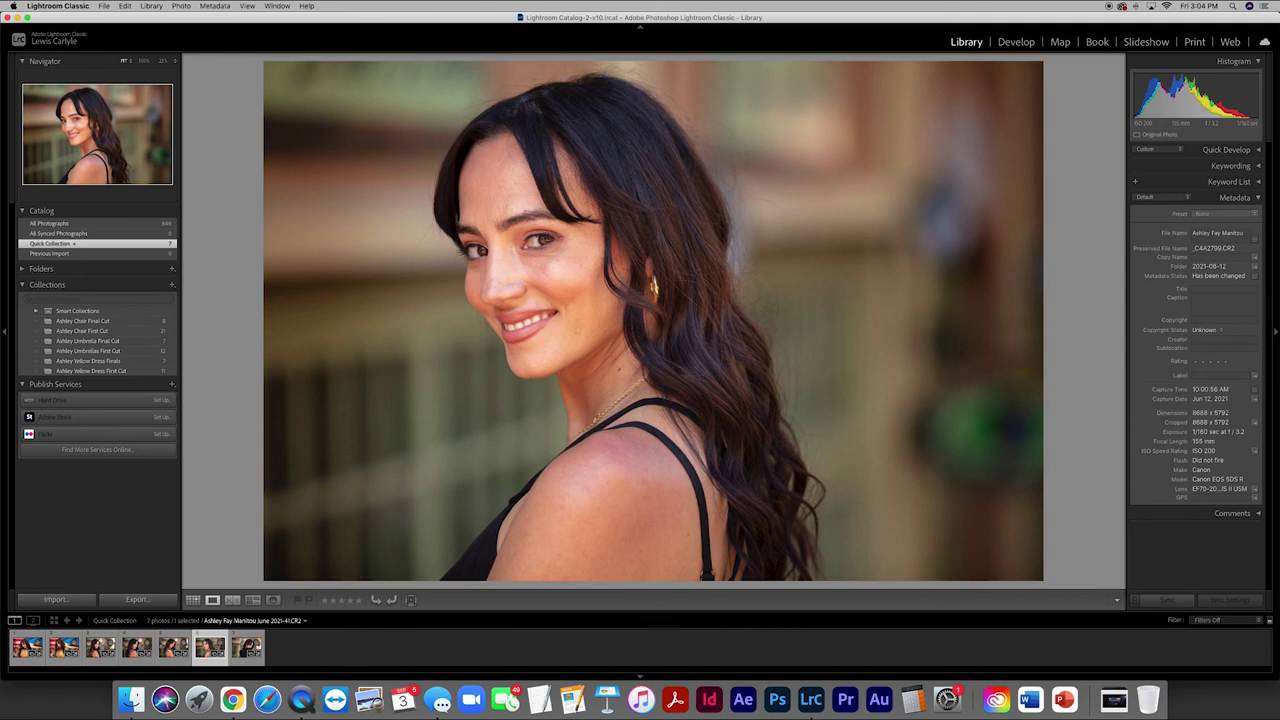
key("Right")
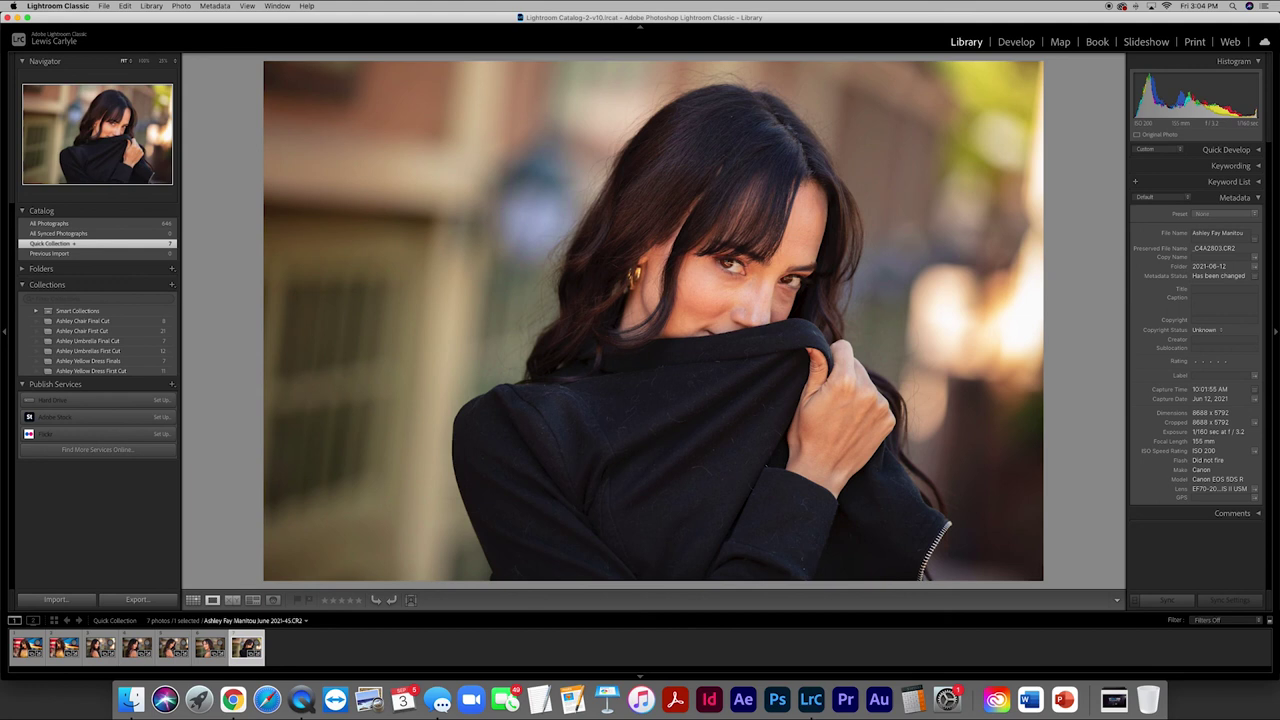
key("g")
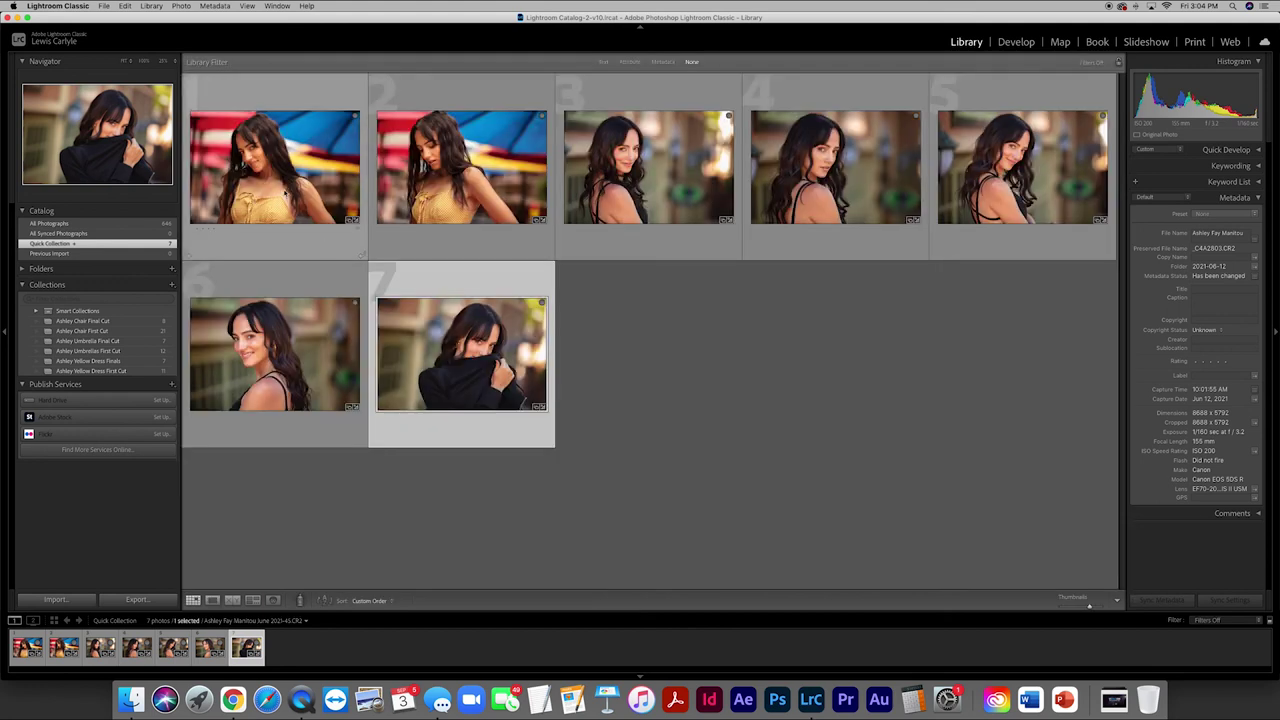
Select all seven photos in the grid and open their export settings
key("Home")
key("super+a")
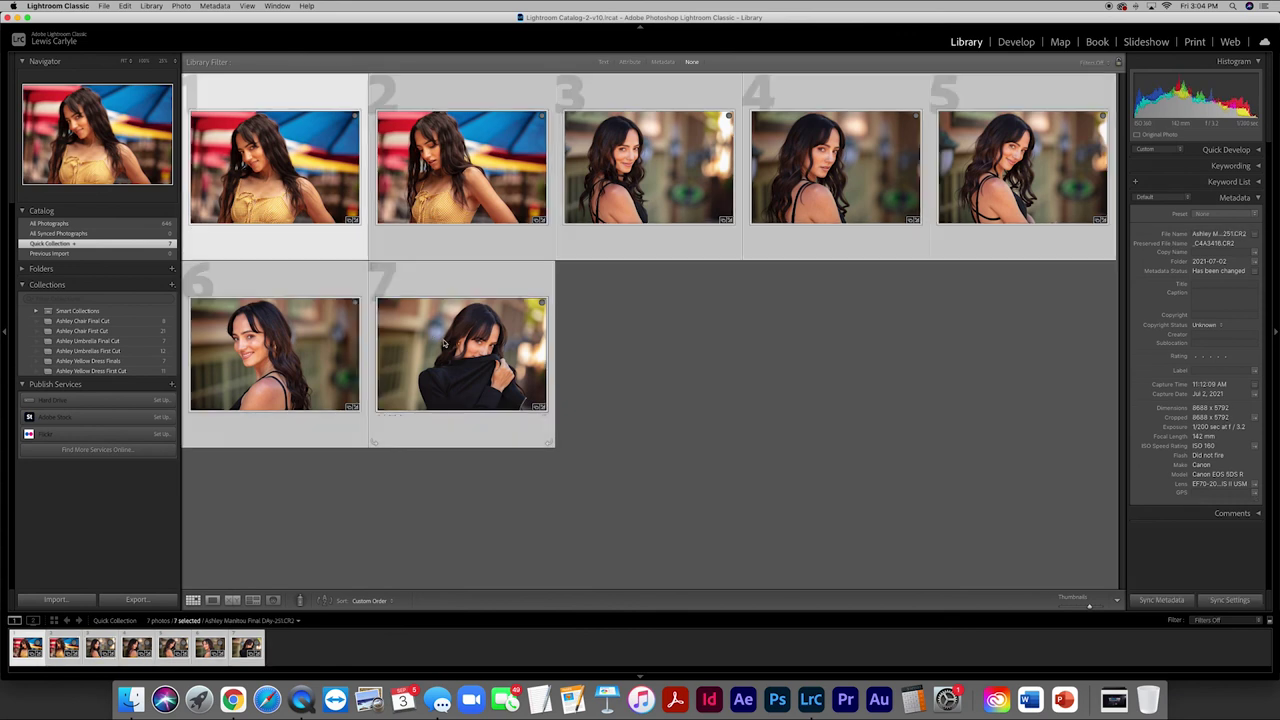
left_click(140, 599)
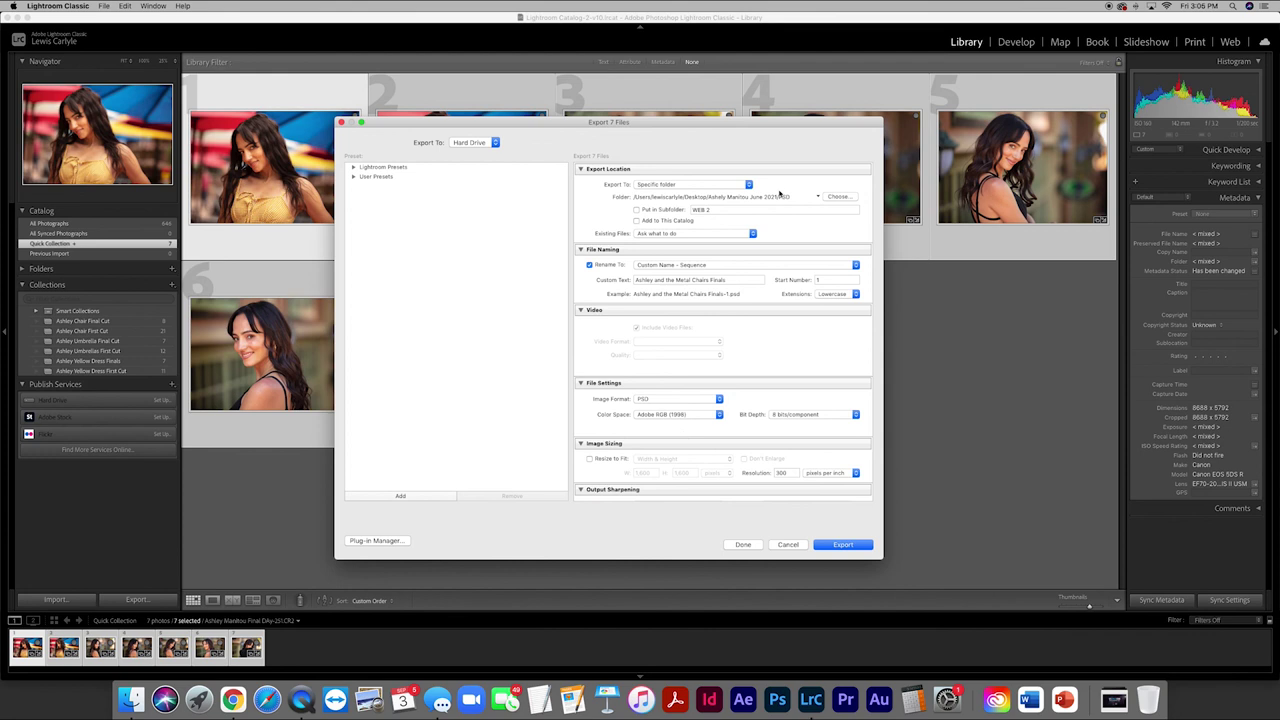
left_click_drag(774, 123, 716, 121)
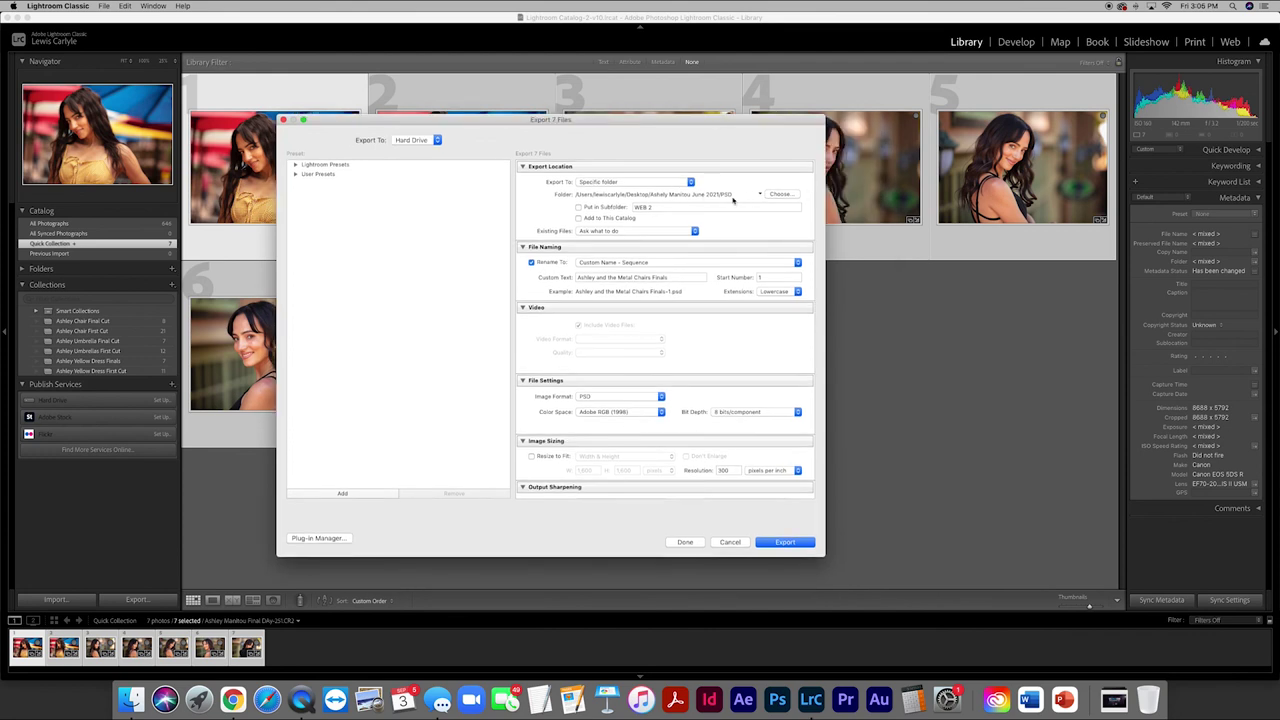
Set the export destination to the PSD folder inside the Manitou June 2021 shoot folder on the Desktop
left_click(782, 195)
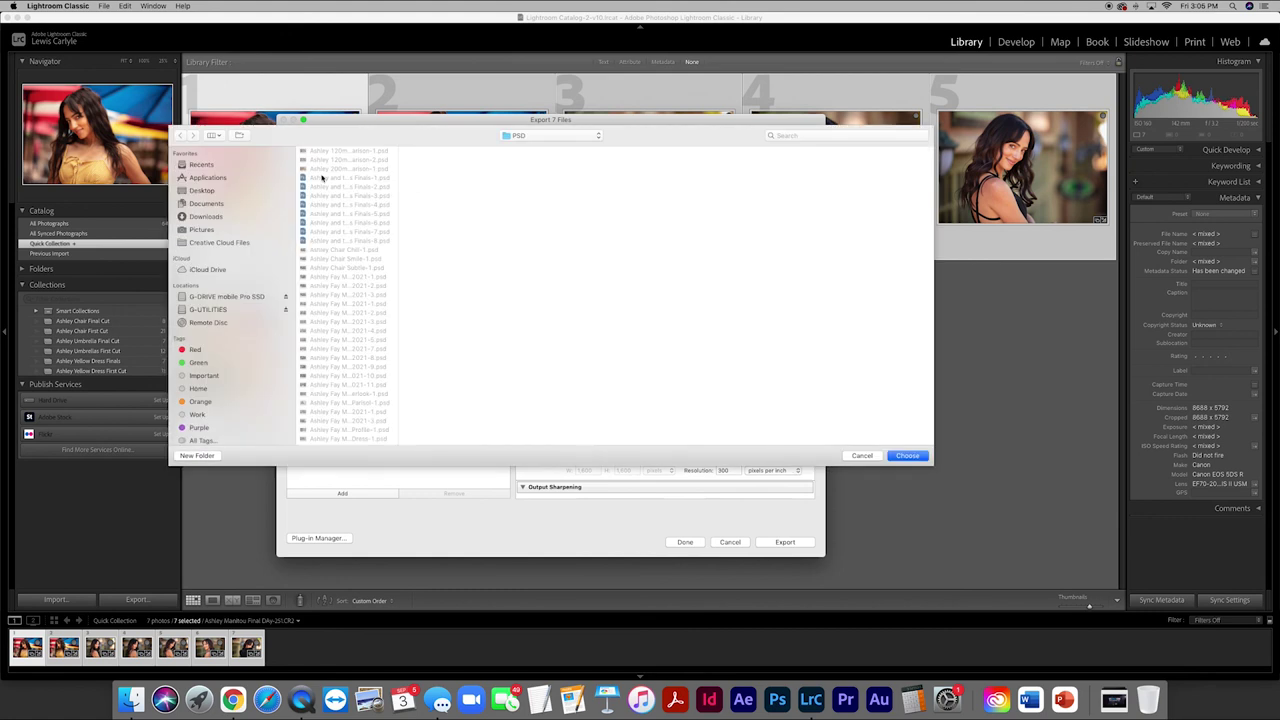
left_click(201, 190)
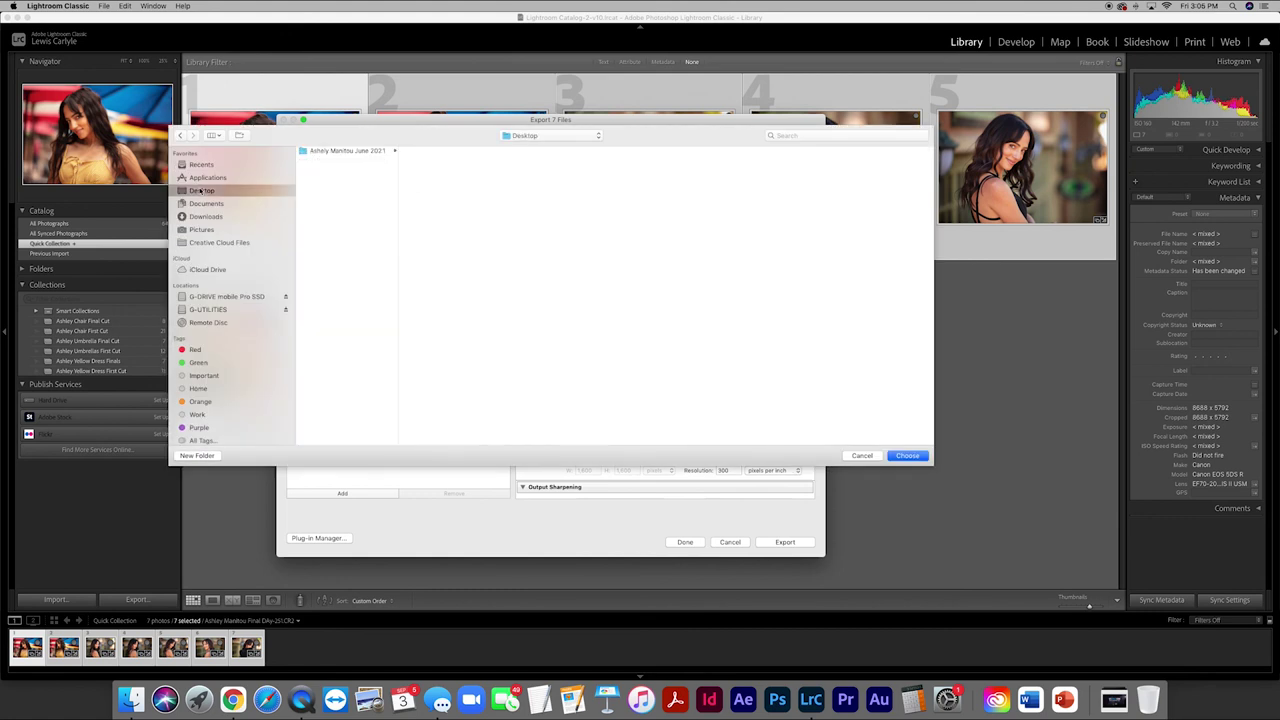
left_click(341, 151)
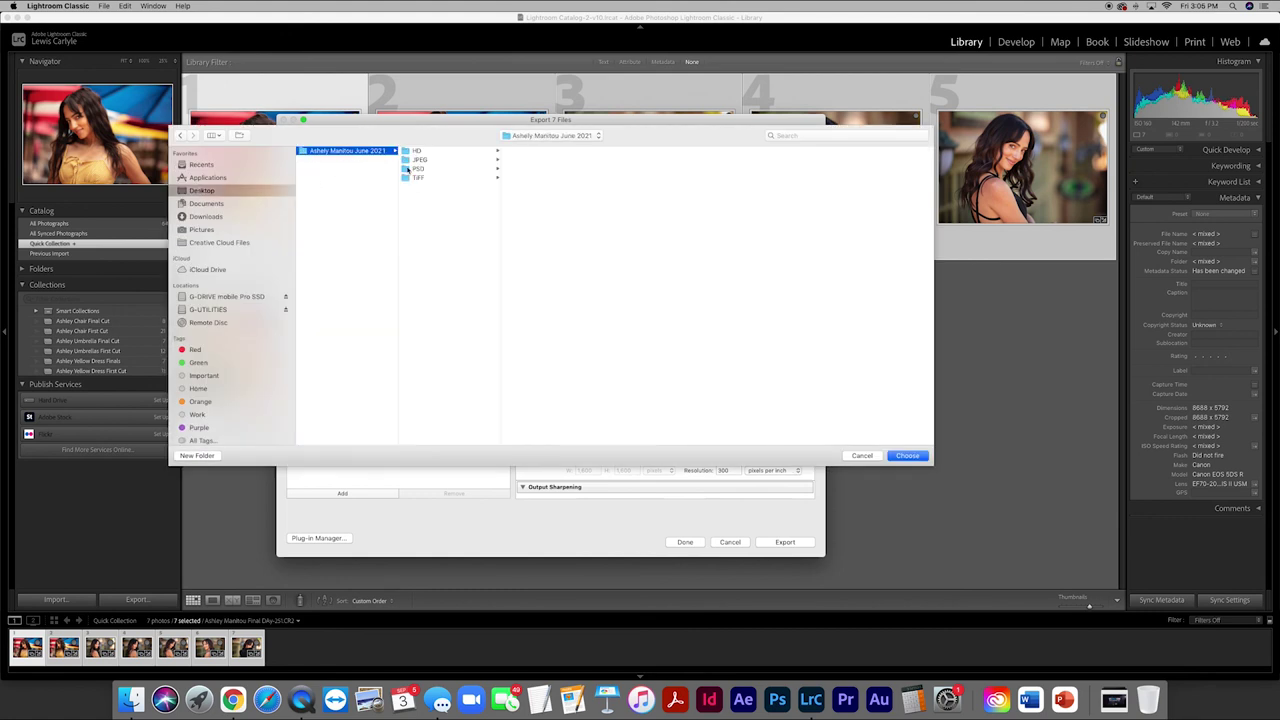
left_click(407, 170)
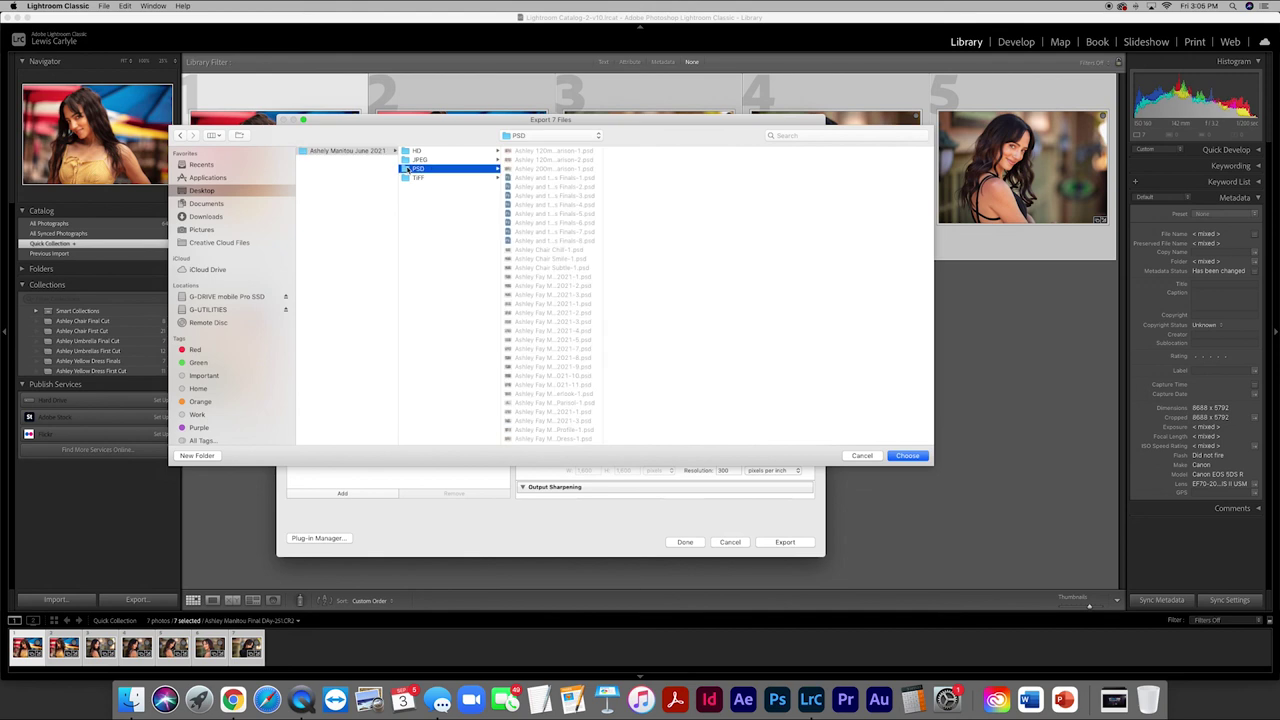
left_click(907, 455)
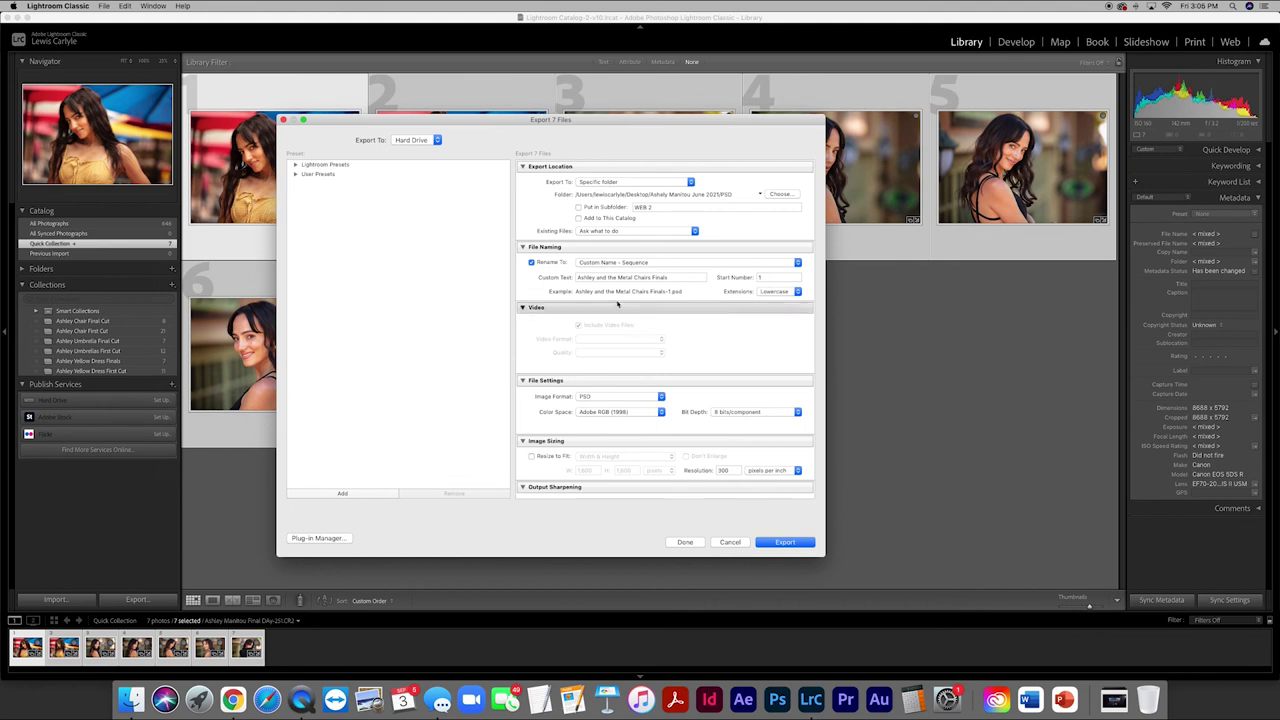
Set the export's custom file name text to the model's first name followed by "and the Umbrellas Plus Bonus"
triple_click(604, 277)
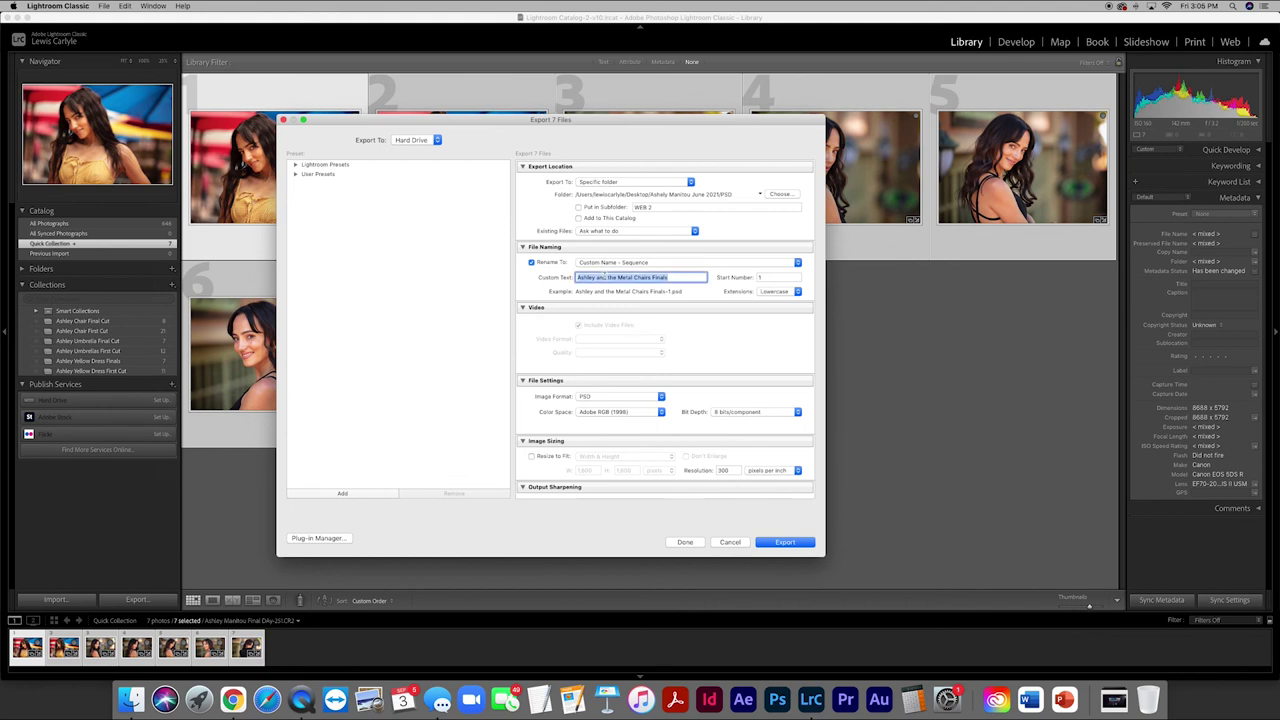
type("Ashley and the Umbrellas Pl")
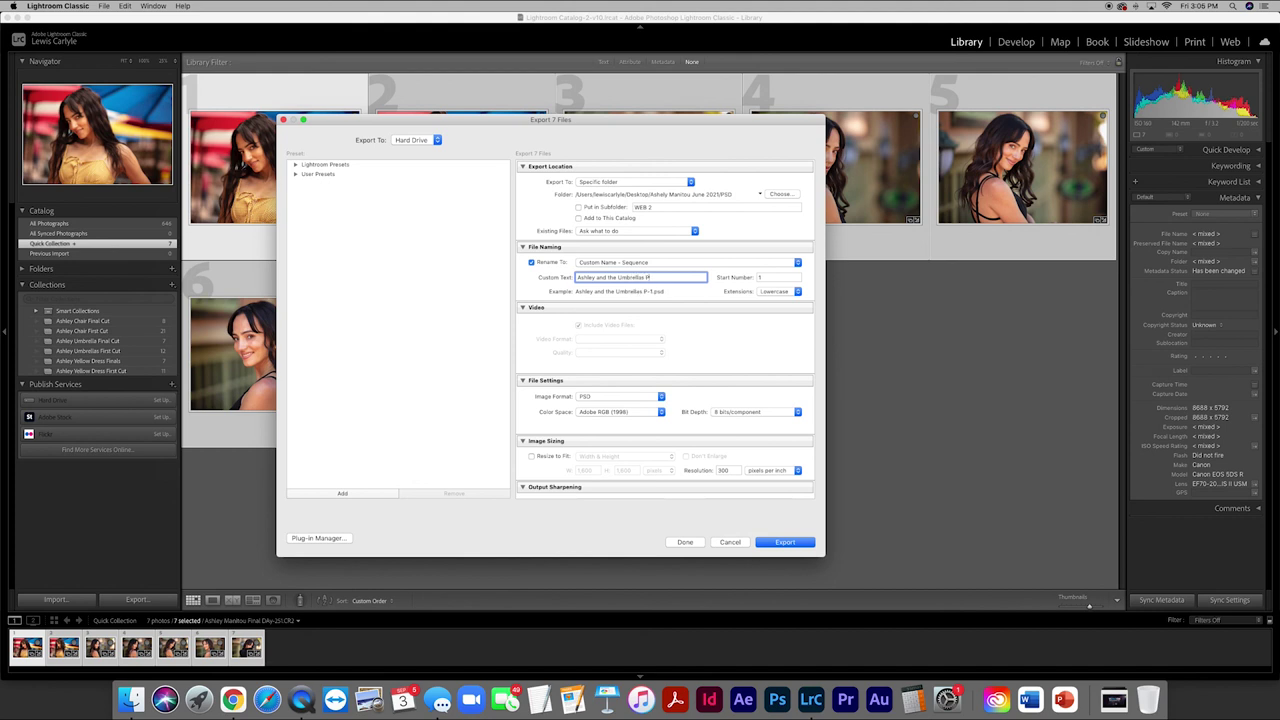
type("us 6onus")
Choose PSD as the export's image format and 8 bits/component as its bit depth
scroll(710, 335, "down", 3)
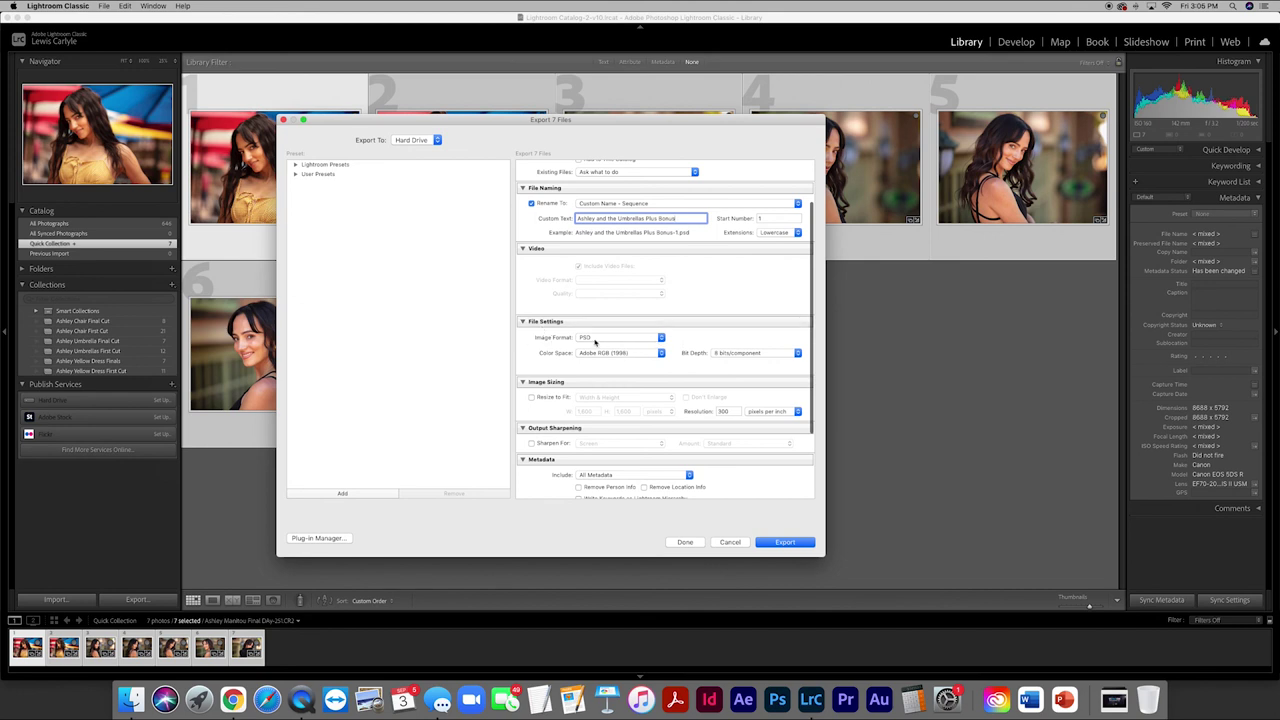
left_click(660, 339)
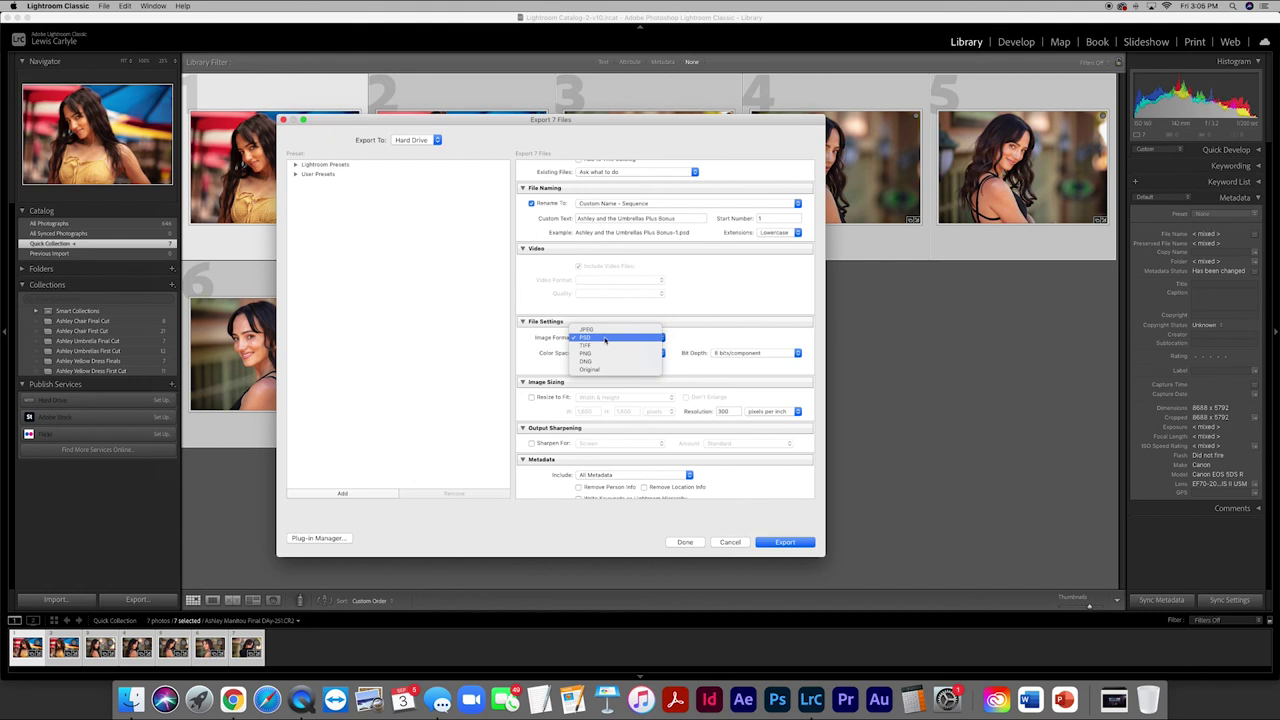
left_click(599, 339)
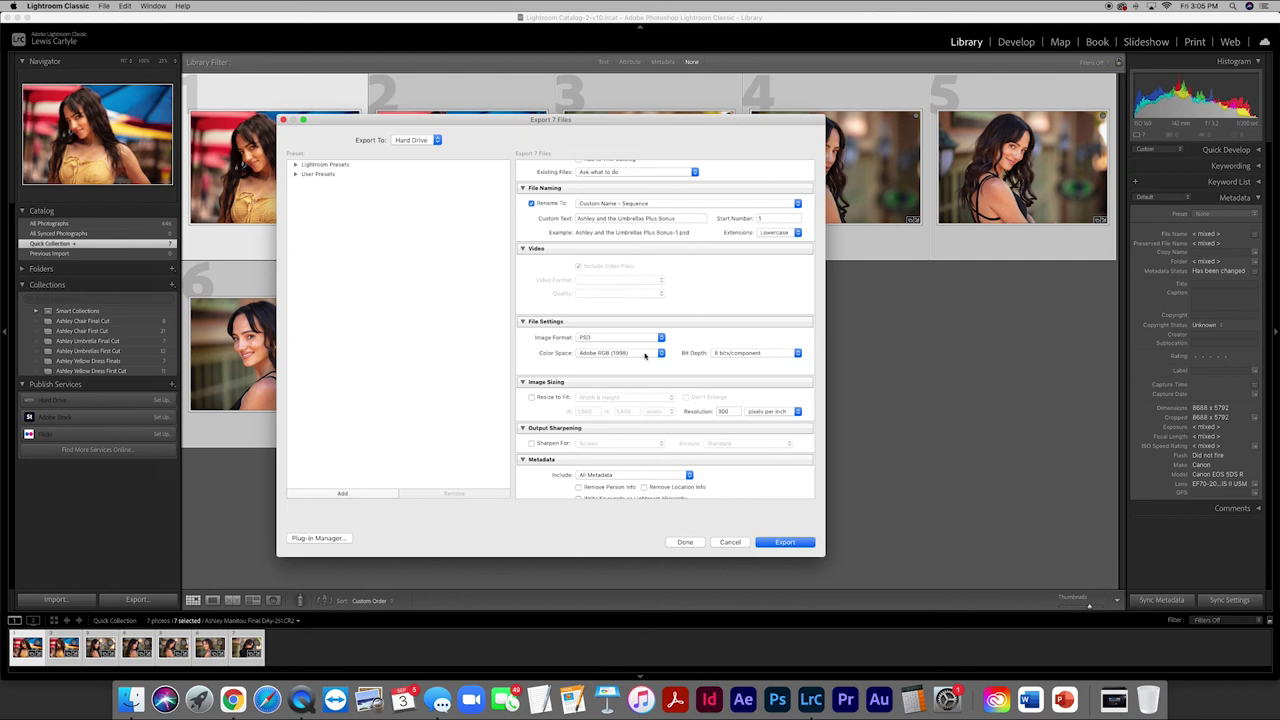
left_click(797, 353)
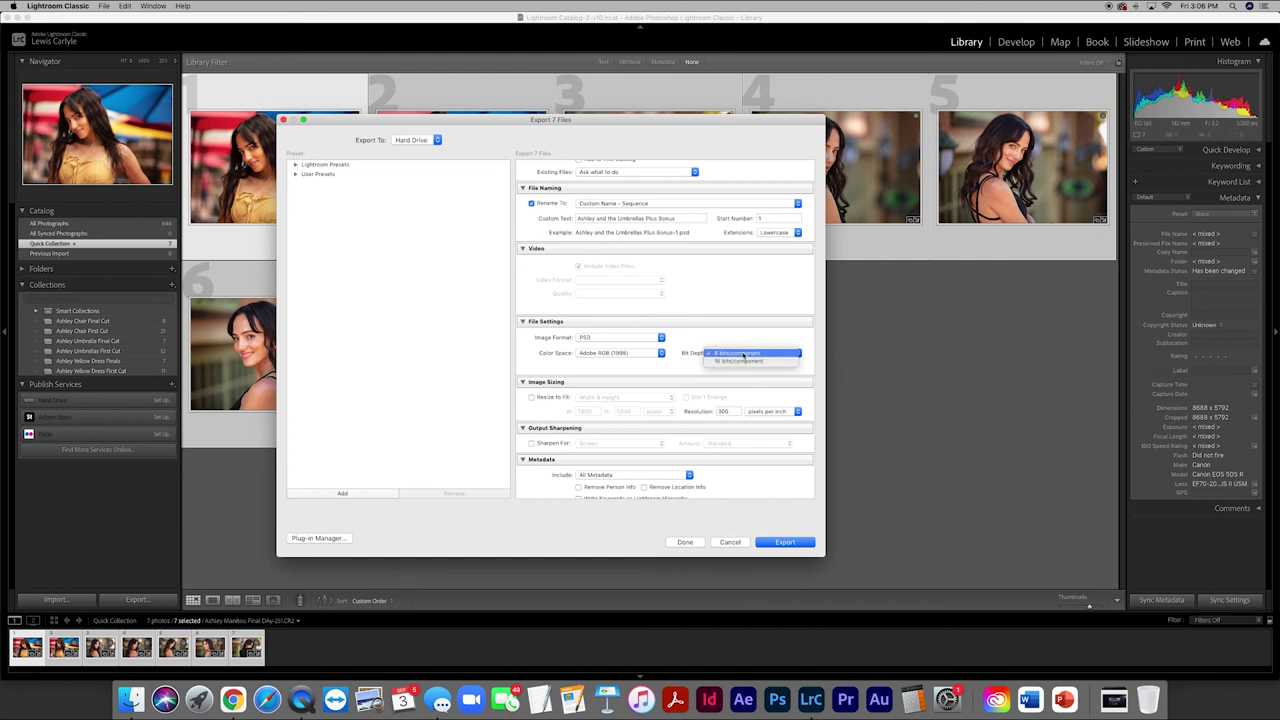
left_click(743, 354)
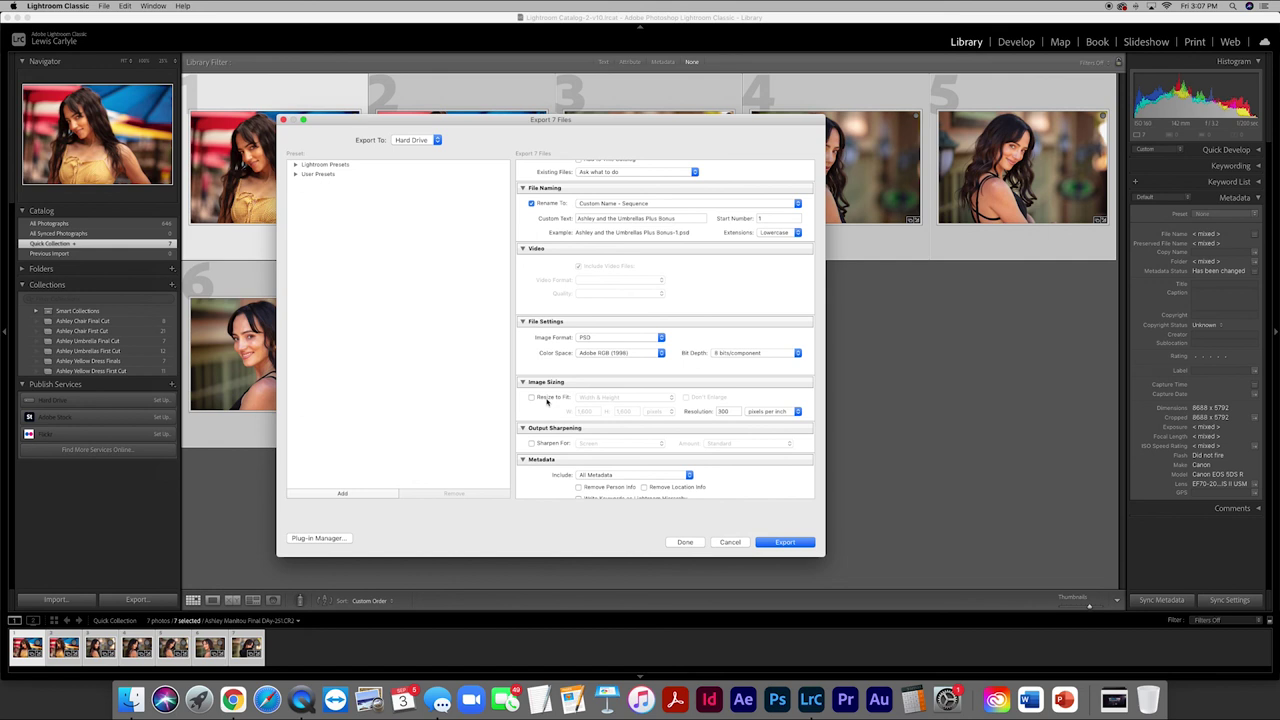
Check the remaining export settings and export the seven photos
scroll(563, 402, "up", 3)
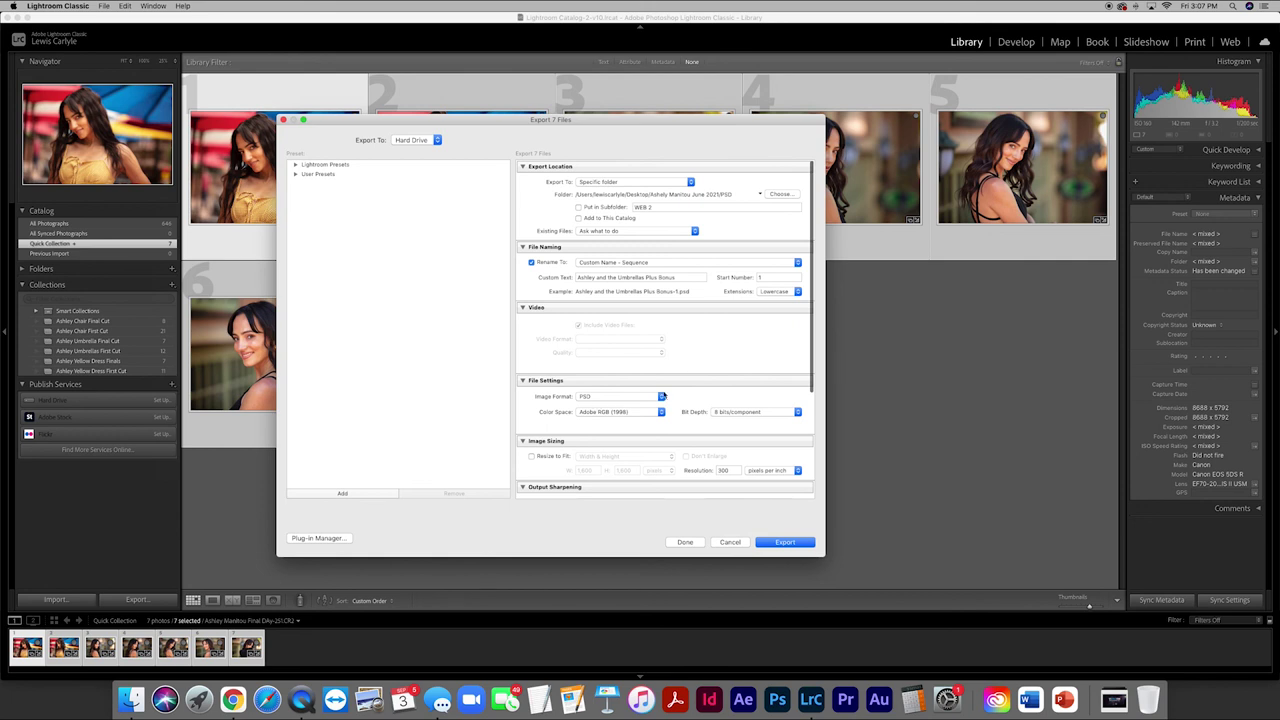
scroll(656, 400, "down", 5)
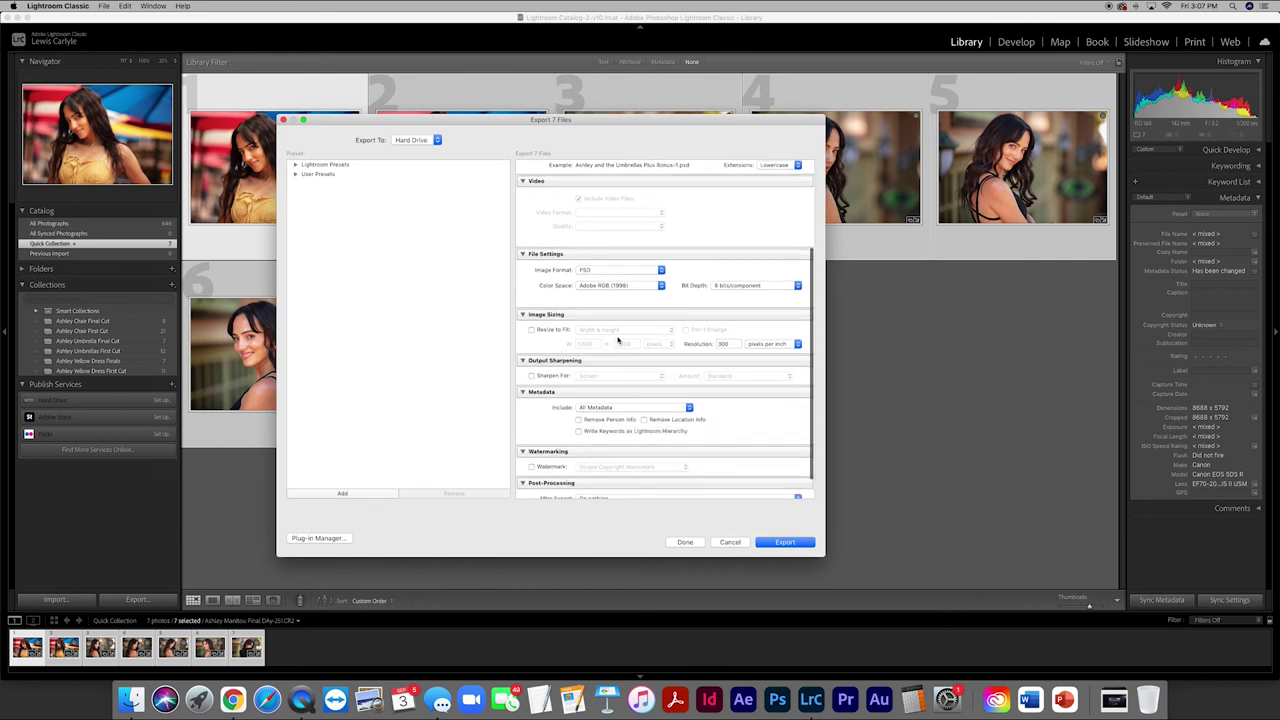
left_click(785, 542)
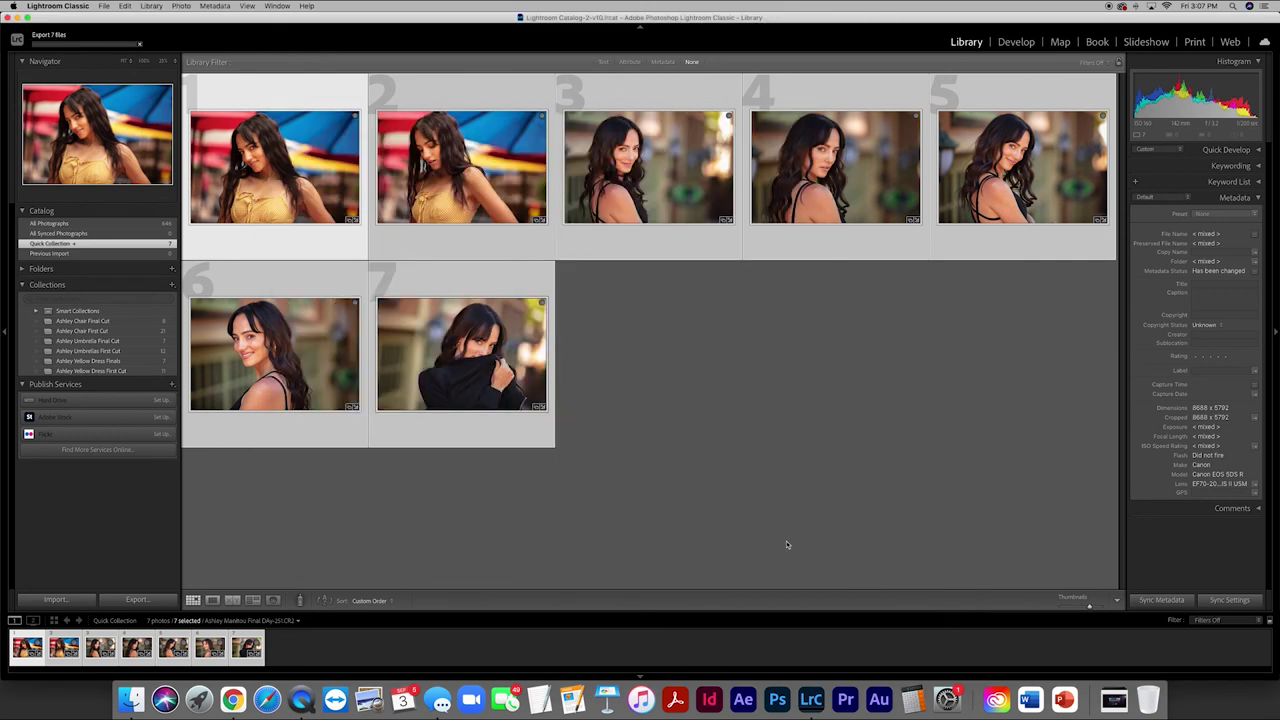